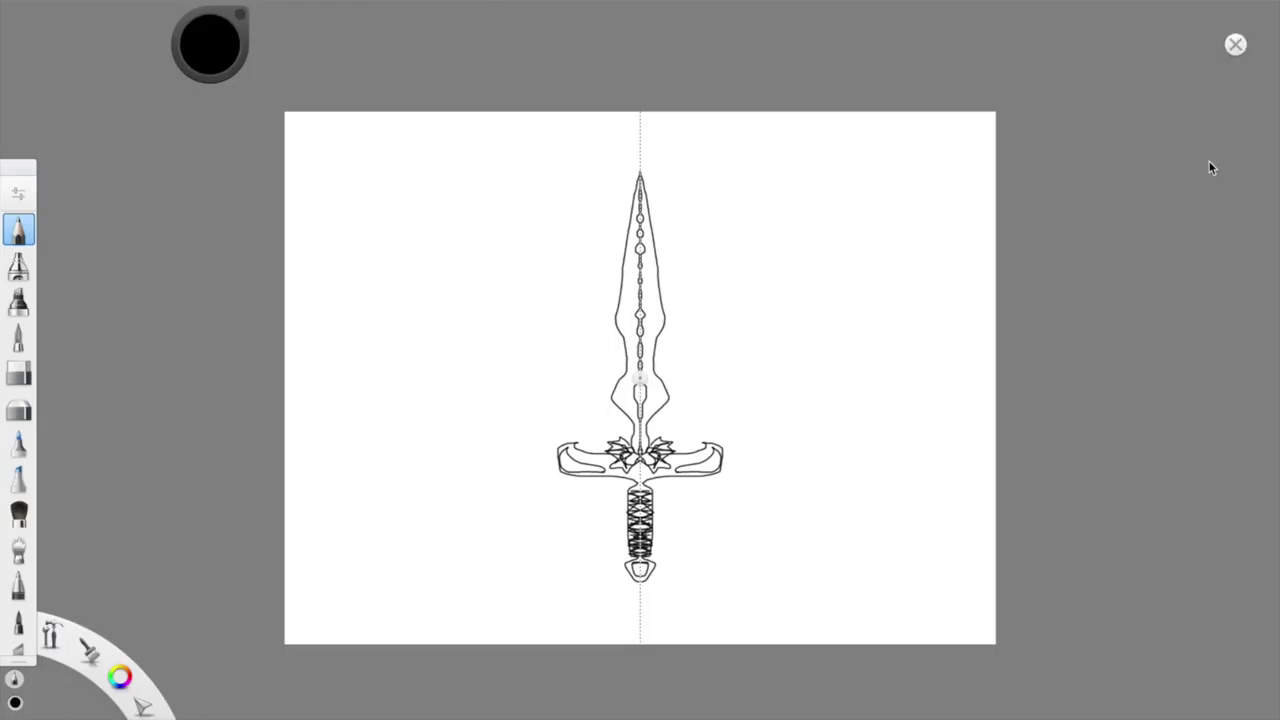
# Show the hidden toolbar and layer list, and turn off the vertical symmetry for the sword drawing
pyautogui.press('Tab')
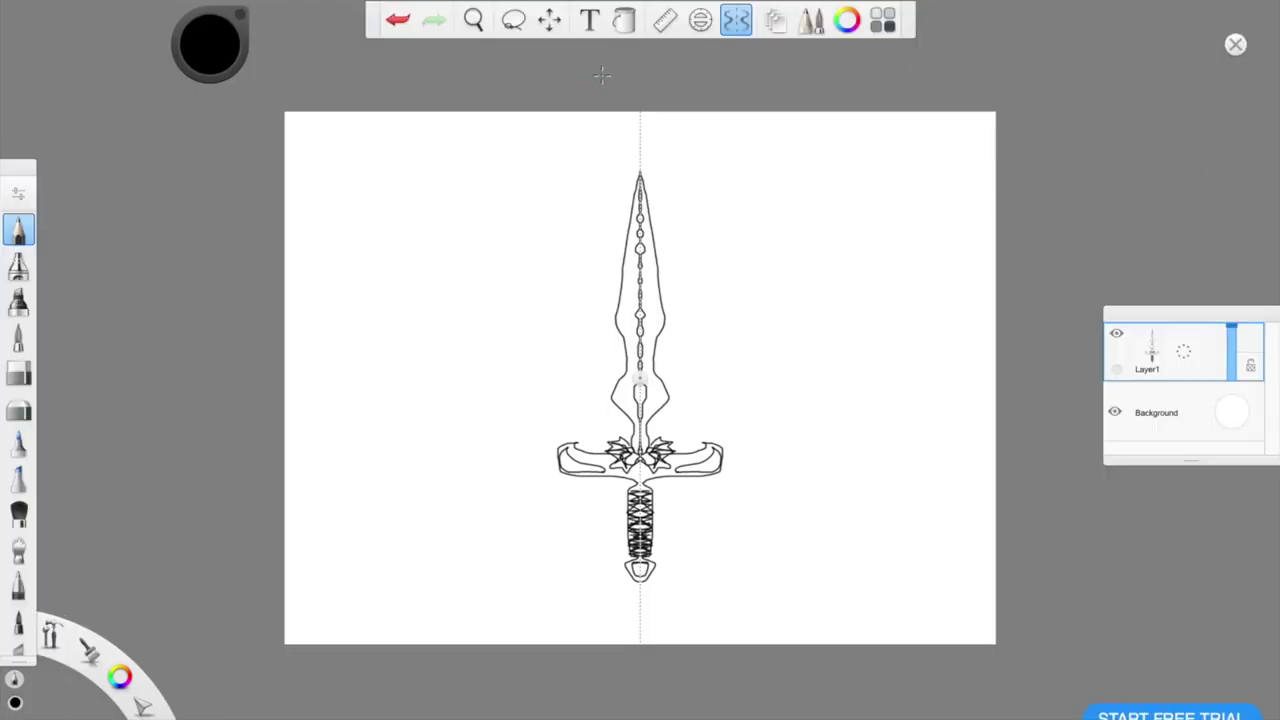
pyautogui.moveTo(523, 712)
pyautogui.click(737, 21)
pyautogui.click(738, 22)
pyautogui.click(738, 22)
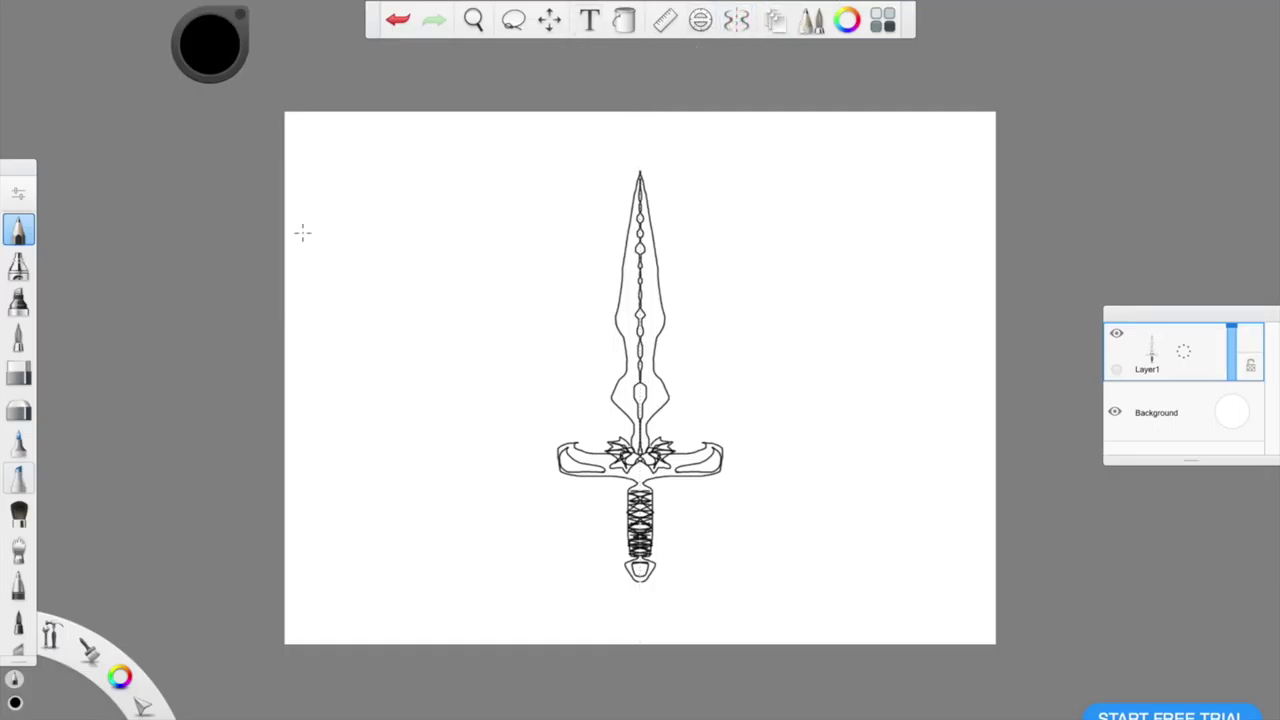
# Try sketching curved shapes and a simple sword freehand beside the finished sword, with symmetry off
pyautogui.moveTo(586, 206)
pyautogui.mouseDown()
pyautogui.moveTo(577, 310)
pyautogui.moveTo(529, 343)
pyautogui.moveTo(535, 376)
pyautogui.moveTo(575, 343)
pyautogui.moveTo(594, 280)
pyautogui.moveTo(584, 209)
pyautogui.mouseUp()
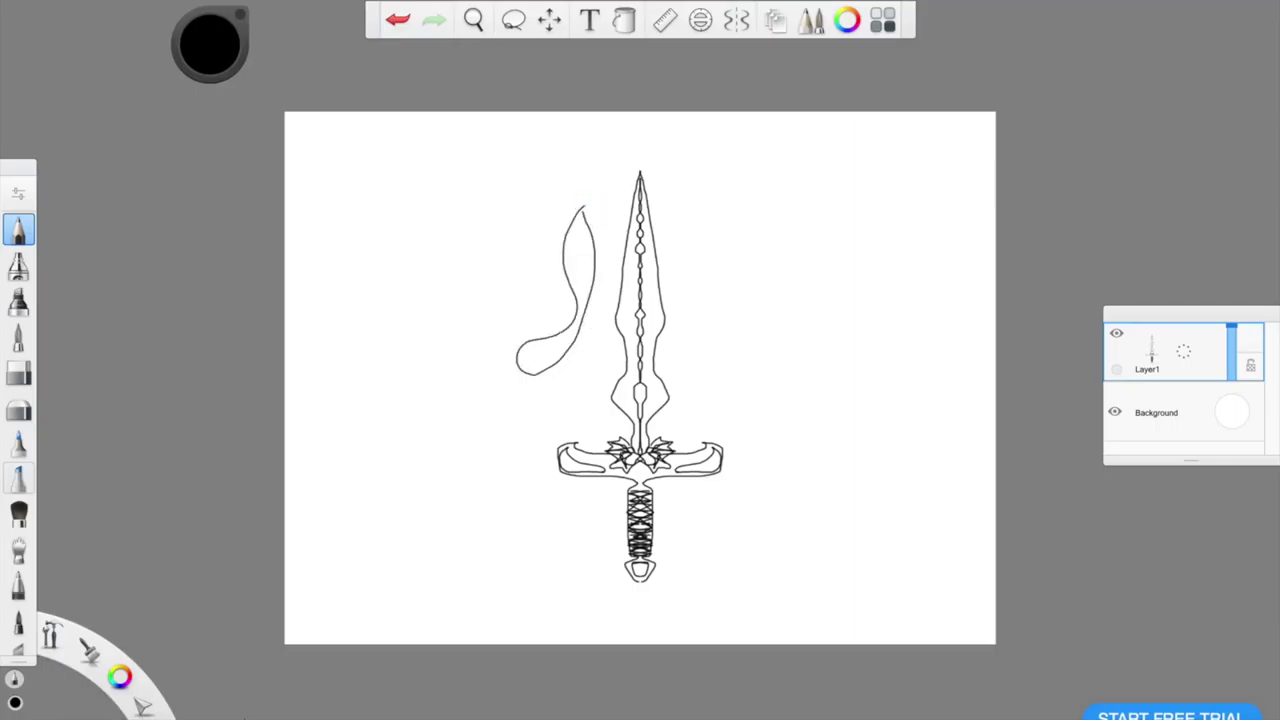
pyautogui.hotkey('ctrl', 'z')
pyautogui.moveTo(343, 302)
pyautogui.mouseDown()
pyautogui.moveTo(381, 188)
pyautogui.moveTo(400, 258)
pyautogui.moveTo(434, 306)
pyautogui.moveTo(354, 318)
pyautogui.moveTo(347, 300)
pyautogui.mouseUp()
pyautogui.hotkey('ctrl', 'z')
pyautogui.moveTo(380, 348)
pyautogui.mouseDown()
pyautogui.moveTo(417, 177)
pyautogui.moveTo(411, 352)
pyautogui.moveTo(375, 338)
pyautogui.moveTo(352, 350)
pyautogui.moveTo(430, 357)
pyautogui.moveTo(445, 335)
pyautogui.moveTo(384, 344)
pyautogui.moveTo(456, 332)
pyautogui.moveTo(420, 344)
pyautogui.mouseUp()
# Open the Color Editor, and undo the freehand test sword together with the finished sword's inner details
pyautogui.click(13, 701)
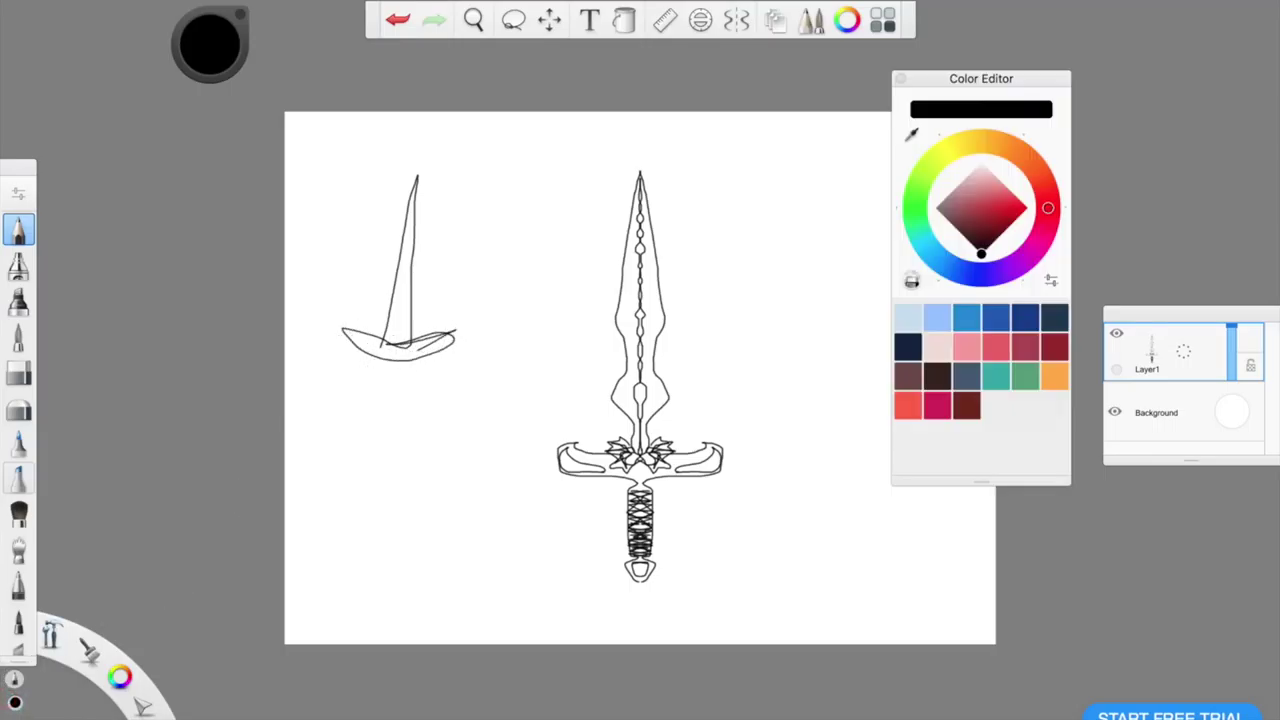
pyautogui.press('super+z')
pyautogui.press('super+z')
pyautogui.press('super+z')
pyautogui.press('super+z')
pyautogui.press('super+z')
pyautogui.press('super+z')
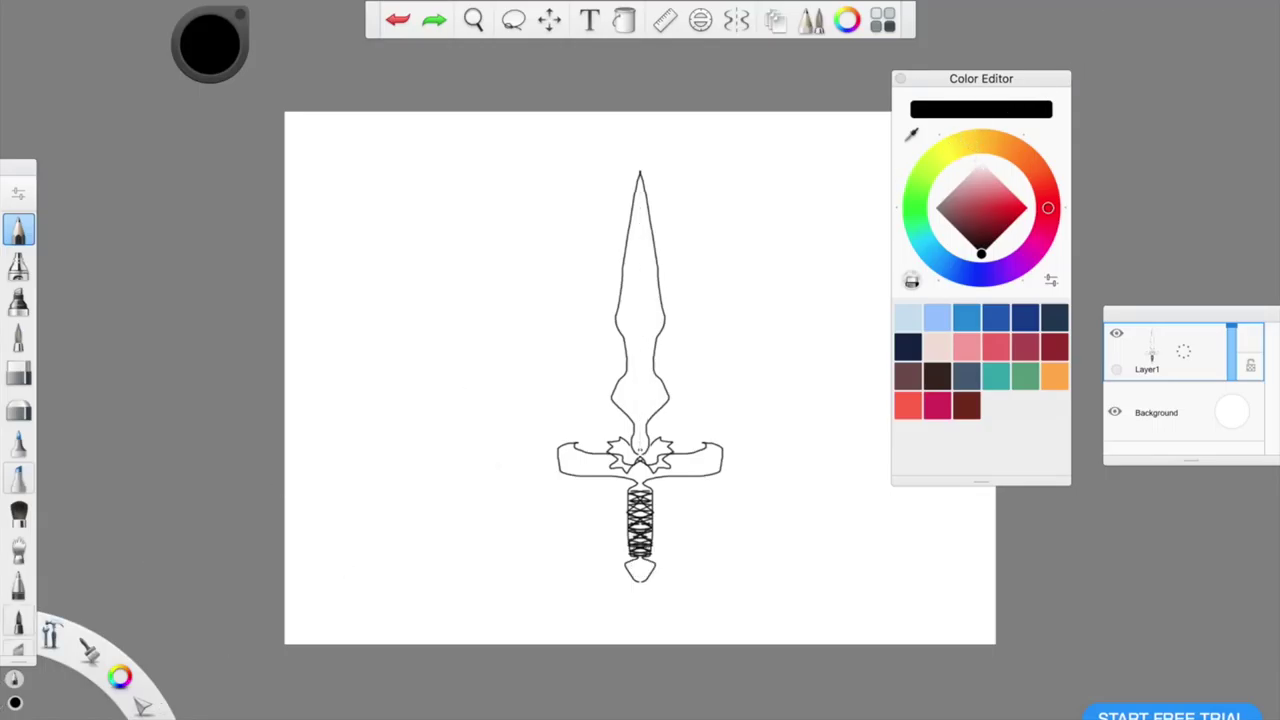
# Redo the finished sword's inner blade and guard details, and close the Color Editor
pyautogui.hotkey('ctrl', 'y')
pyautogui.hotkey('ctrl', 'y')
pyautogui.hotkey('ctrl', 'y')
pyautogui.hotkey('ctrl', 'y')
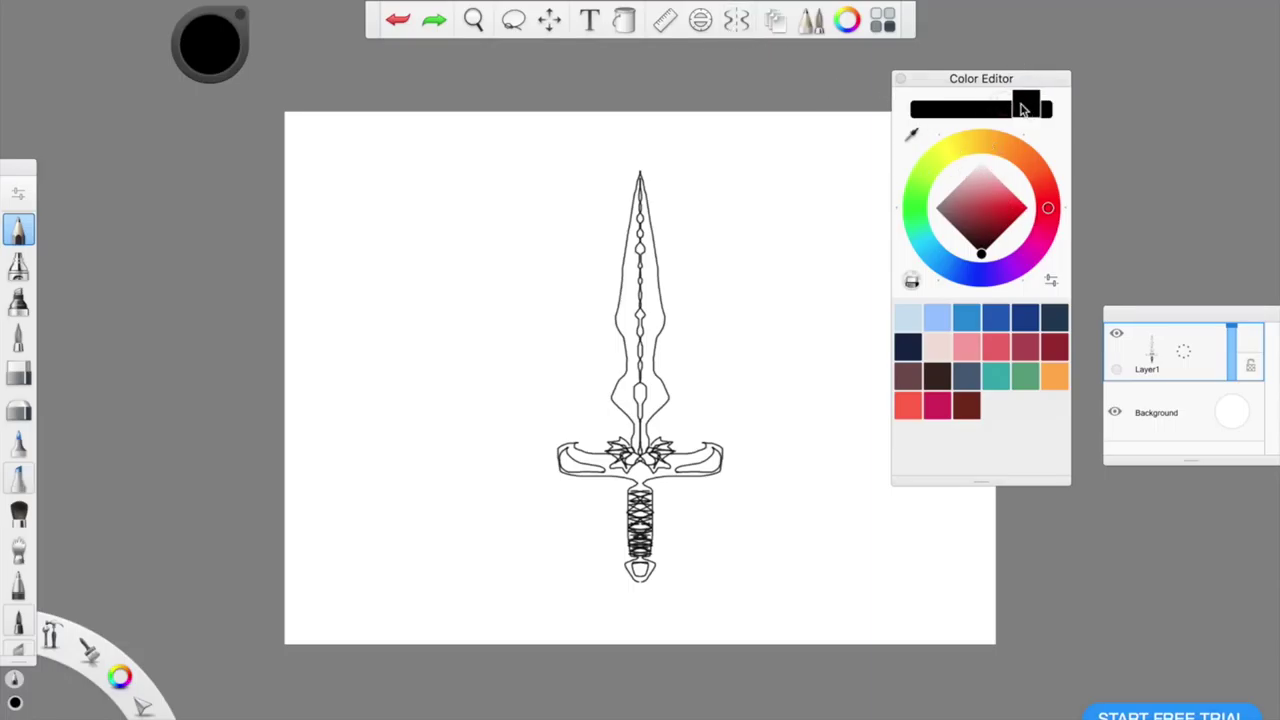
pyautogui.click(900, 78)
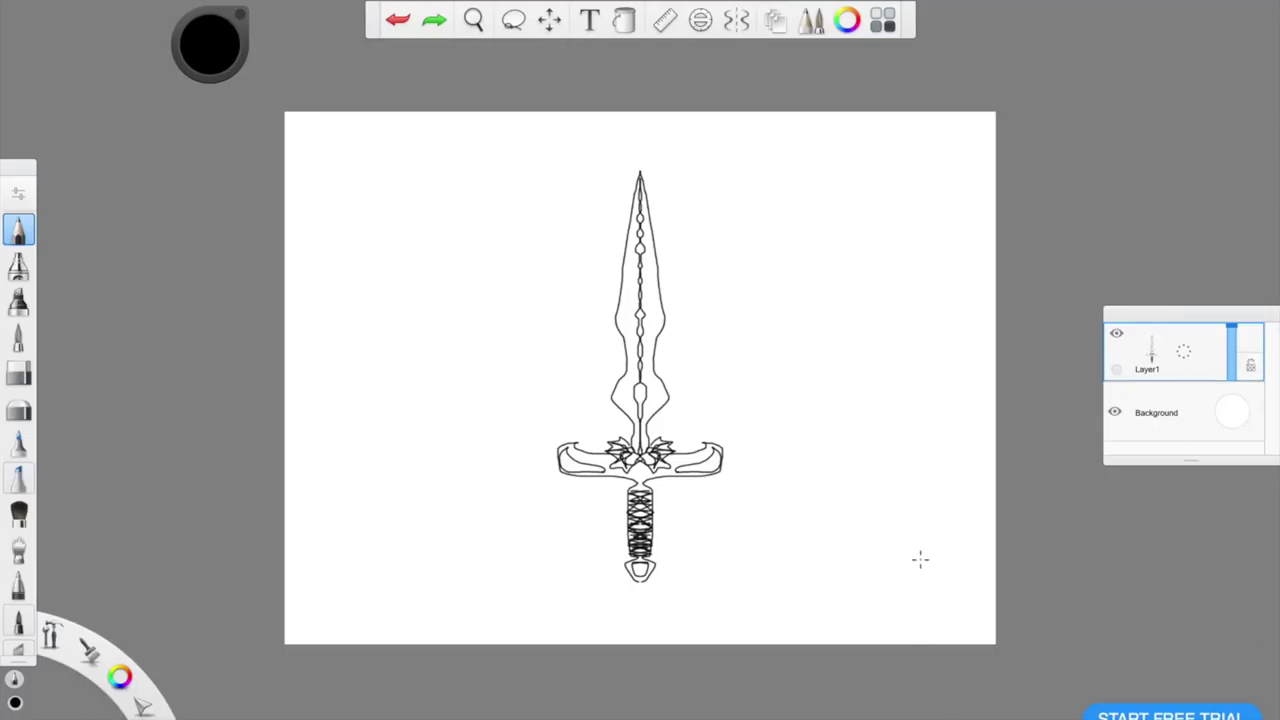
# Draw a short diagonal test stroke in the empty area to the right of the sword
pyautogui.scroll(-2, 920, 557)
pyautogui.scroll(4, 920, 557)
pyautogui.scroll(1, 912, 540)
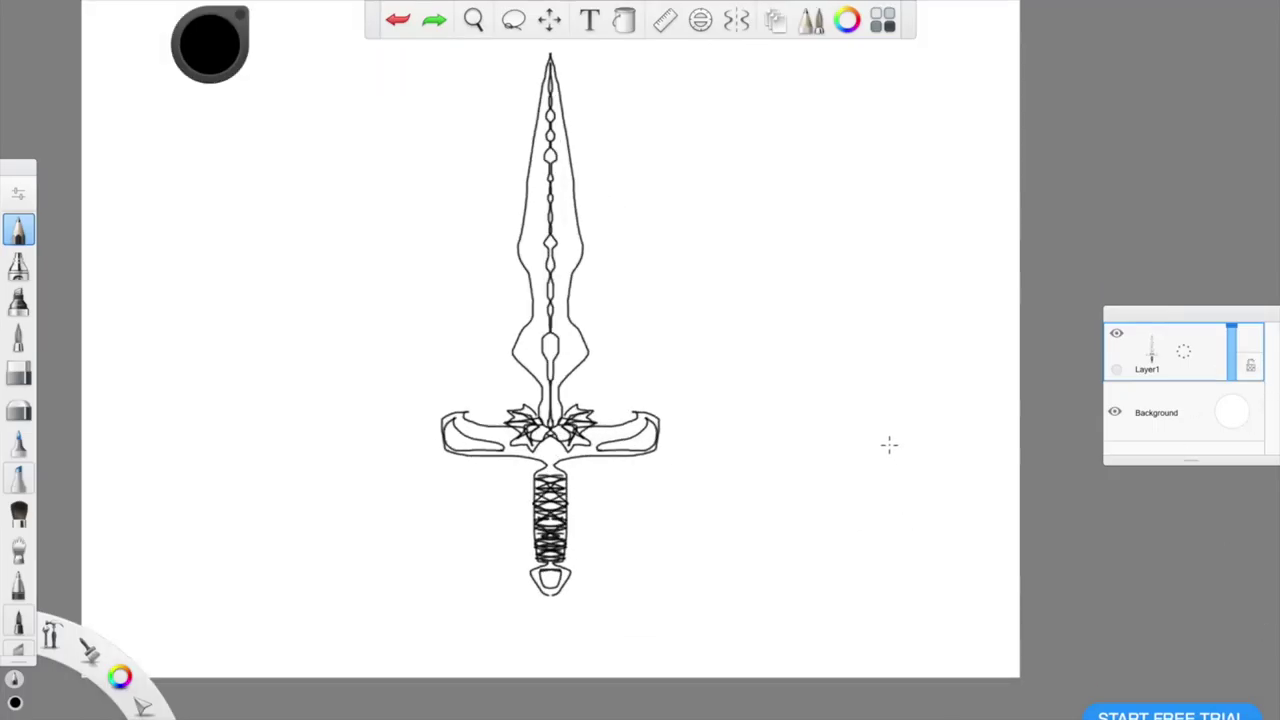
pyautogui.moveTo(860, 380); pyautogui.dragTo(921, 418)
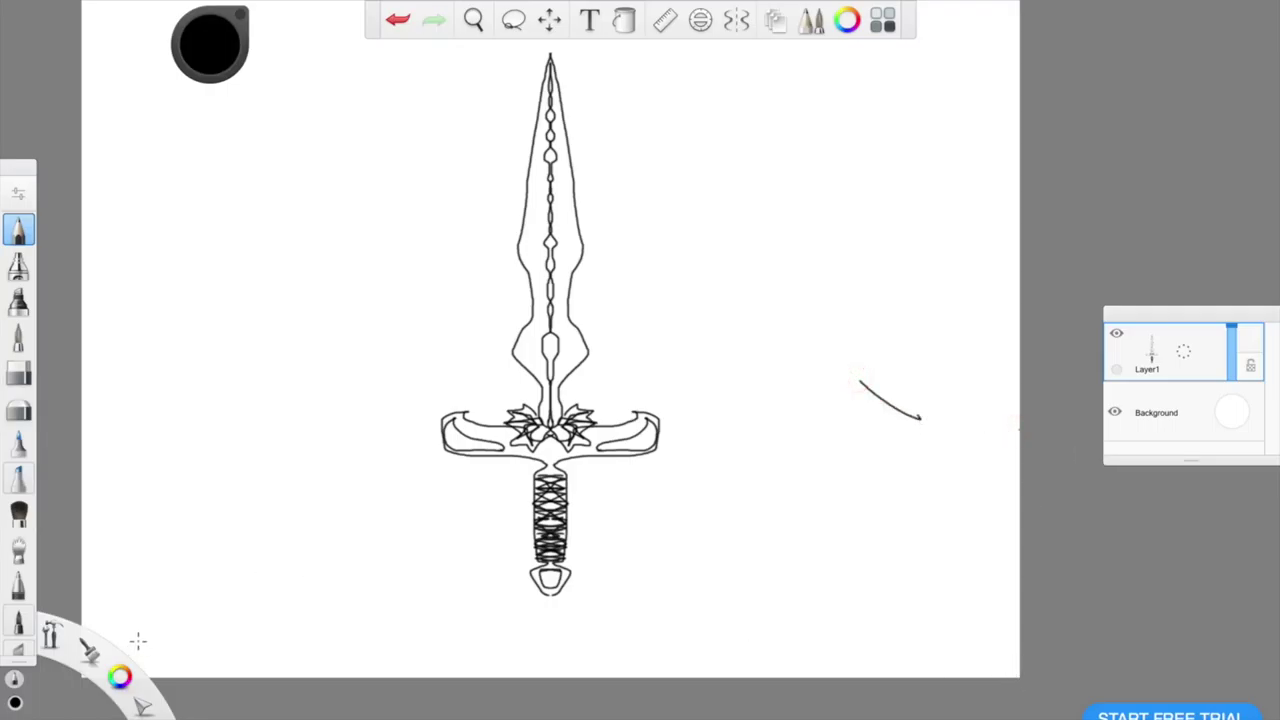
pyautogui.scroll(-2, 290, 650)
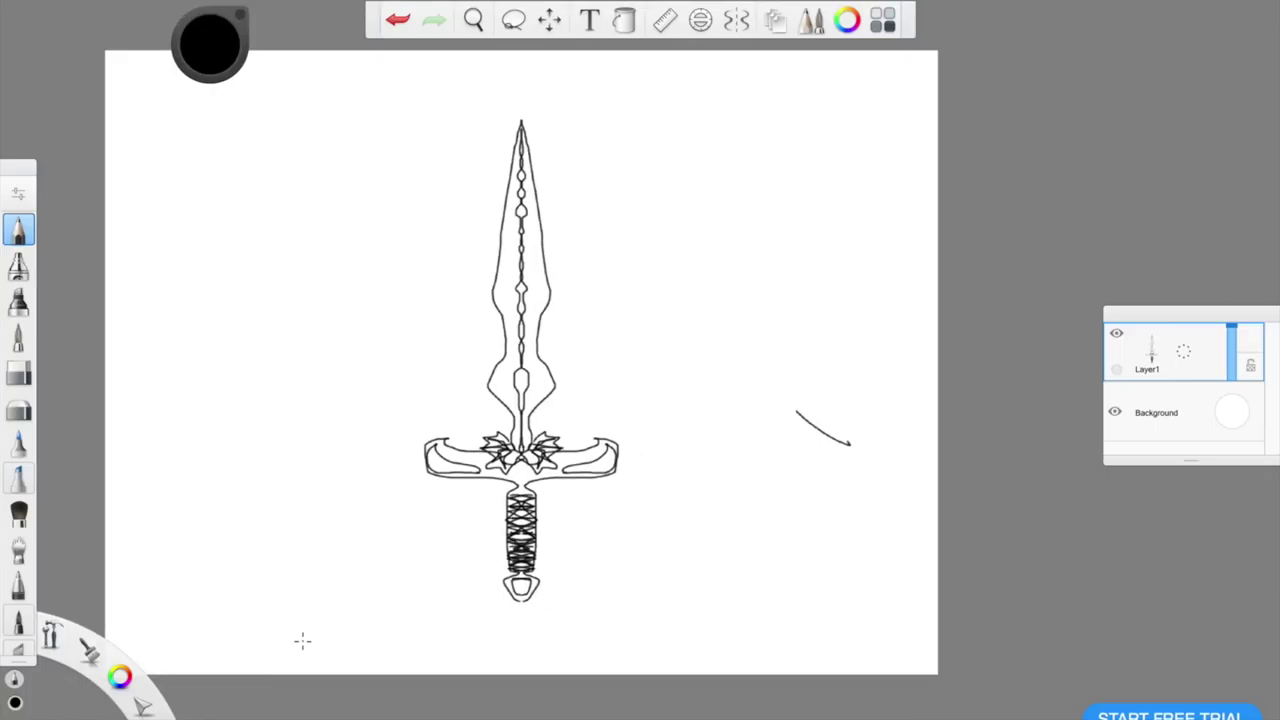
pyautogui.scroll(-1, 303, 641)
pyautogui.scroll(1, 502, 614)
pyautogui.scroll(-1, 503, 615)
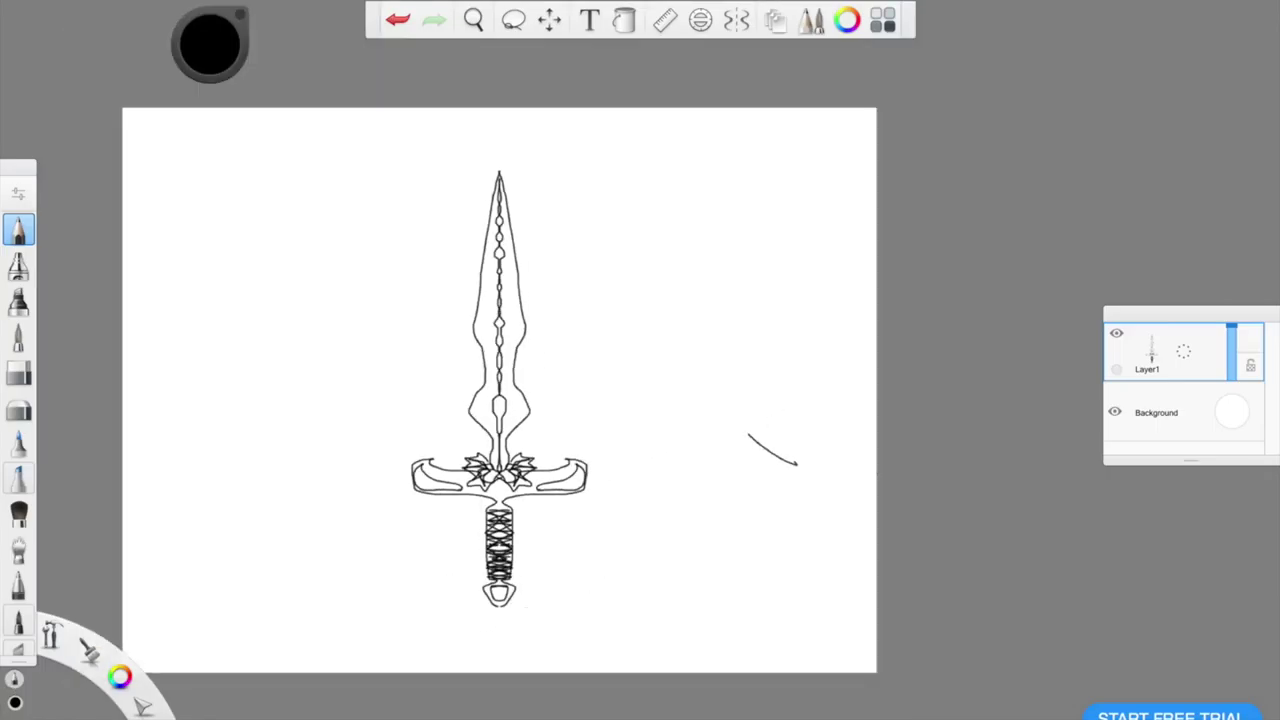
# Undo the short diagonal stroke, redo it, and undo it again
pyautogui.hotkey('ctrl', 'z')
pyautogui.hotkey('ctrl', 'y')
pyautogui.hotkey('ctrl', 'z')
pyautogui.hotkey('ctrl', 'z')
pyautogui.scroll(1, 252, 600)
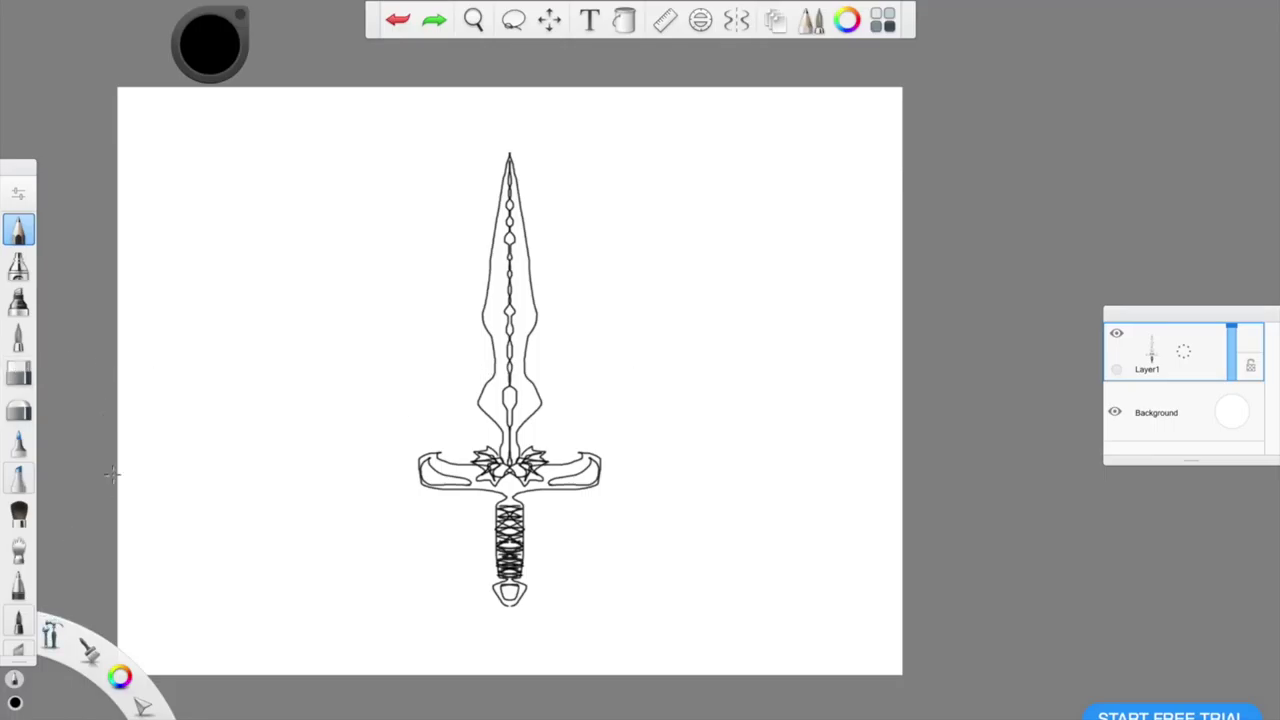
# Enlarge and centre the sword in the view with the Zoom tool, and move the brush puck clear of the canvas
pyautogui.rightClick(260, 330)
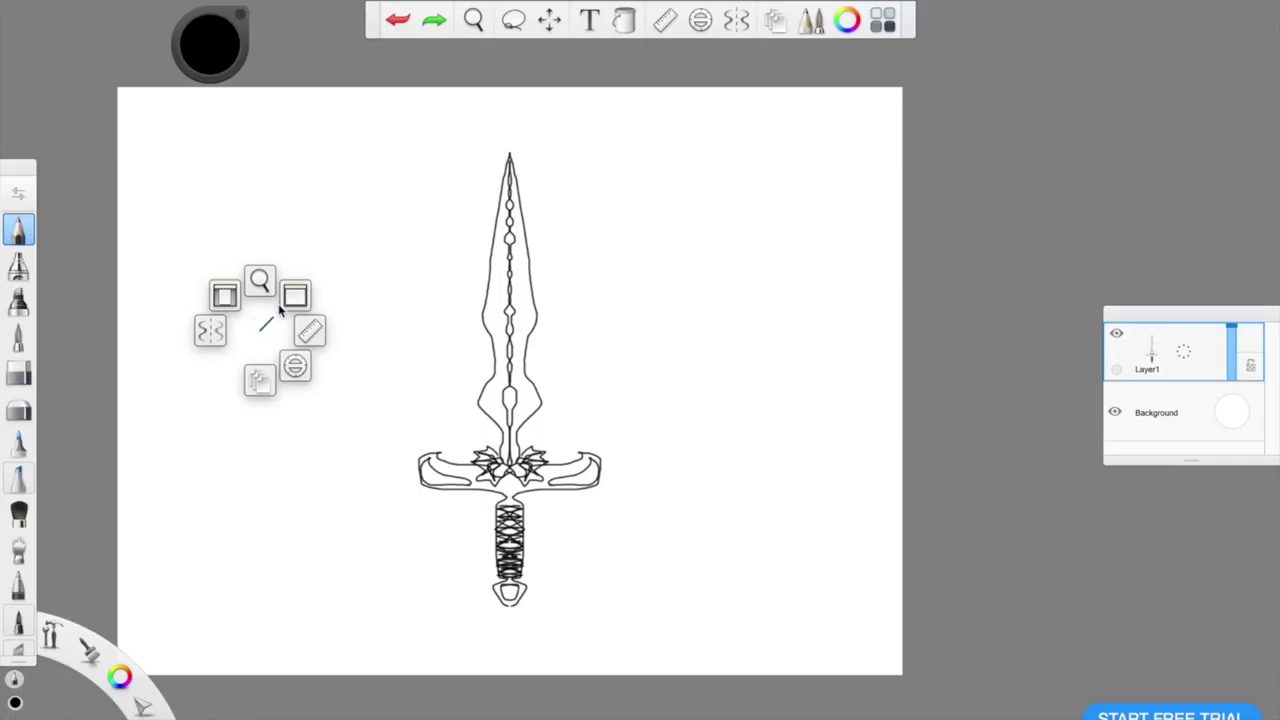
pyautogui.click(263, 280)
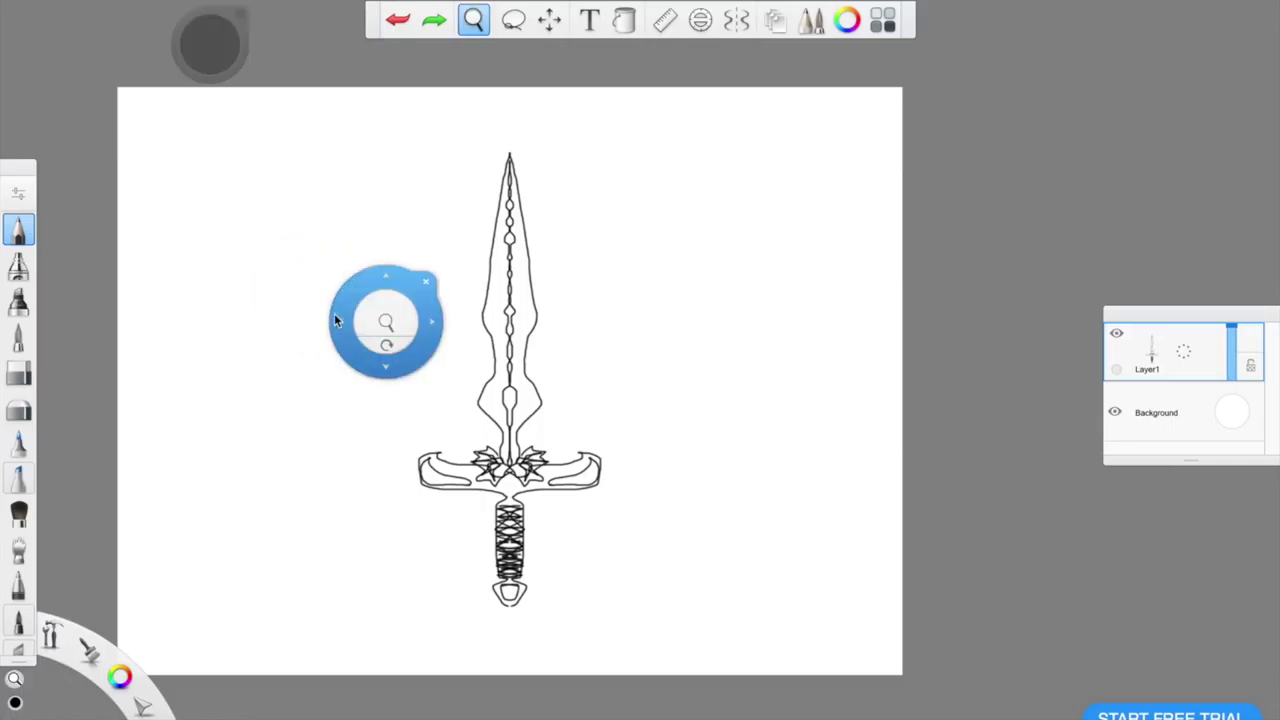
pyautogui.moveTo(427, 333); pyautogui.dragTo(465, 316)
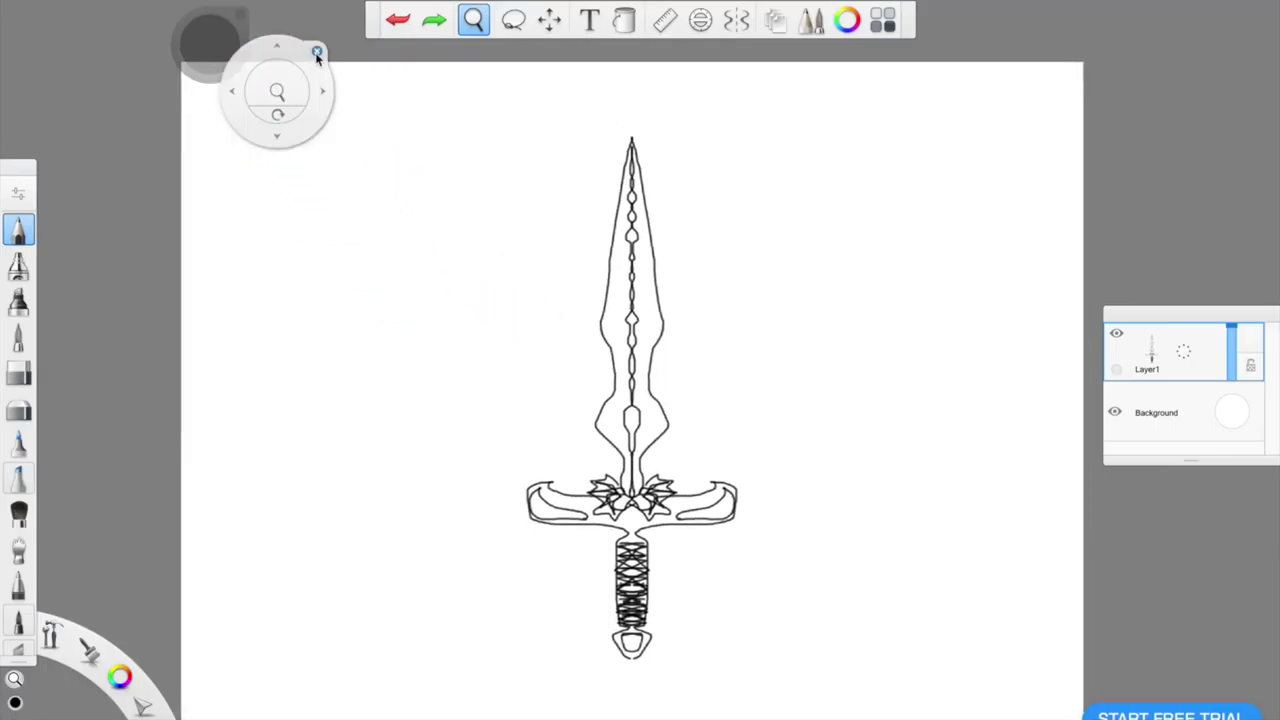
pyautogui.click(317, 53)
pyautogui.moveTo(210, 42); pyautogui.dragTo(145, 40)
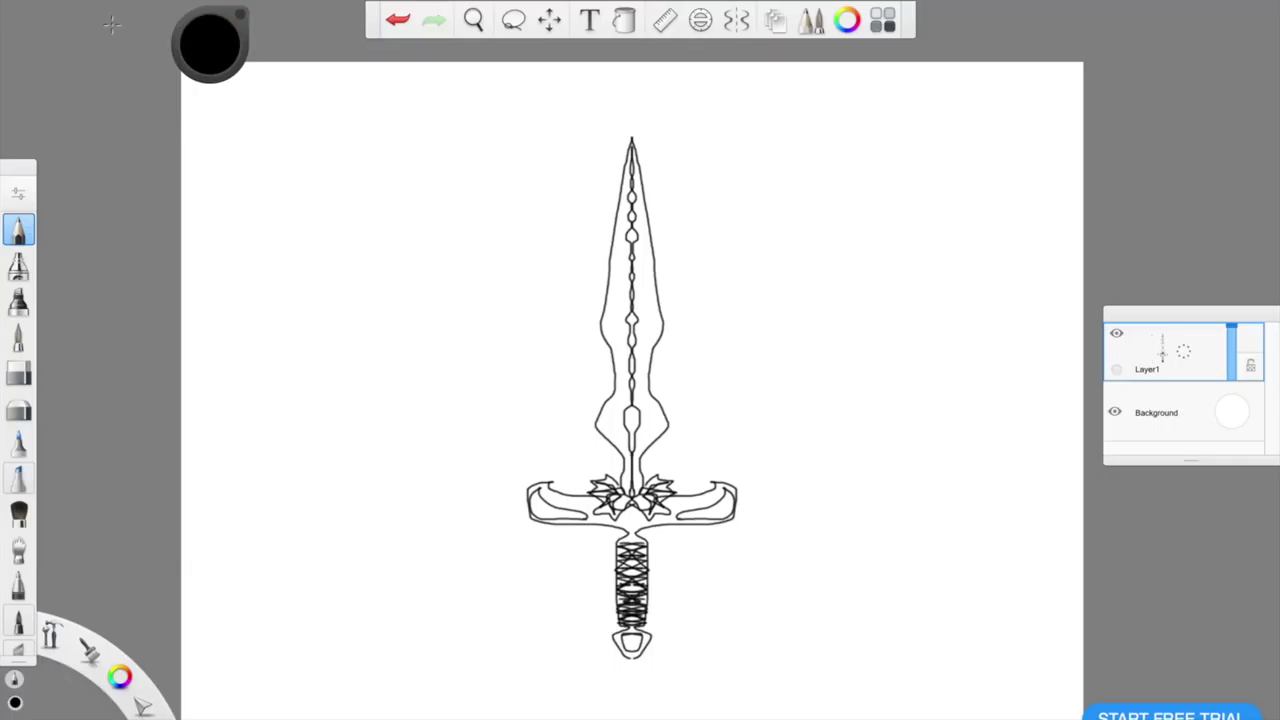
pyautogui.moveTo(219, 44); pyautogui.dragTo(70, 46)
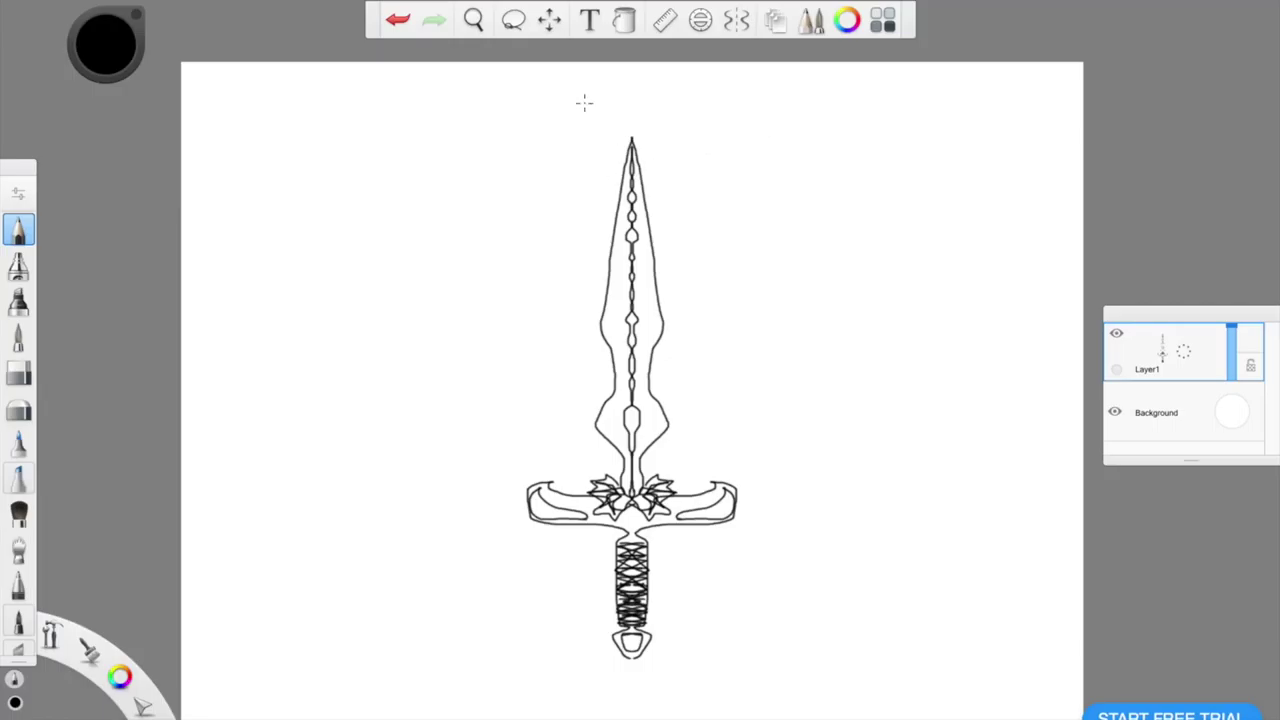
# Adjust the Pencil's Hardness/Size in its brush properties and close them
pyautogui.click(16, 200)
pyautogui.click(16, 200)
pyautogui.click(16, 201)
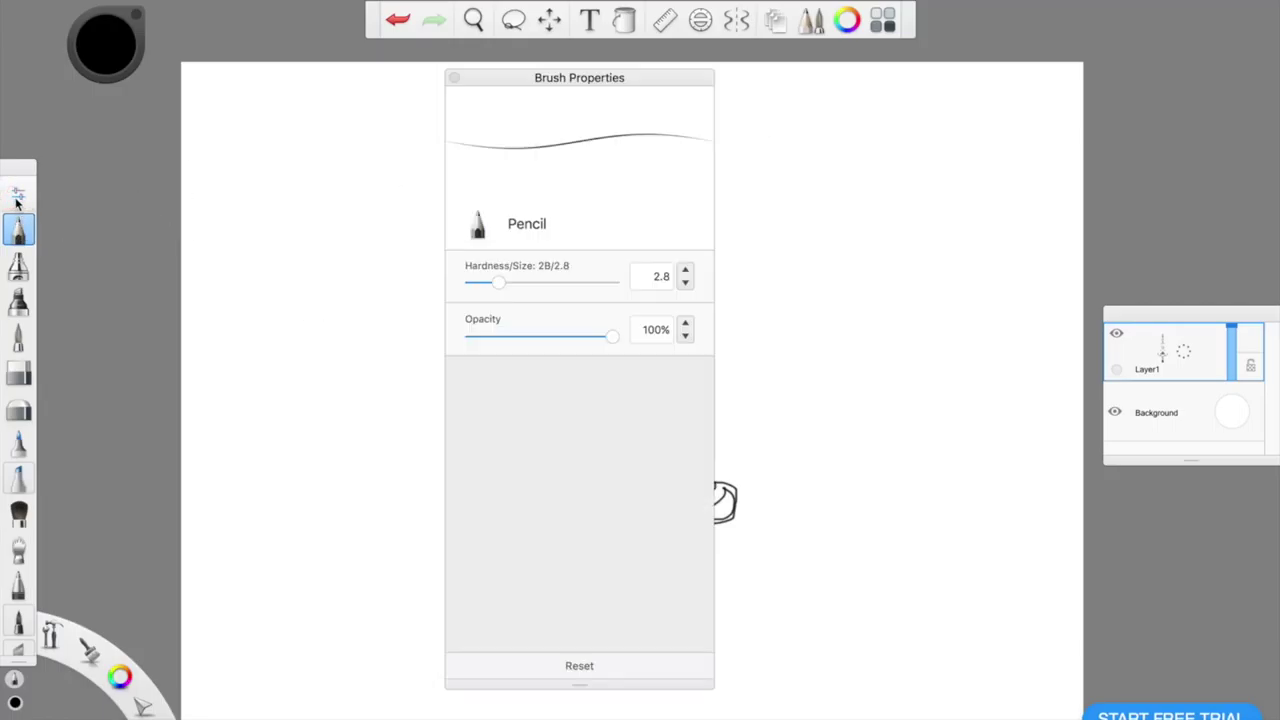
pyautogui.moveTo(498, 283)
pyautogui.mouseDown()
pyautogui.moveTo(560, 289)
pyautogui.moveTo(530, 294)
pyautogui.mouseUp()
pyautogui.click(17, 196)
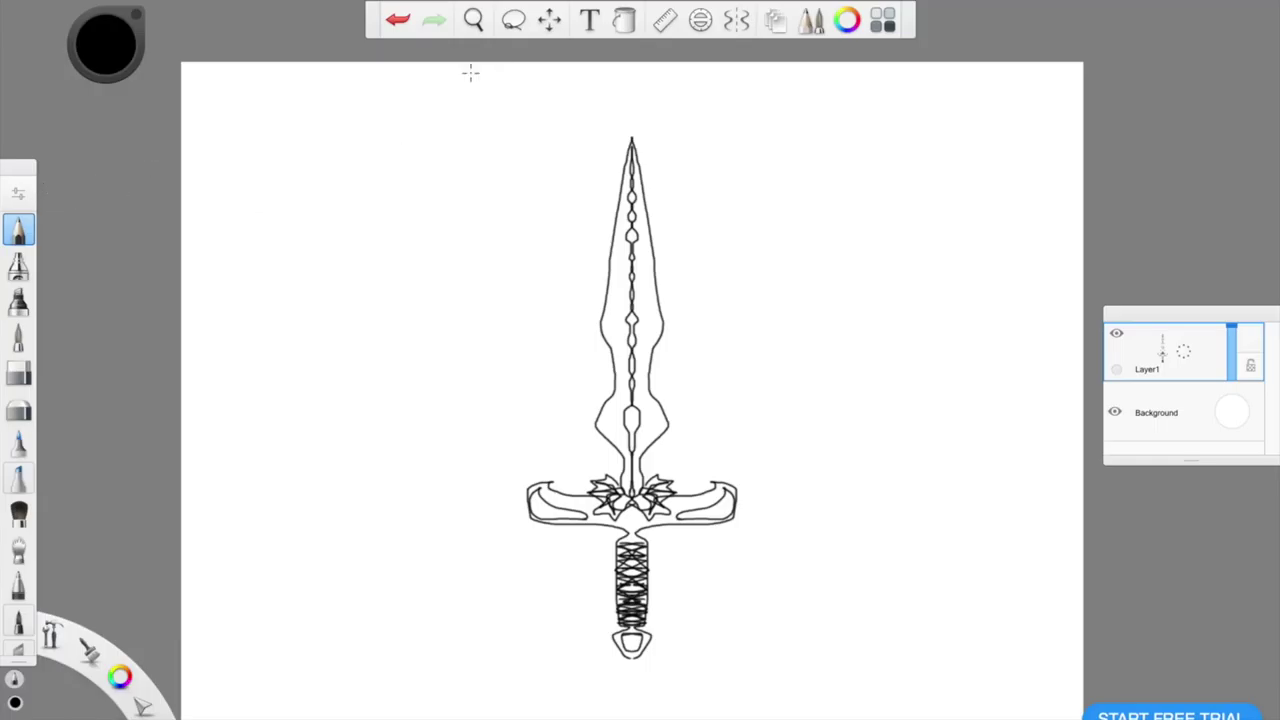
# Choose the Paintbrush, paint a thick test mark, and draw a second test line with its size set to 4.1
pyautogui.click(24, 339)
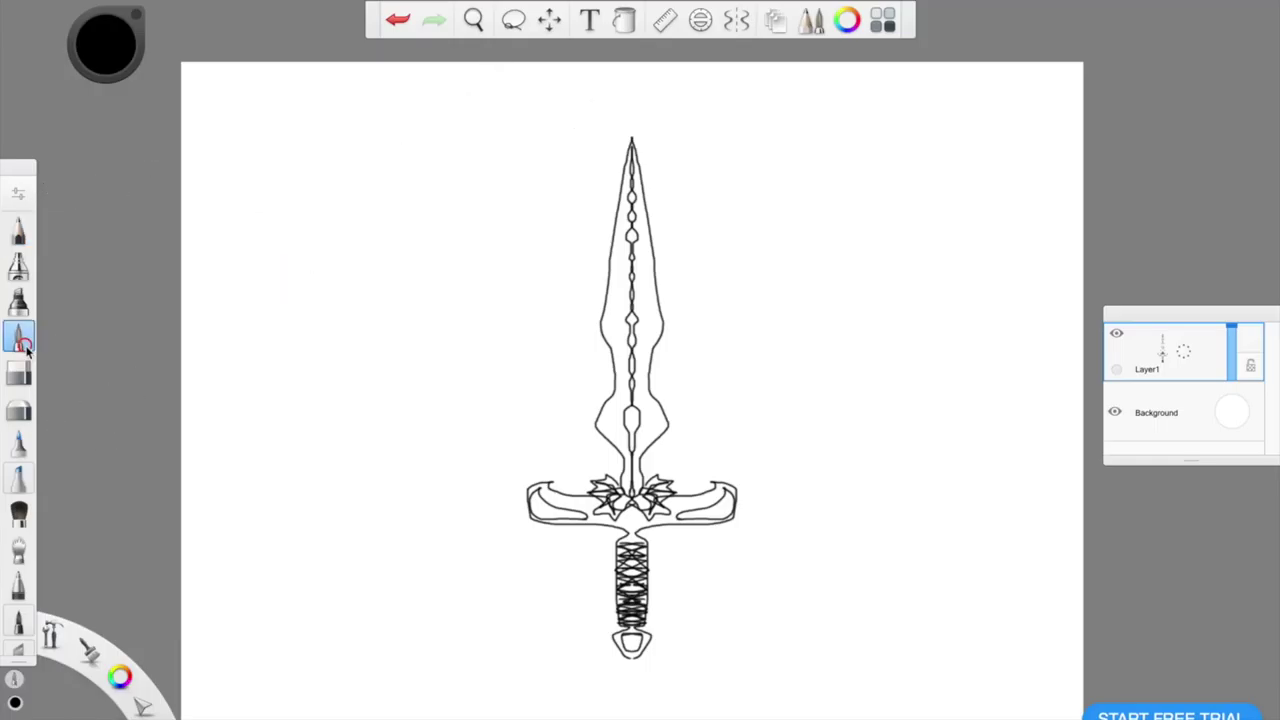
pyautogui.moveTo(174, 276)
pyautogui.mouseDown()
pyautogui.moveTo(228, 336)
pyautogui.moveTo(215, 300)
pyautogui.moveTo(242, 385)
pyautogui.mouseUp()
pyautogui.click(18, 192)
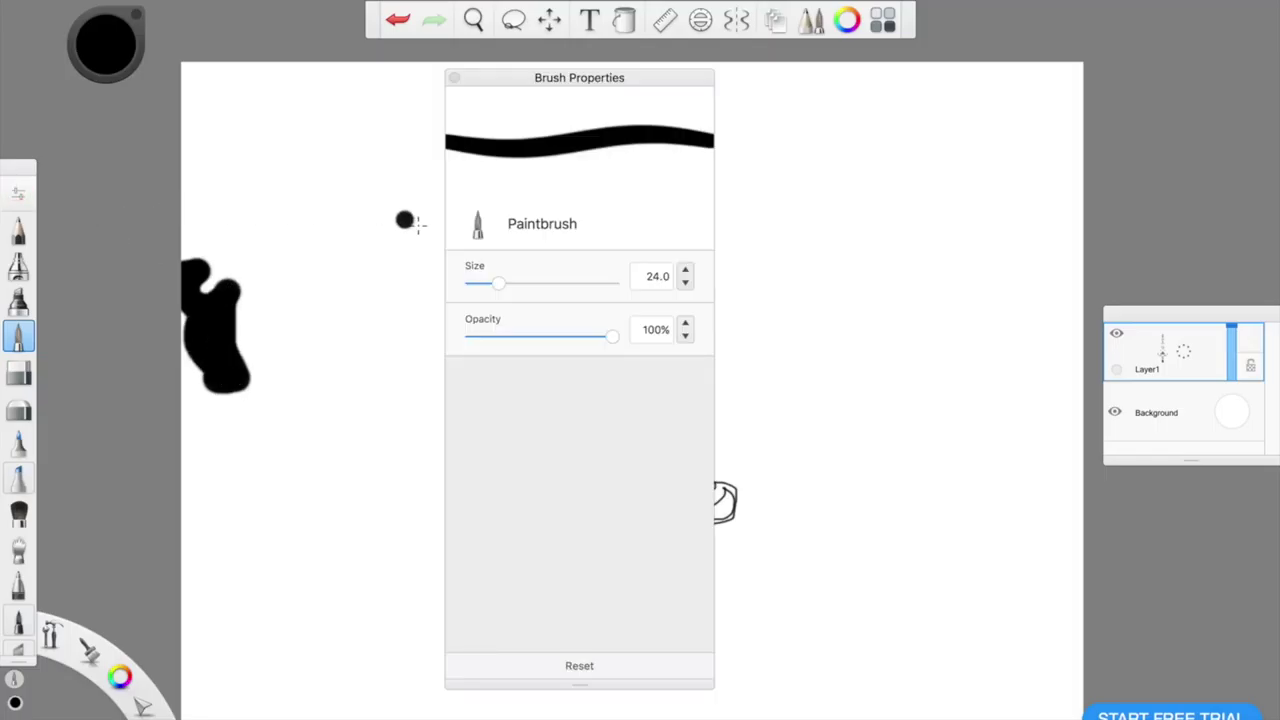
pyautogui.moveTo(497, 282); pyautogui.dragTo(474, 285)
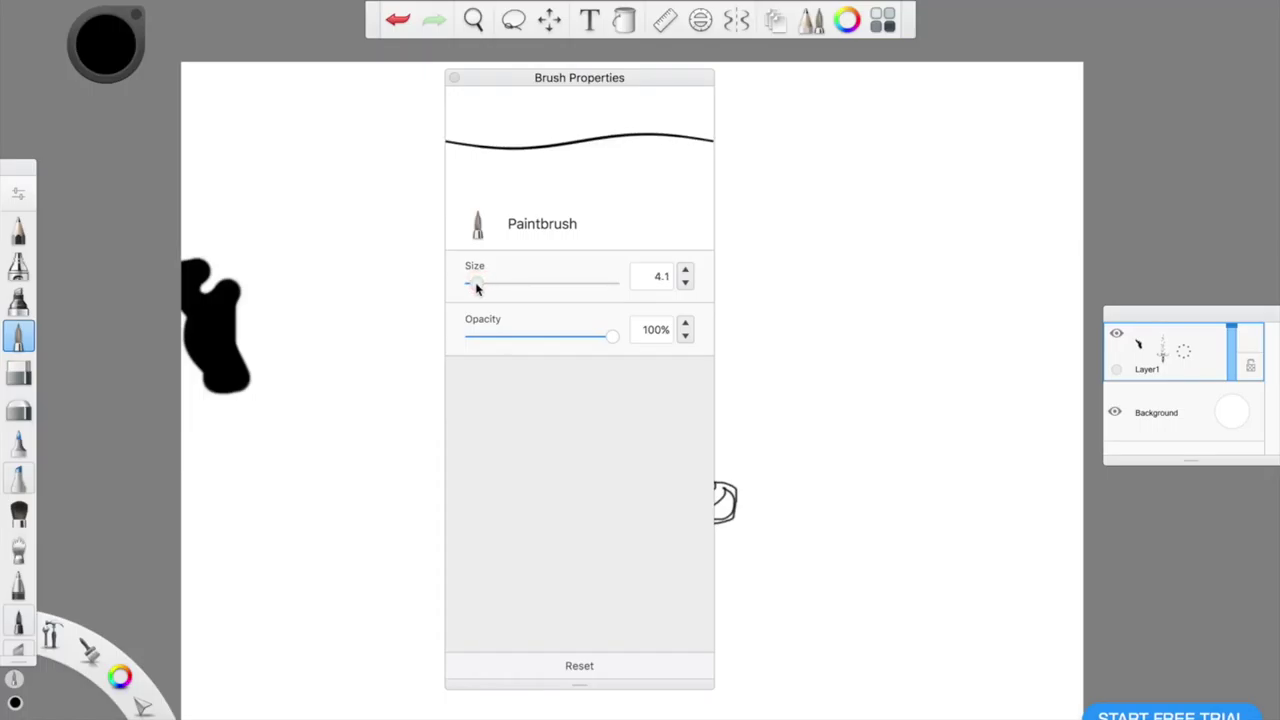
pyautogui.moveTo(273, 158)
pyautogui.mouseDown()
pyautogui.moveTo(303, 243)
pyautogui.moveTo(397, 362)
pyautogui.moveTo(329, 406)
pyautogui.moveTo(340, 243)
pyautogui.mouseUp()
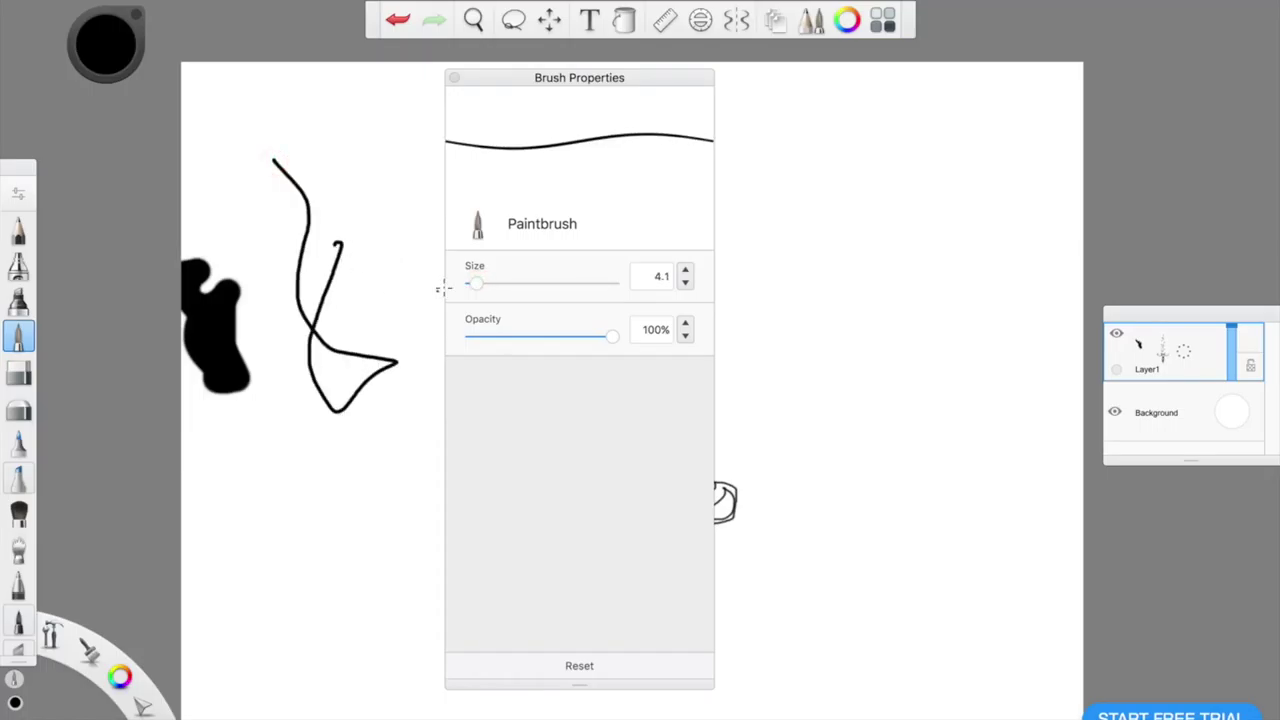
# Set the Paintbrush size to 2.5, draw a short test line, and undo all the test strokes
pyautogui.moveTo(473, 285); pyautogui.dragTo(474, 287)
pyautogui.moveTo(383, 210)
pyautogui.mouseDown()
pyautogui.moveTo(374, 249)
pyautogui.moveTo(393, 318)
pyautogui.mouseUp()
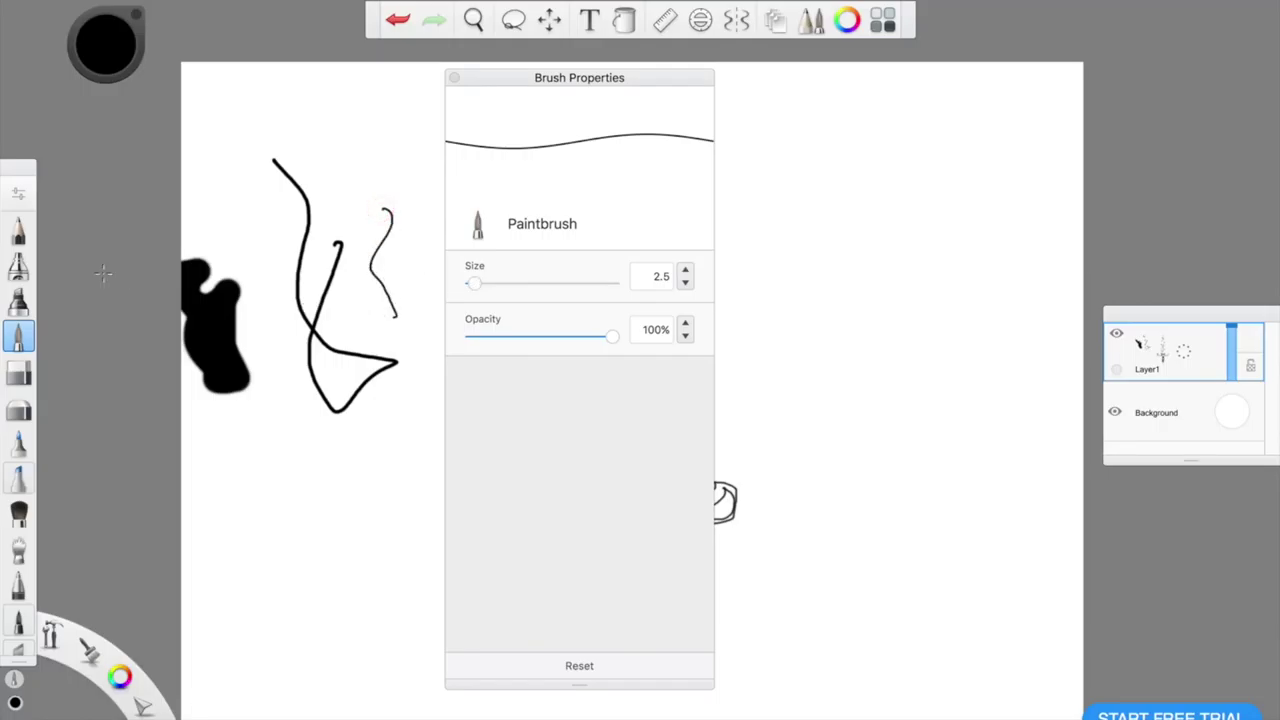
pyautogui.press('super+z')
pyautogui.press('super+z')
pyautogui.press('super+z')
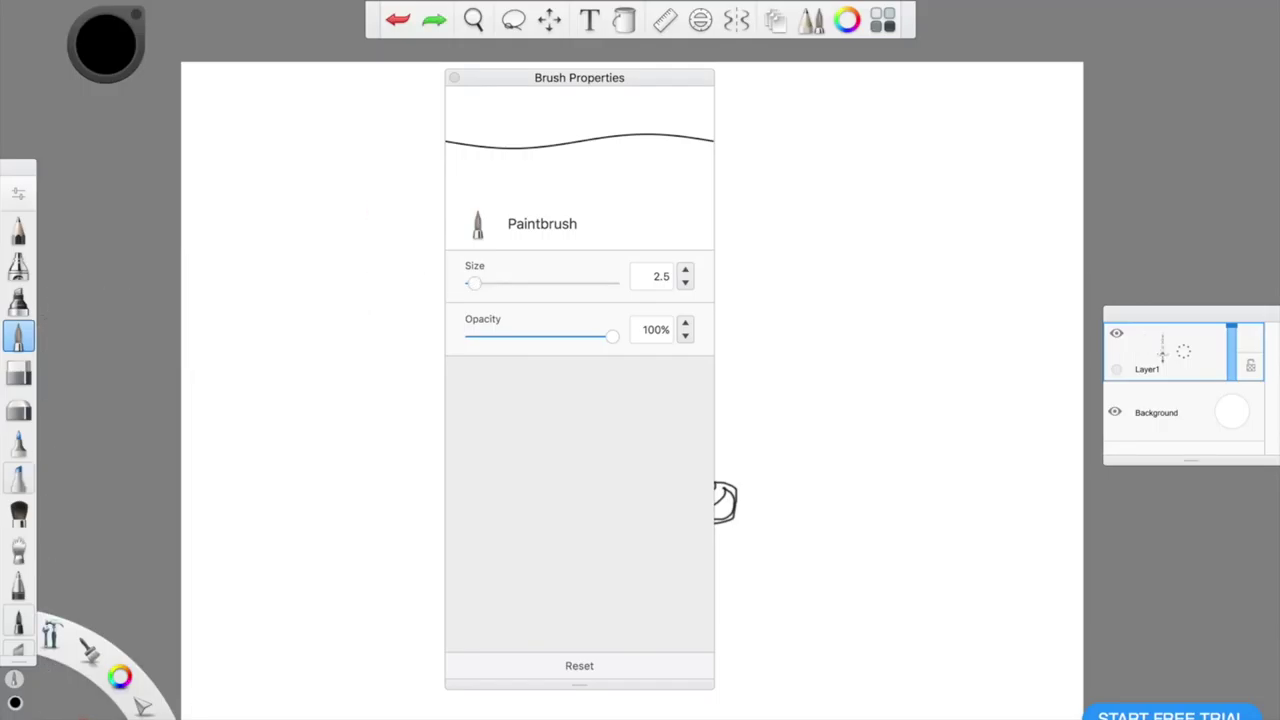
pyautogui.click(840, 3)
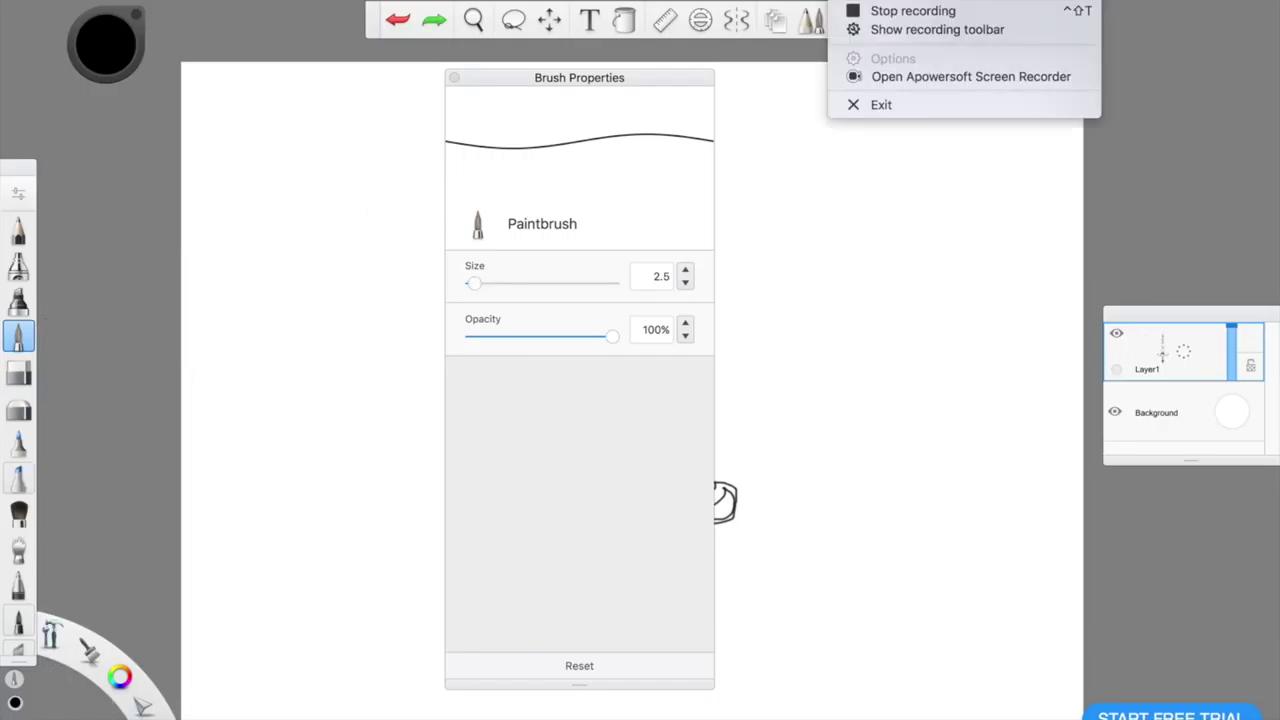
pyautogui.click(877, 10)
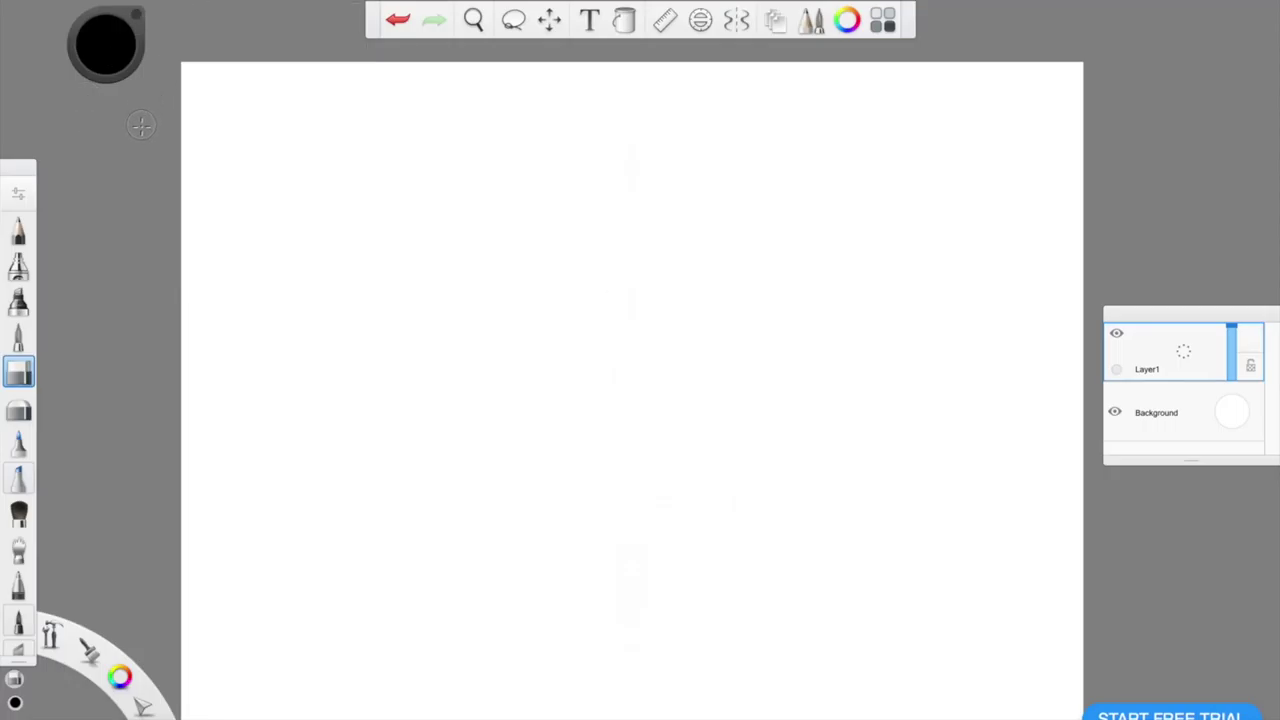
# Switch from the eraser back to the Paintbrush
pyautogui.click(17, 336)
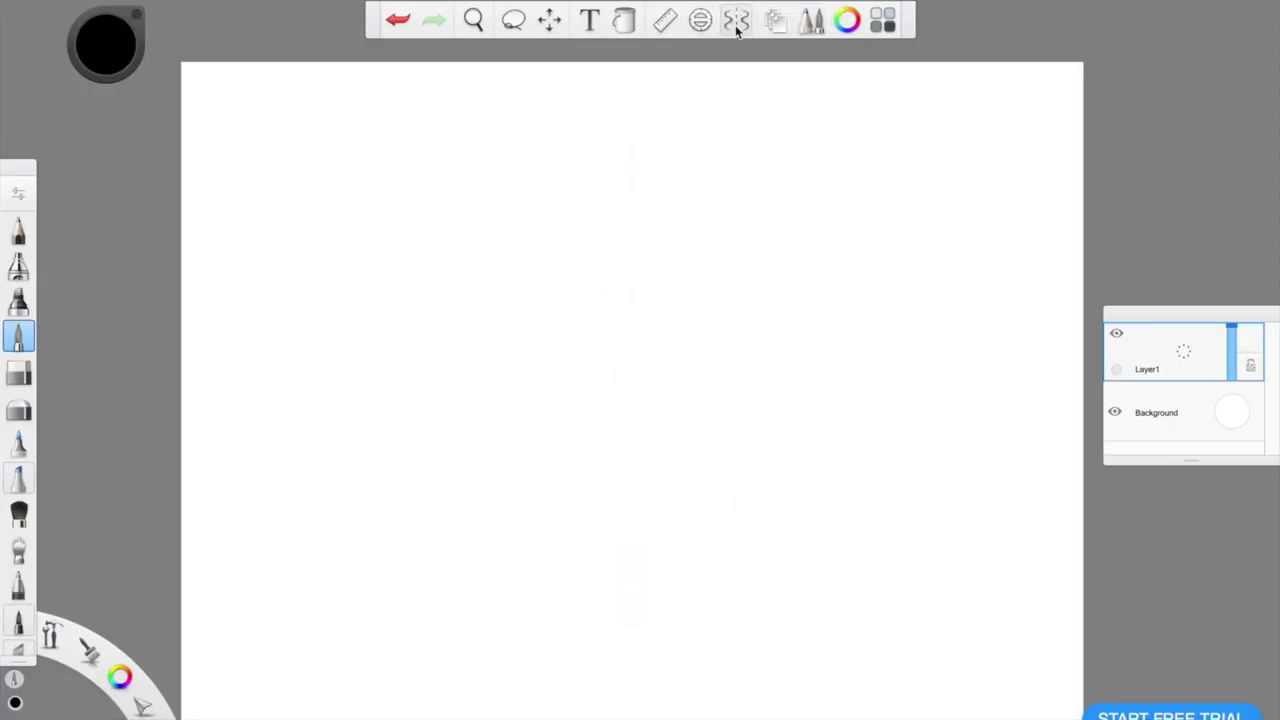
# Sketch a dashed vertical centre line with a wavy outline on each side, freehand in the upper part of the canvas
pyautogui.moveTo(656, 126)
pyautogui.mouseDown()
pyautogui.moveTo(591, 148)
pyautogui.moveTo(620, 179)
pyautogui.moveTo(583, 248)
pyautogui.moveTo(659, 281)
pyautogui.mouseUp()
pyautogui.moveTo(684, 87); pyautogui.dragTo(681, 113)
pyautogui.moveTo(678, 130); pyautogui.dragTo(677, 156)
pyautogui.moveTo(676, 180); pyautogui.dragTo(678, 276)
pyautogui.moveTo(678, 310); pyautogui.dragTo(678, 320)
pyautogui.moveTo(711, 126); pyautogui.dragTo(698, 250)
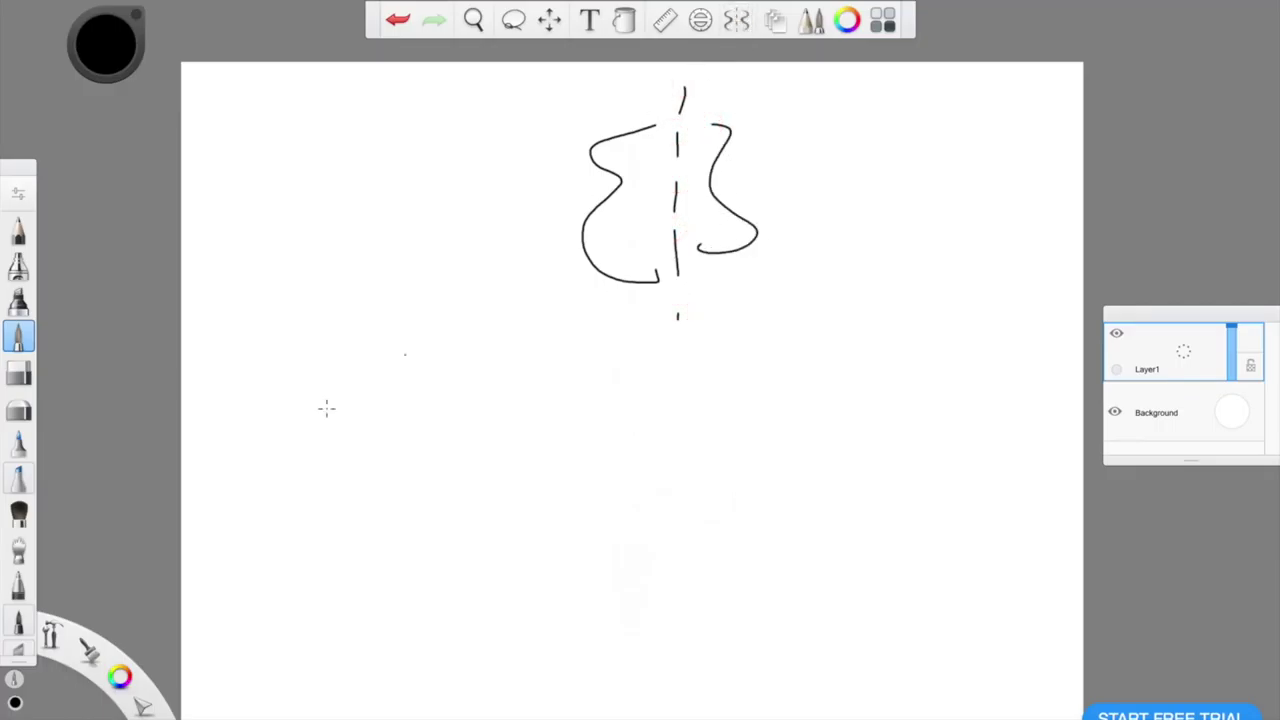
# Undo the dashed line and wavy outlines, and remove a short diagonal stroke drawn at the canvas's upper edge
pyautogui.hotkey('ctrl', 'z')
pyautogui.hotkey('ctrl', 'z')
pyautogui.hotkey('ctrl', 'z')
pyautogui.hotkey('ctrl', 'z')
pyautogui.hotkey('ctrl', 'z')
pyautogui.hotkey('ctrl', 'z')
pyautogui.hotkey('ctrl', 'z')
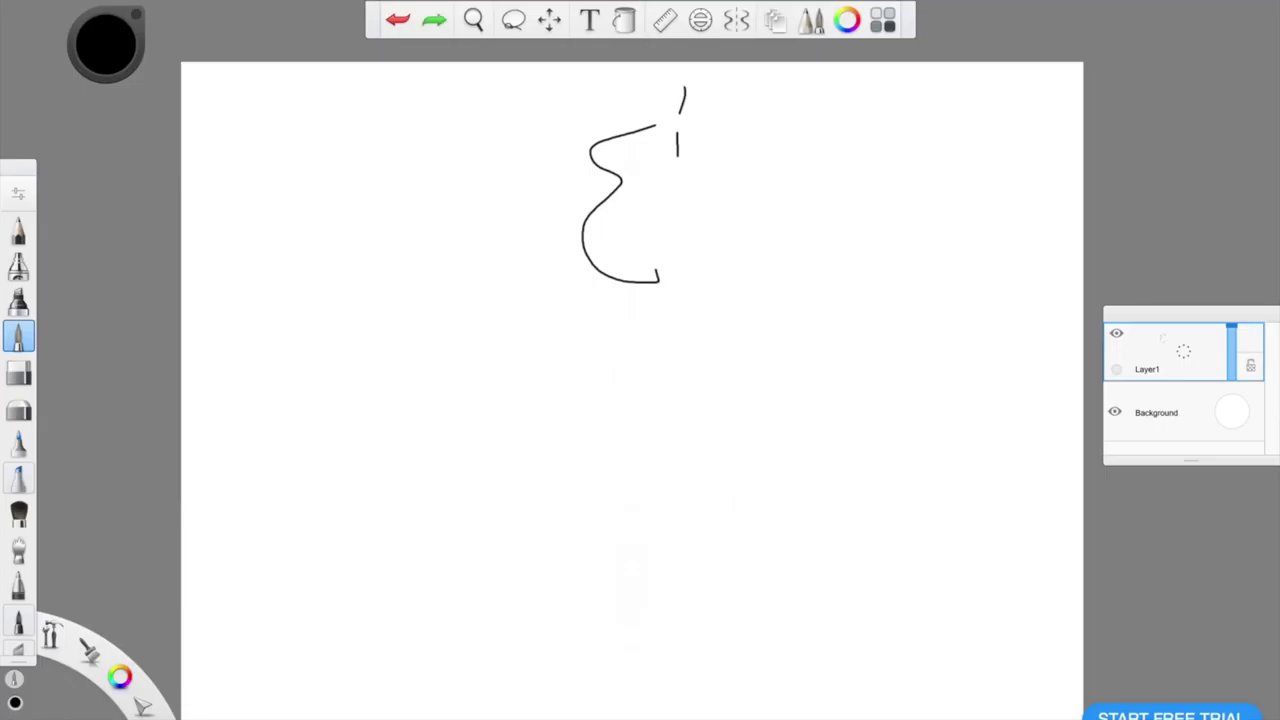
pyautogui.moveTo(746, 63); pyautogui.dragTo(715, 87)
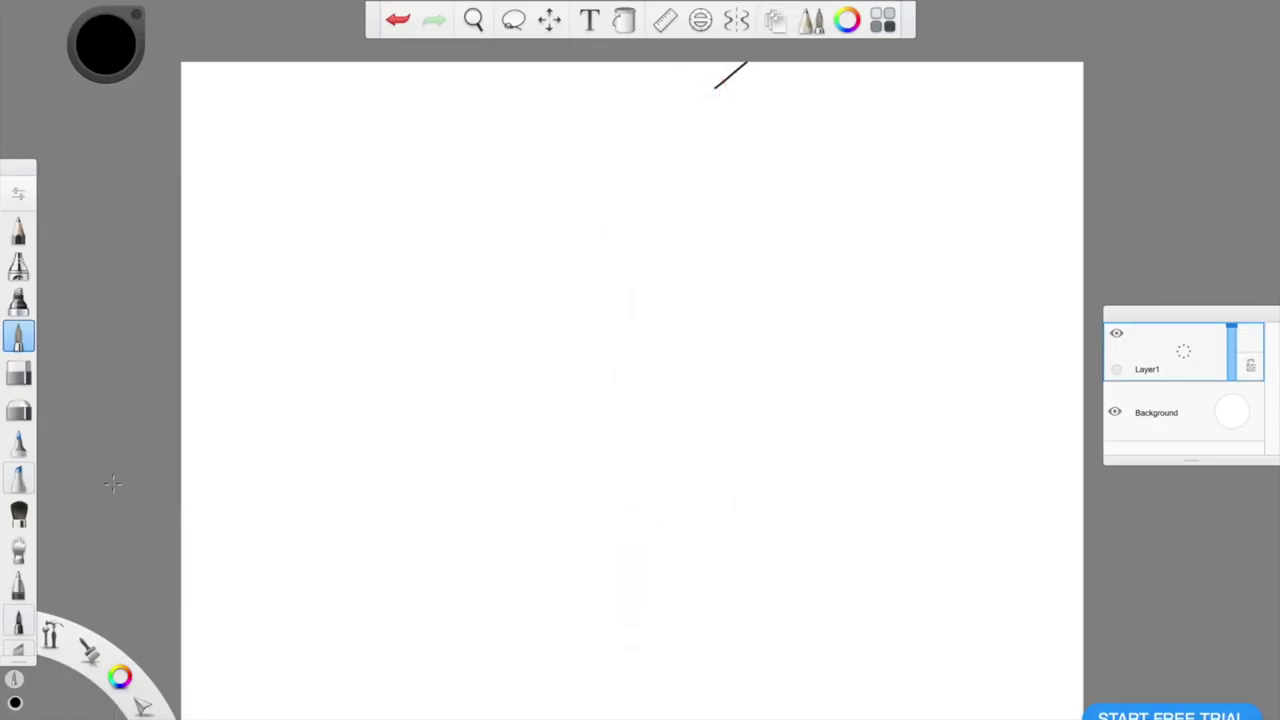
pyautogui.hotkey('ctrl', 'z')
# Turn on vertical symmetry and shift its axis slightly to the right near the middle of the canvas
pyautogui.click(736, 20)
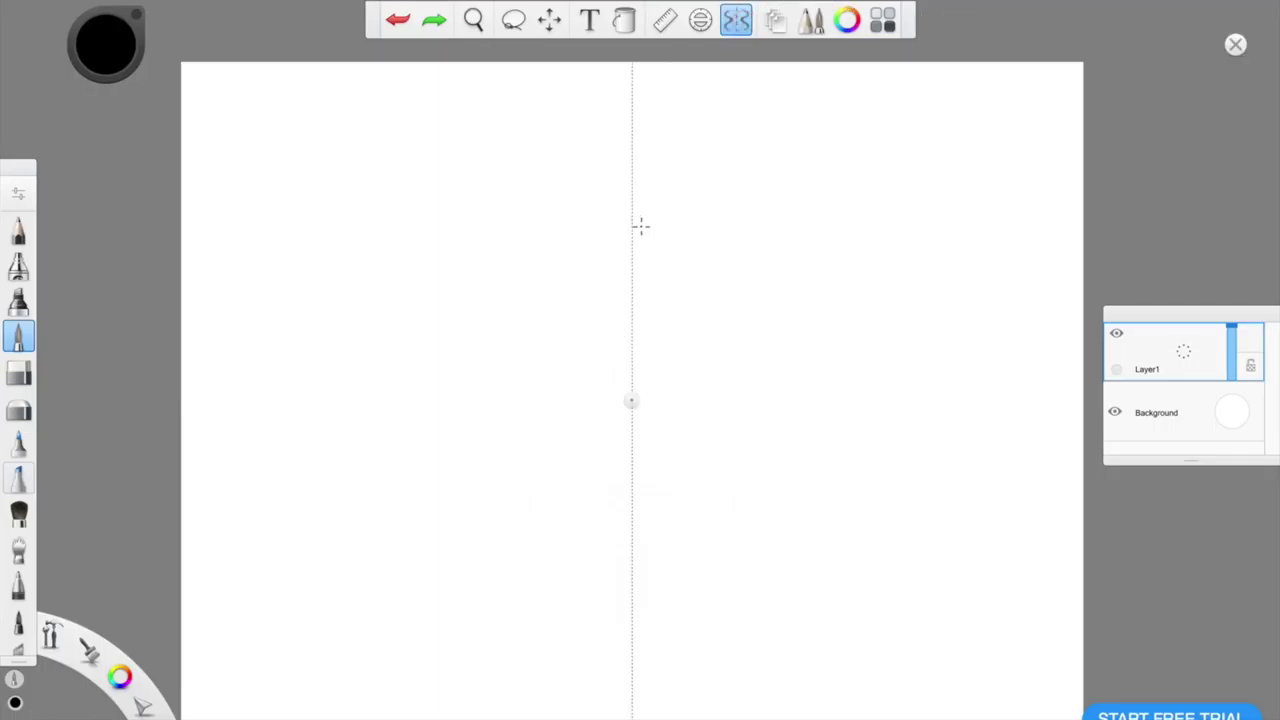
pyautogui.moveTo(631, 400)
pyautogui.mouseDown()
pyautogui.moveTo(584, 386)
pyautogui.moveTo(633, 408)
pyautogui.mouseUp()
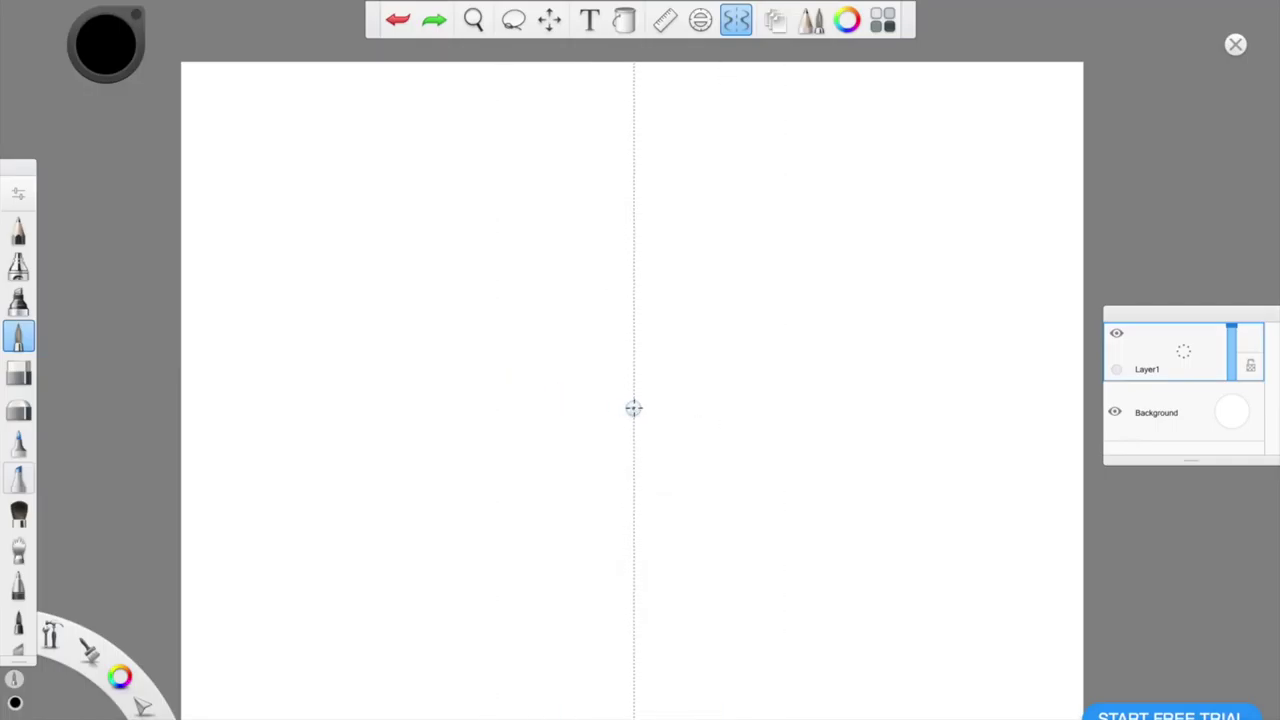
pyautogui.click(736, 38)
pyautogui.click(736, 38)
# Draw the mirrored sword hilt with oval pommel, flared grip, collar and crossguard, and undo a narrow-waisted trial blade above it
pyautogui.moveTo(634, 569)
pyautogui.mouseDown()
pyautogui.moveTo(599, 562)
pyautogui.moveTo(586, 543)
pyautogui.moveTo(632, 521)
pyautogui.moveTo(616, 498)
pyautogui.moveTo(604, 400)
pyautogui.moveTo(631, 376)
pyautogui.mouseUp()
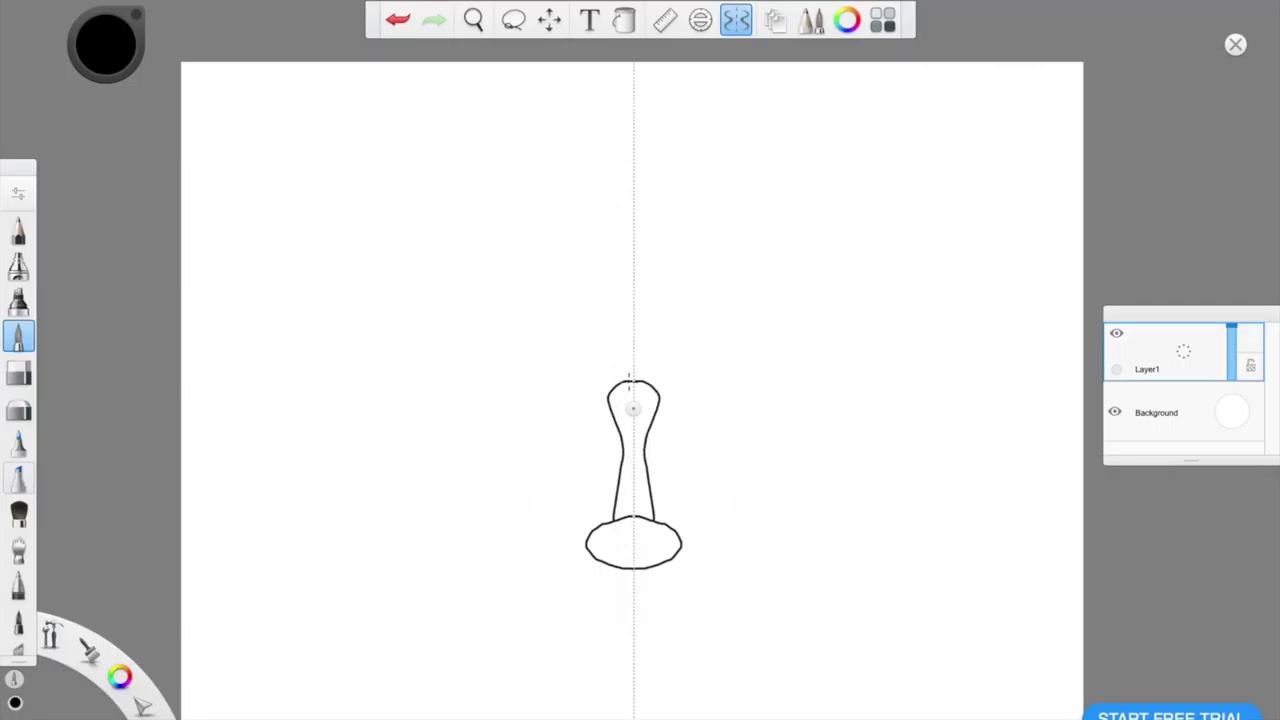
pyautogui.moveTo(627, 376)
pyautogui.mouseDown()
pyautogui.moveTo(617, 366)
pyautogui.moveTo(631, 358)
pyautogui.mouseUp()
pyautogui.moveTo(628, 364)
pyautogui.mouseDown()
pyautogui.moveTo(594, 360)
pyautogui.moveTo(633, 351)
pyautogui.mouseUp()
pyautogui.moveTo(625, 355); pyautogui.dragTo(630, 190)
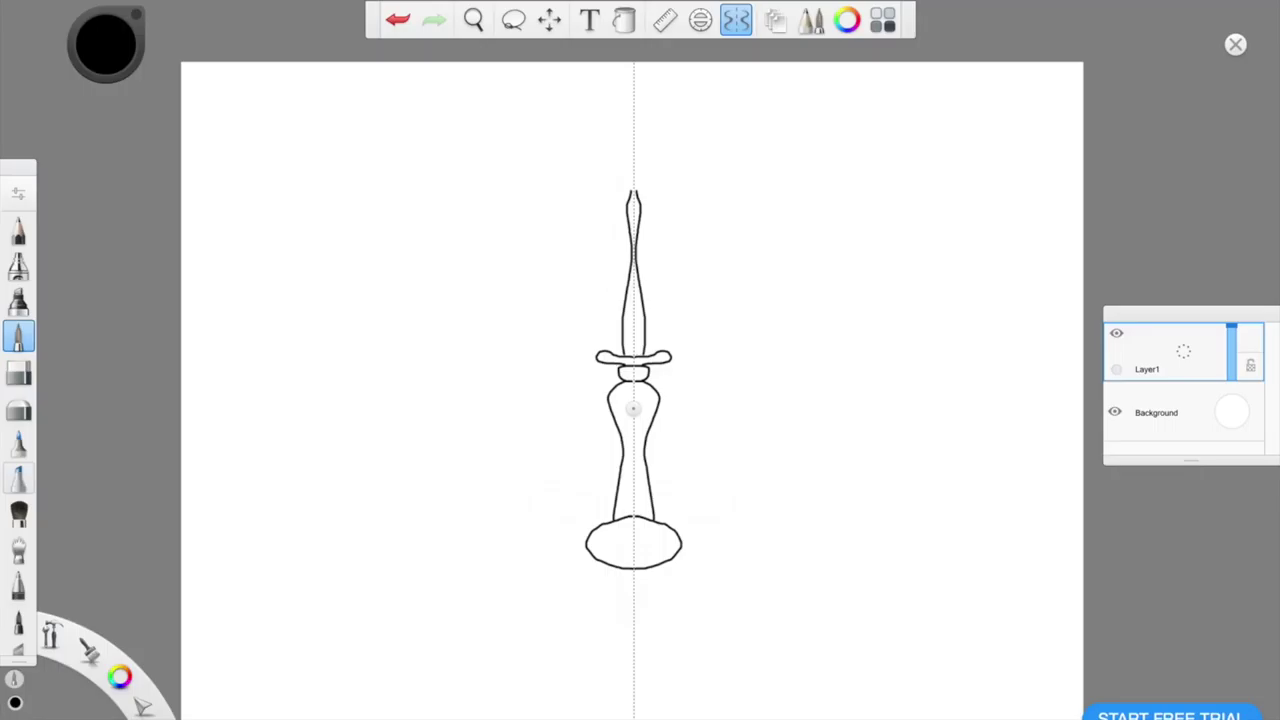
pyautogui.hotkey('ctrl', 'z')
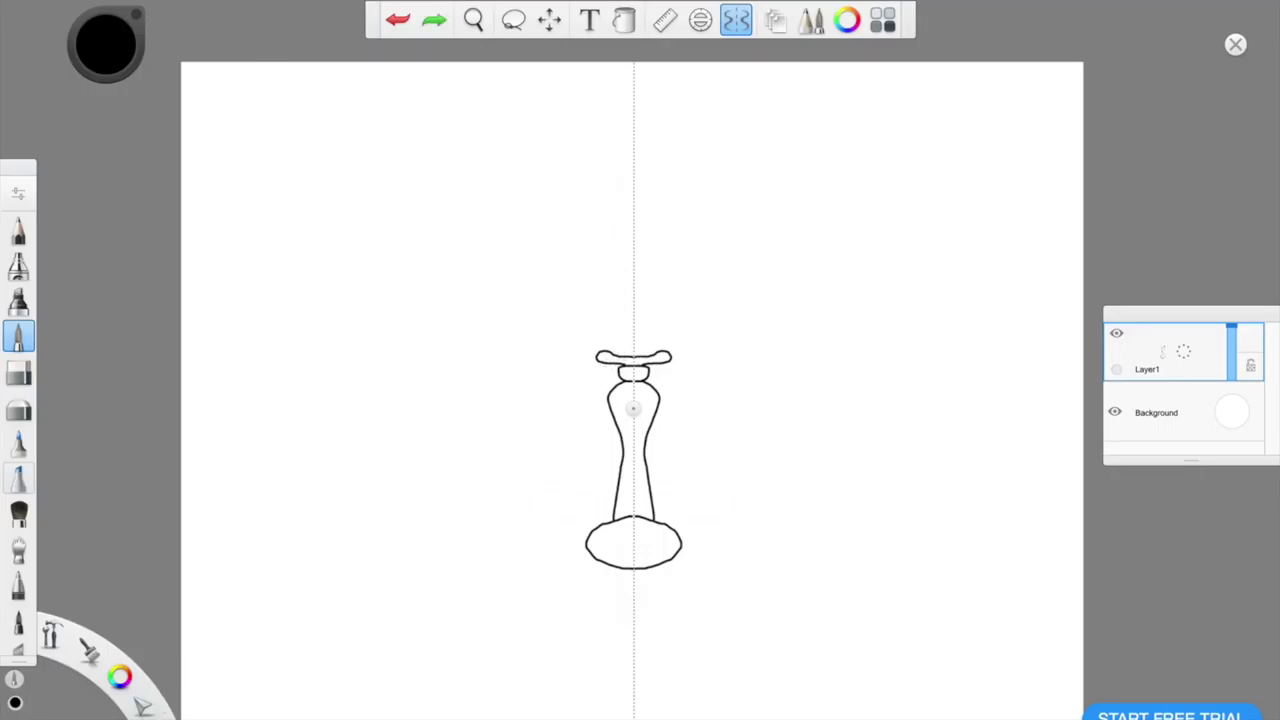
# Handwrite a mirrored word in the upper part of the canvas, undo it, and step back and forth through the undo history
pyautogui.moveTo(242, 97)
pyautogui.mouseDown()
pyautogui.moveTo(274, 97)
pyautogui.moveTo(270, 155)
pyautogui.moveTo(243, 217)
pyautogui.moveTo(279, 166)
pyautogui.moveTo(319, 169)
pyautogui.moveTo(315, 195)
pyautogui.moveTo(360, 172)
pyautogui.moveTo(368, 187)
pyautogui.moveTo(367, 120)
pyautogui.moveTo(422, 192)
pyautogui.moveTo(438, 178)
pyautogui.moveTo(512, 200)
pyautogui.mouseUp()
pyautogui.click(394, 140)
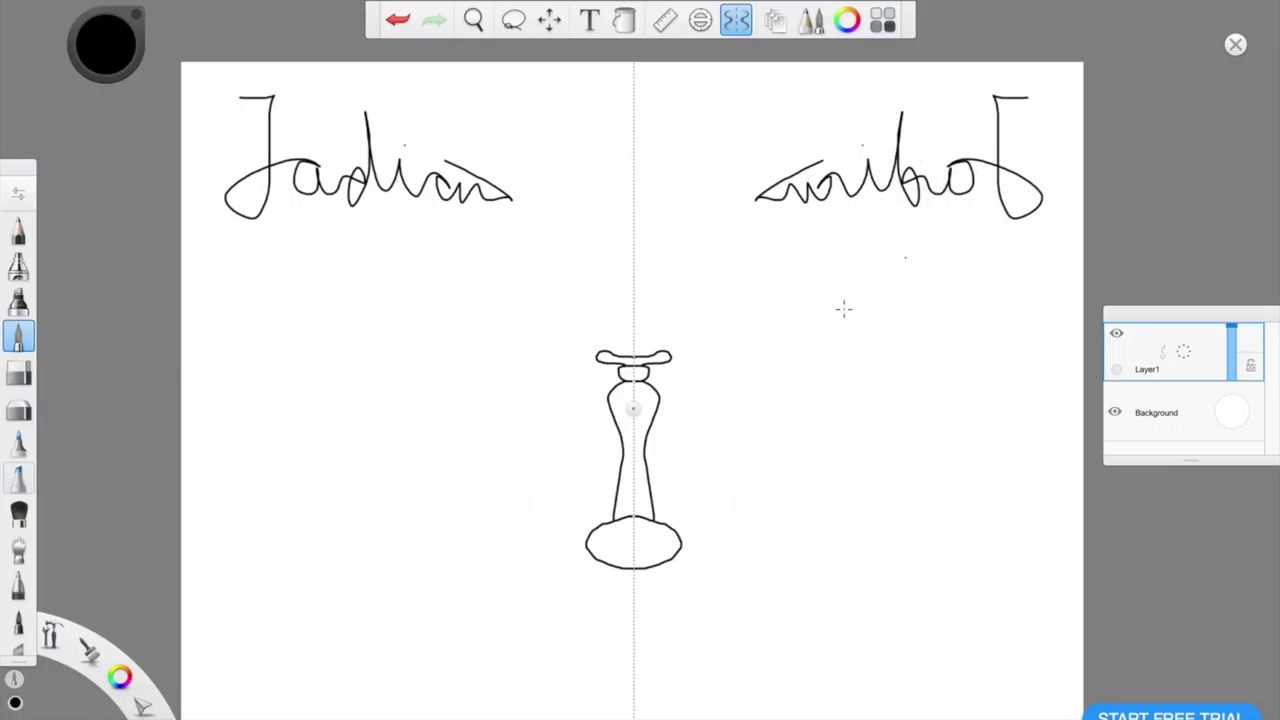
pyautogui.hotkey('ctrl', 'z')
pyautogui.hotkey('ctrl', 'z')
pyautogui.hotkey('ctrl', 'z')
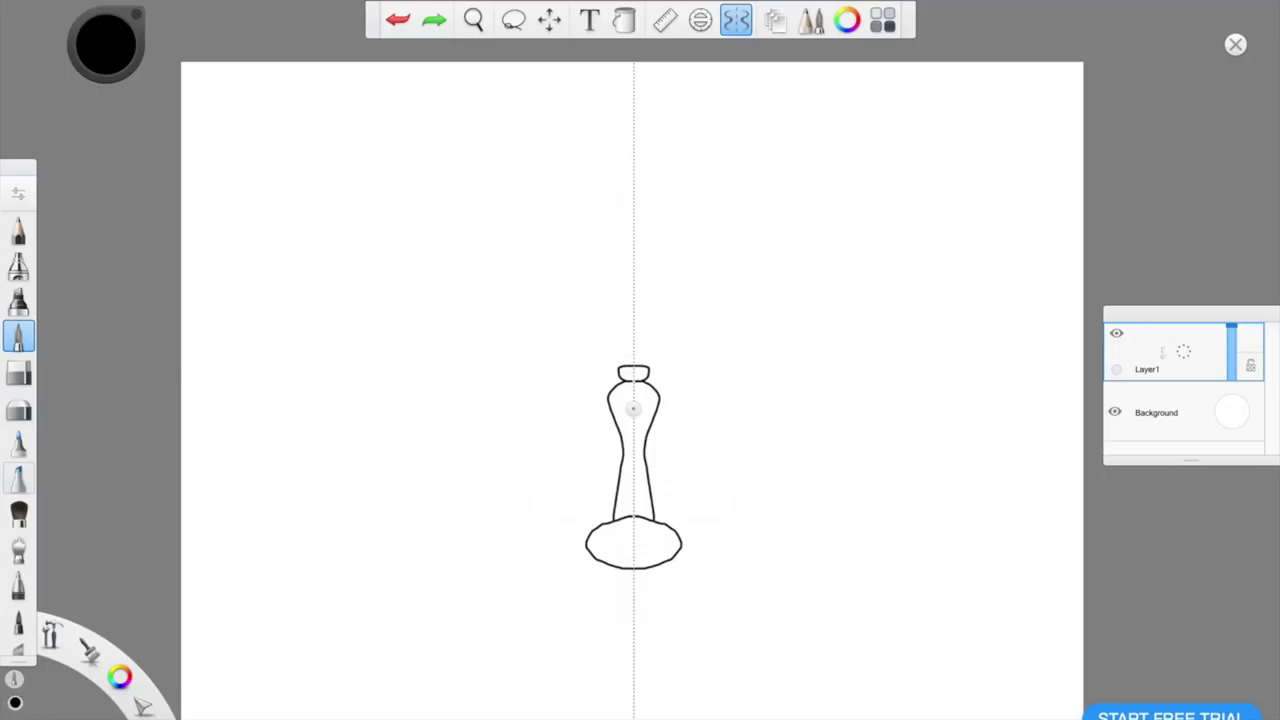
pyautogui.hotkey('ctrl', 'y')
pyautogui.hotkey('ctrl', 'y')
pyautogui.hotkey('ctrl', 'z')
pyautogui.hotkey('ctrl', 'z')
# Sketch a straight blade with a flared upper end above the crossguard and erase the flared part
pyautogui.moveTo(624, 352)
pyautogui.mouseDown()
pyautogui.moveTo(619, 177)
pyautogui.moveTo(601, 134)
pyautogui.mouseUp()
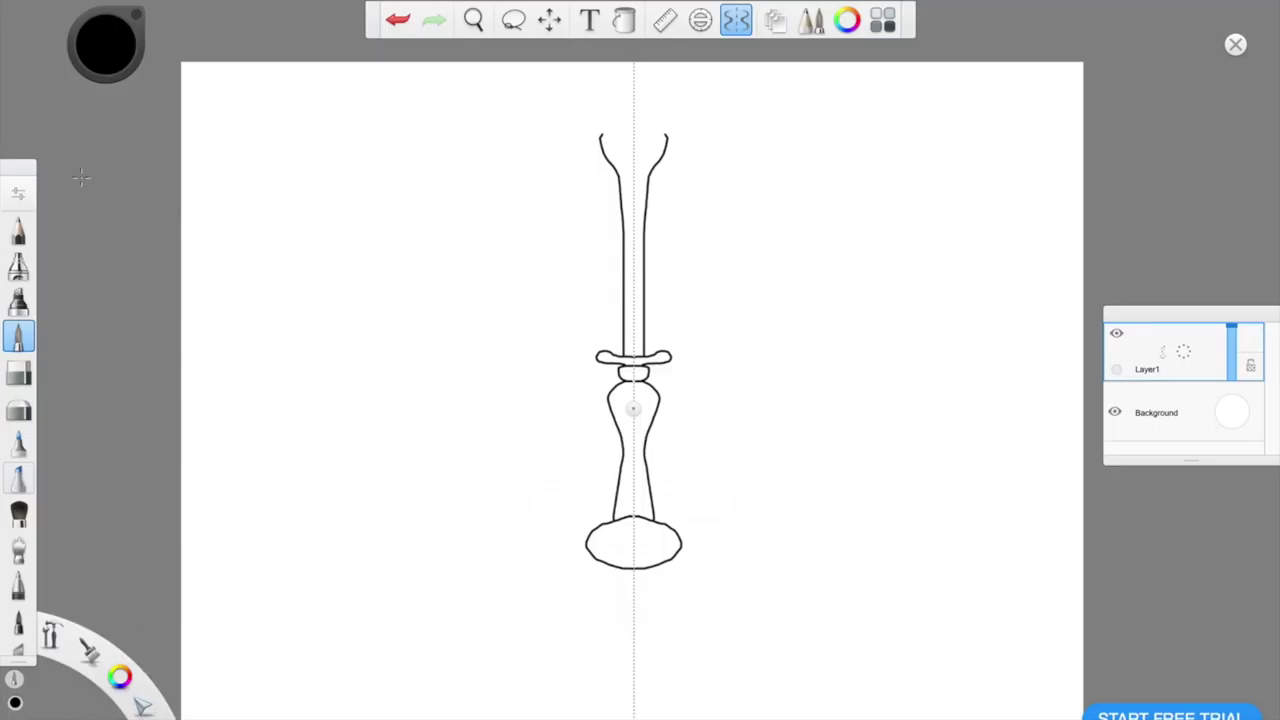
pyautogui.click(18, 372)
pyautogui.moveTo(590, 110); pyautogui.dragTo(612, 182)
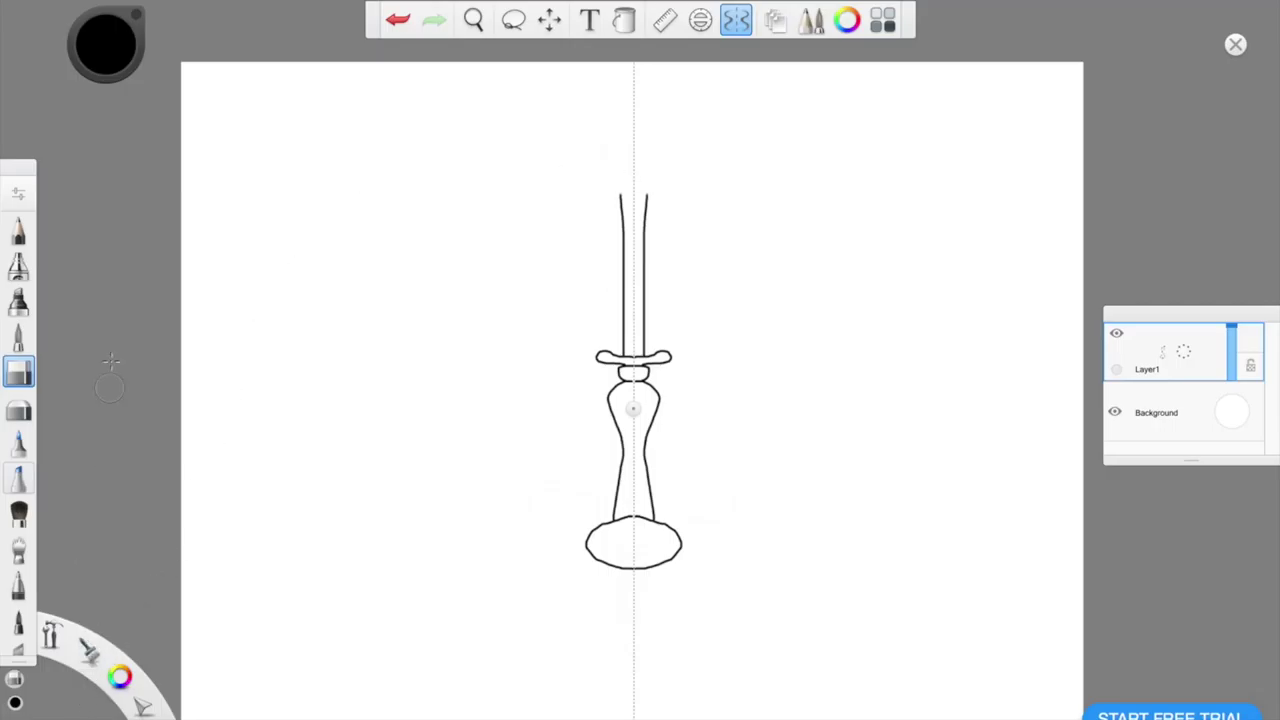
# Try two tip shapes with the Paintbrush, undo them and the straight blade, and redraw the blade tapering to a point
pyautogui.click(18, 337)
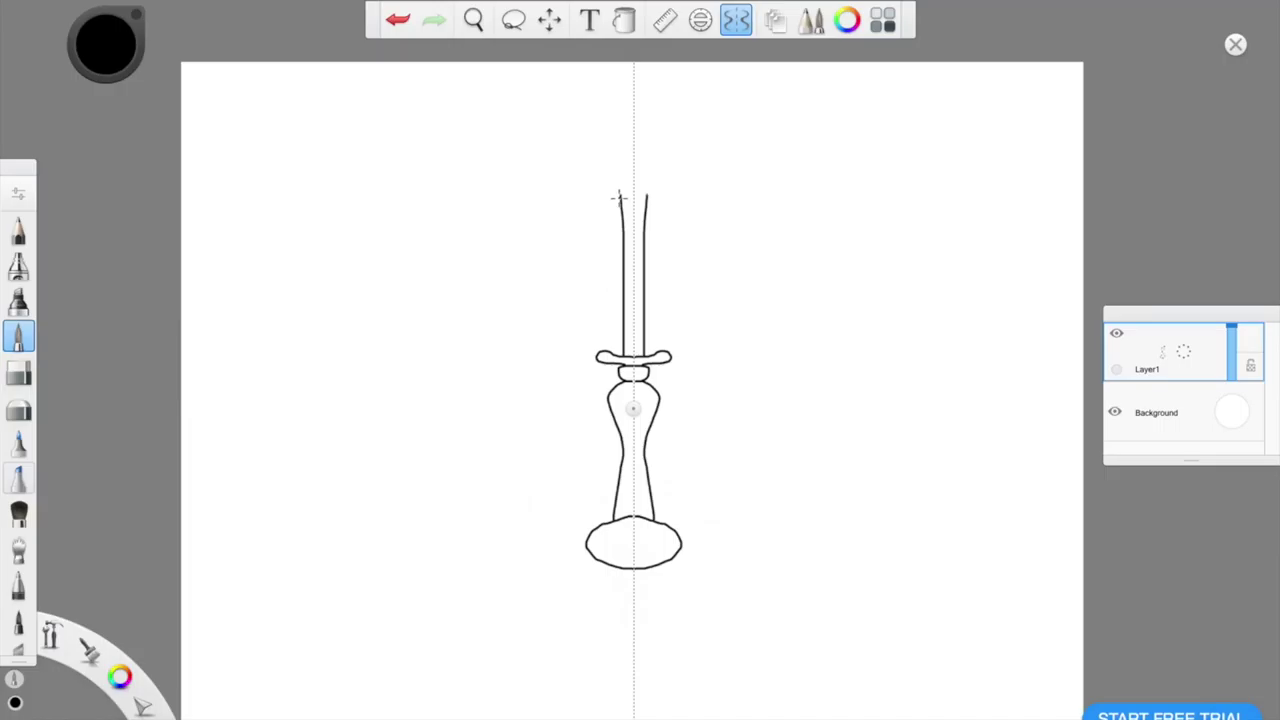
pyautogui.moveTo(617, 194); pyautogui.dragTo(633, 160)
pyautogui.hotkey('ctrl', 'z')
pyautogui.moveTo(621, 196); pyautogui.dragTo(600, 134)
pyautogui.hotkey('ctrl', 'z')
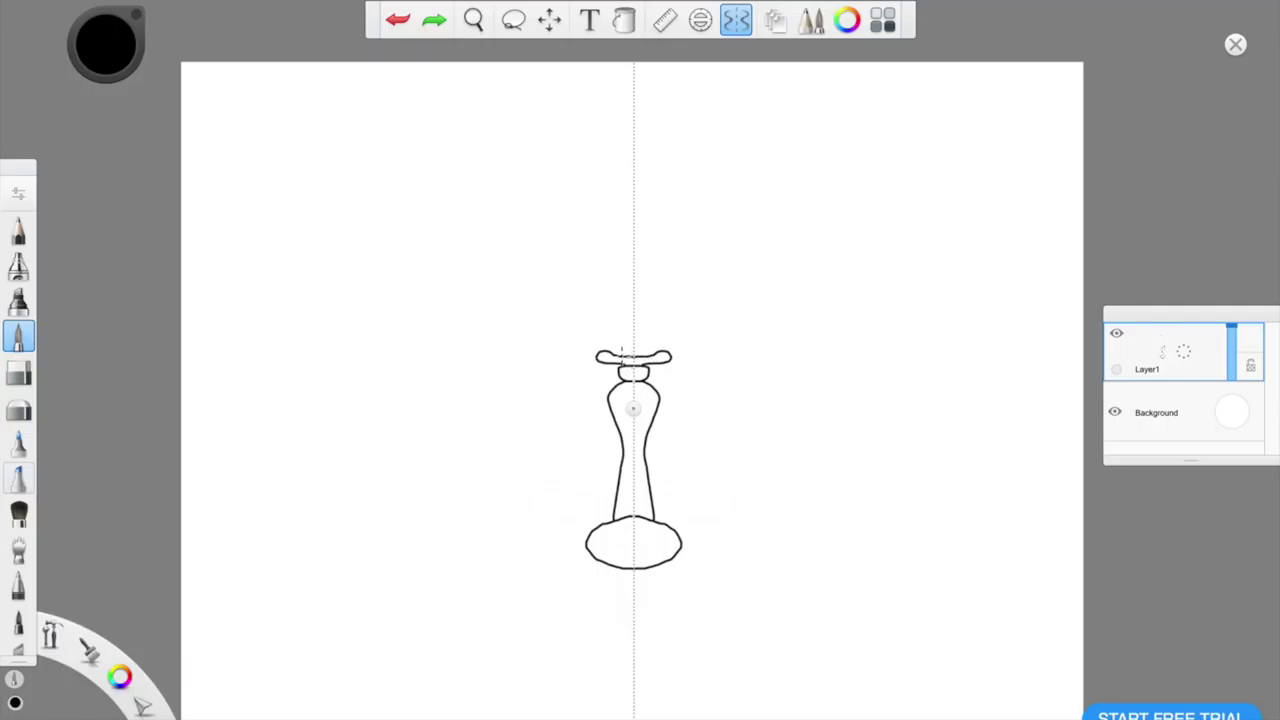
pyautogui.moveTo(622, 352); pyautogui.dragTo(627, 139)
# Handwrite "Left" and "Right" on the matching sides of the sword and underline each word with a curved stroke
pyautogui.moveTo(336, 141)
pyautogui.mouseDown()
pyautogui.moveTo(333, 165)
pyautogui.moveTo(382, 133)
pyautogui.moveTo(389, 169)
pyautogui.moveTo(488, 170)
pyautogui.mouseUp()
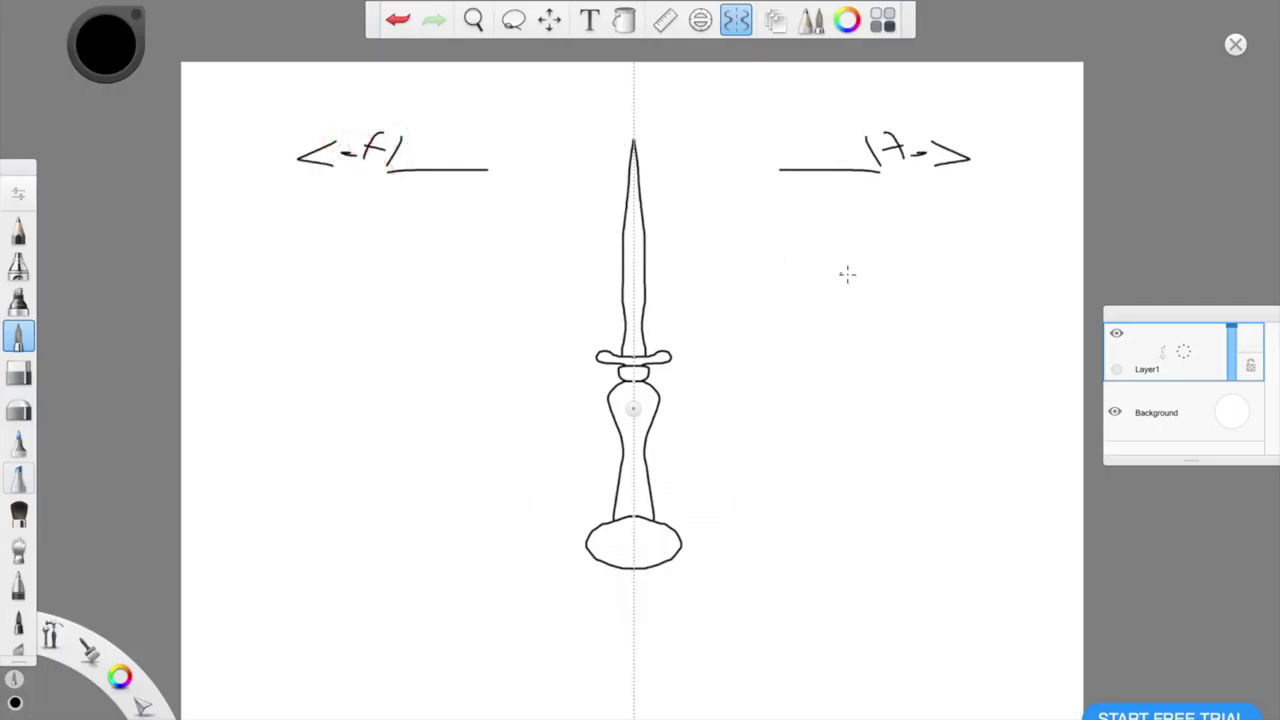
pyautogui.moveTo(828, 267)
pyautogui.mouseDown()
pyautogui.moveTo(826, 251)
pyautogui.moveTo(868, 292)
pyautogui.moveTo(962, 284)
pyautogui.moveTo(1003, 308)
pyautogui.moveTo(972, 277)
pyautogui.mouseUp()
pyautogui.click(860, 254)
pyautogui.moveTo(294, 158); pyautogui.dragTo(475, 200)
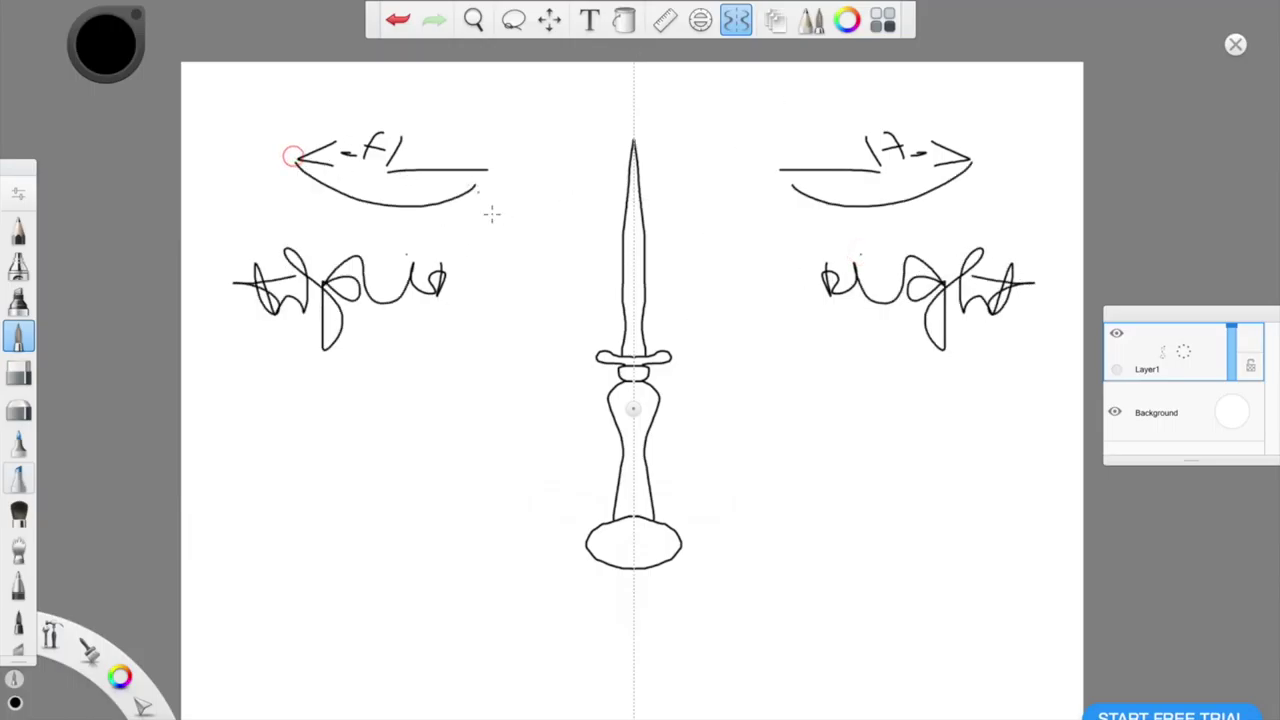
pyautogui.moveTo(835, 320); pyautogui.dragTo(998, 310)
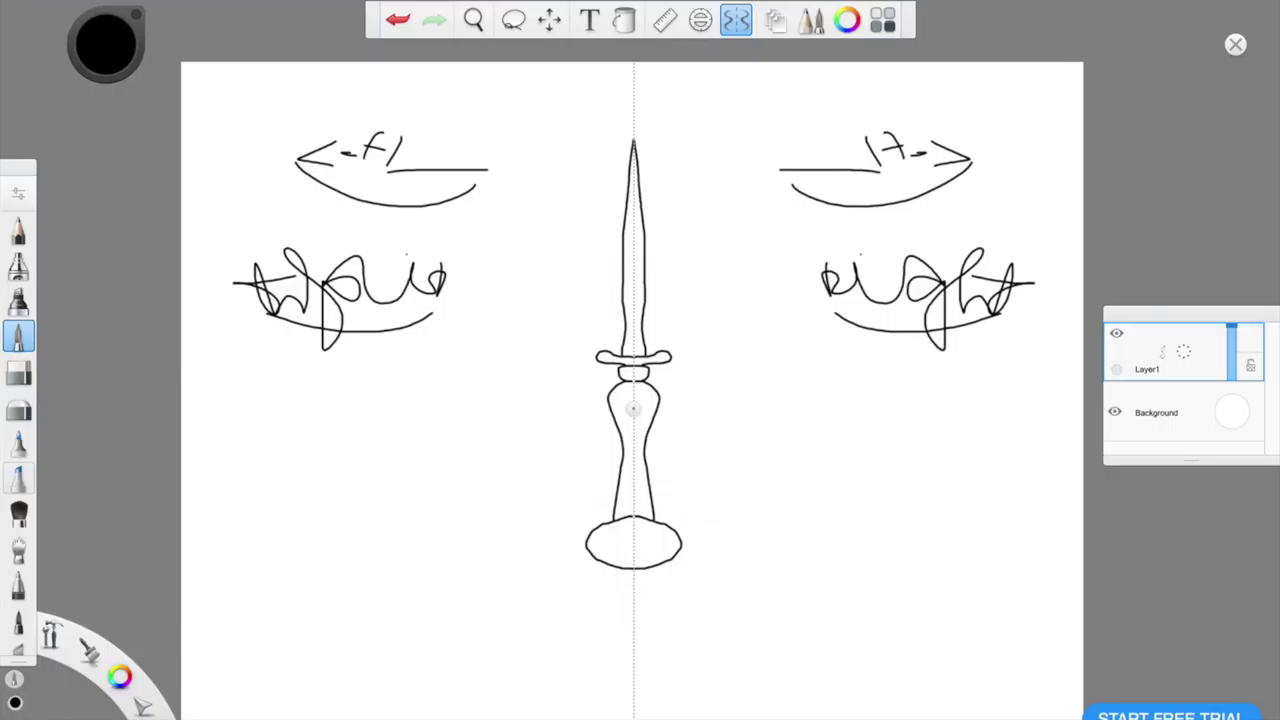
# Undo the handwritten side labels and their underlines, keeping the sword with its pointed blade
pyautogui.hotkey('ctrl', 'z')
pyautogui.hotkey('ctrl', 'z')
pyautogui.hotkey('ctrl', 'z')
pyautogui.hotkey('ctrl', 'z')
pyautogui.hotkey('ctrl', 'z')
pyautogui.hotkey('ctrl', 'z')
pyautogui.hotkey('ctrl', 'z')
pyautogui.hotkey('ctrl', 'z')
pyautogui.hotkey('ctrl', 'z')
pyautogui.hotkey('ctrl', 'z')
pyautogui.hotkey('ctrl', 'z')
pyautogui.hotkey('ctrl', 'z')
pyautogui.hotkey('ctrl', 'z')
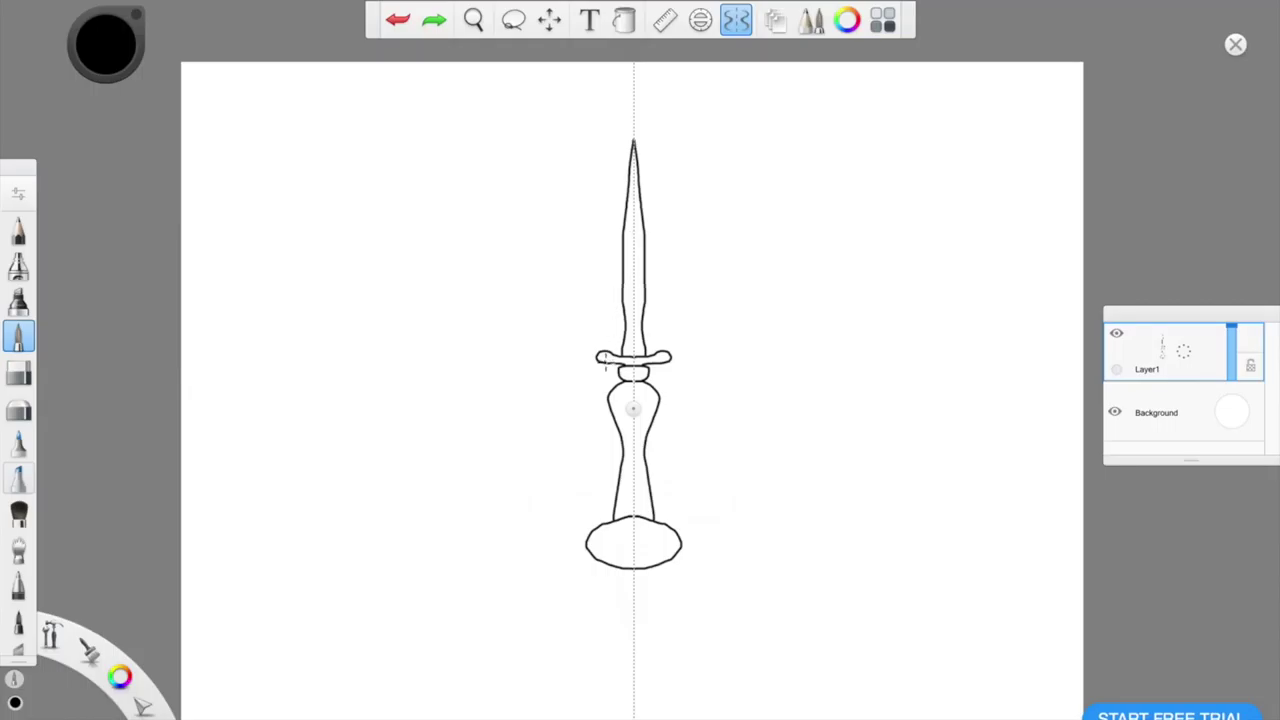
# Draw a mirrored decorative engraving along the blade's centre line from the tip down to the crossguard
pyautogui.click(632, 141)
pyautogui.moveTo(632, 185); pyautogui.dragTo(634, 360)
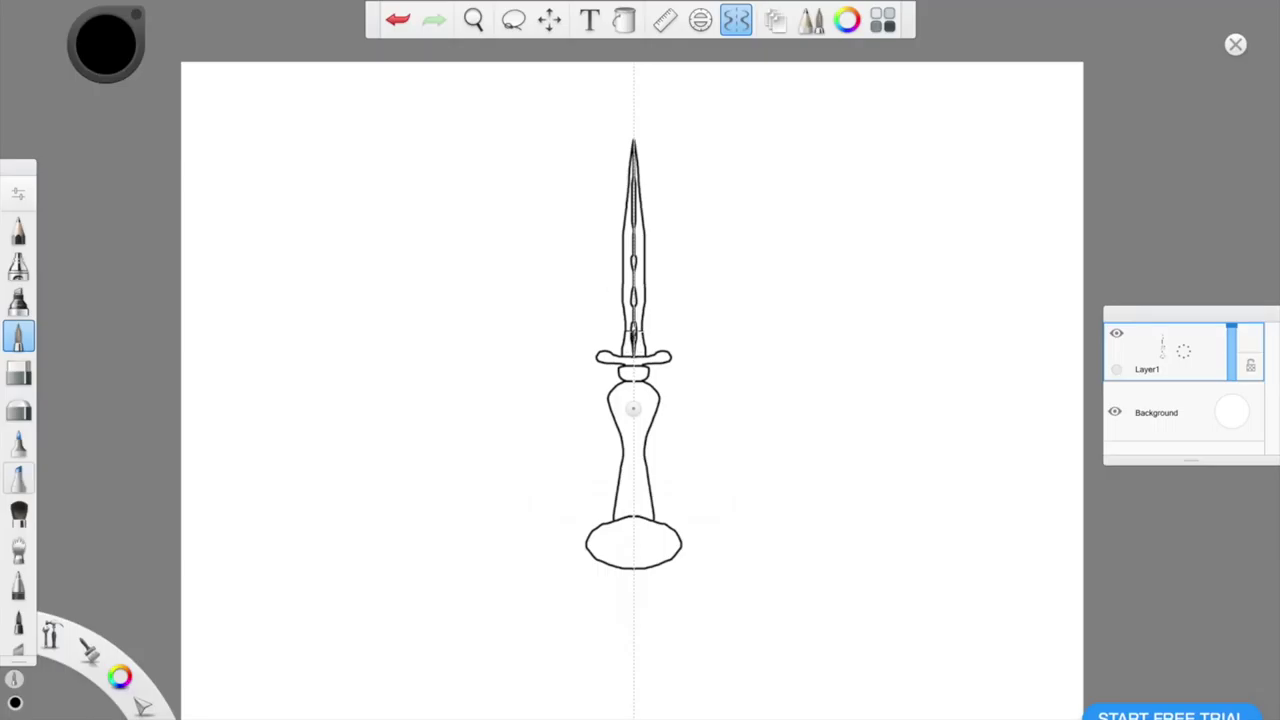
pyautogui.moveTo(634, 318); pyautogui.dragTo(640, 232)
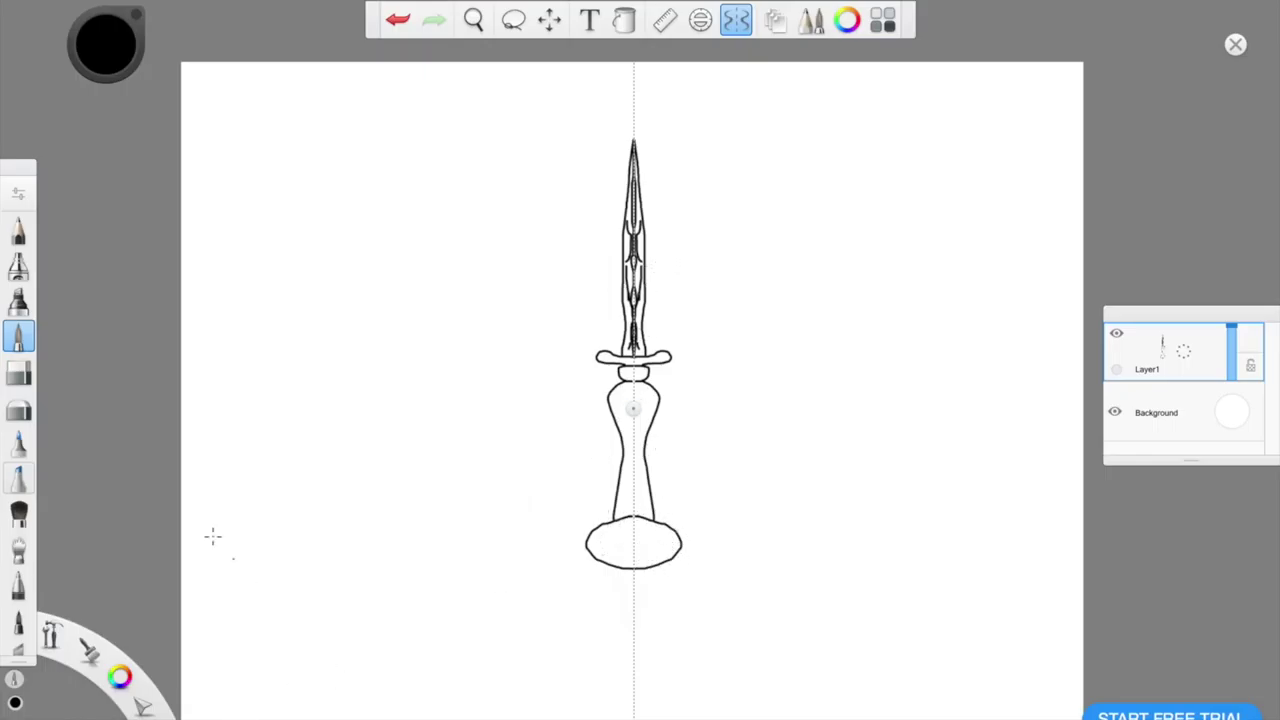
# Erase the oval pommel and redraw it with the Paintbrush as a rounded block at the base of the grip
pyautogui.click(18, 372)
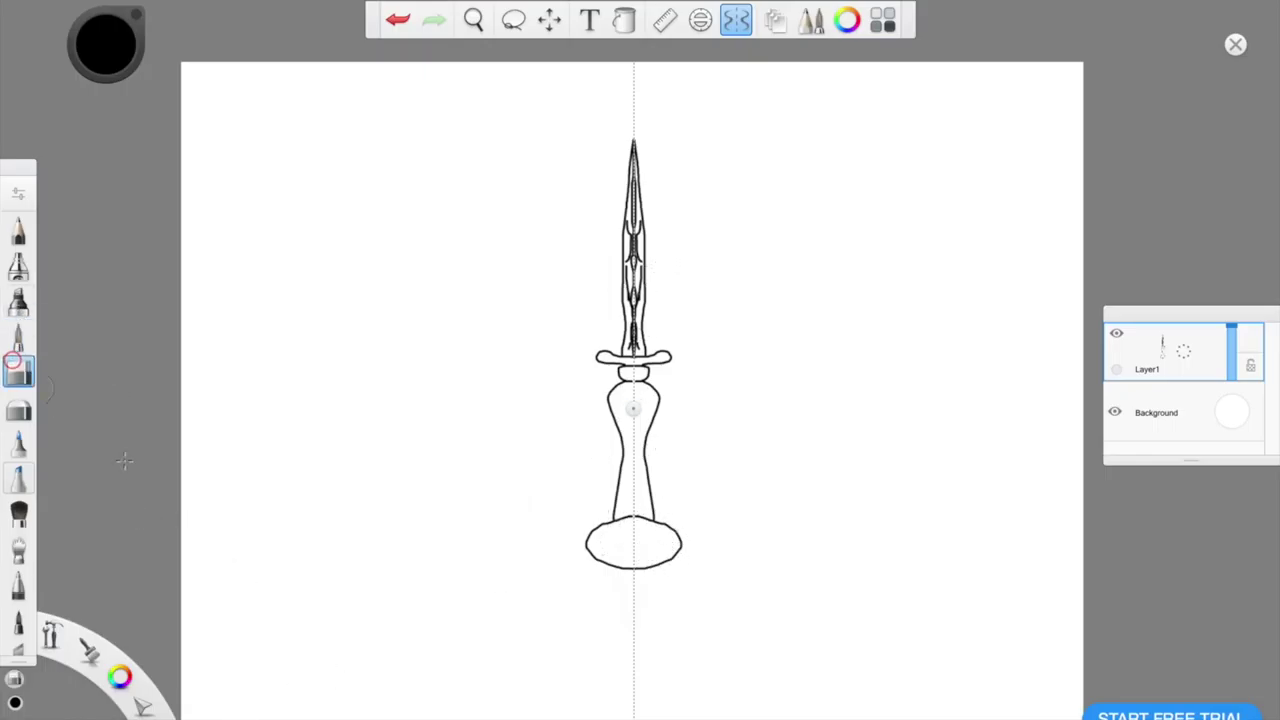
pyautogui.moveTo(543, 543)
pyautogui.mouseDown()
pyautogui.moveTo(603, 531)
pyautogui.moveTo(669, 562)
pyautogui.mouseUp()
pyautogui.moveTo(591, 553)
pyautogui.mouseDown()
pyautogui.moveTo(603, 534)
pyautogui.moveTo(667, 535)
pyautogui.moveTo(631, 523)
pyautogui.mouseUp()
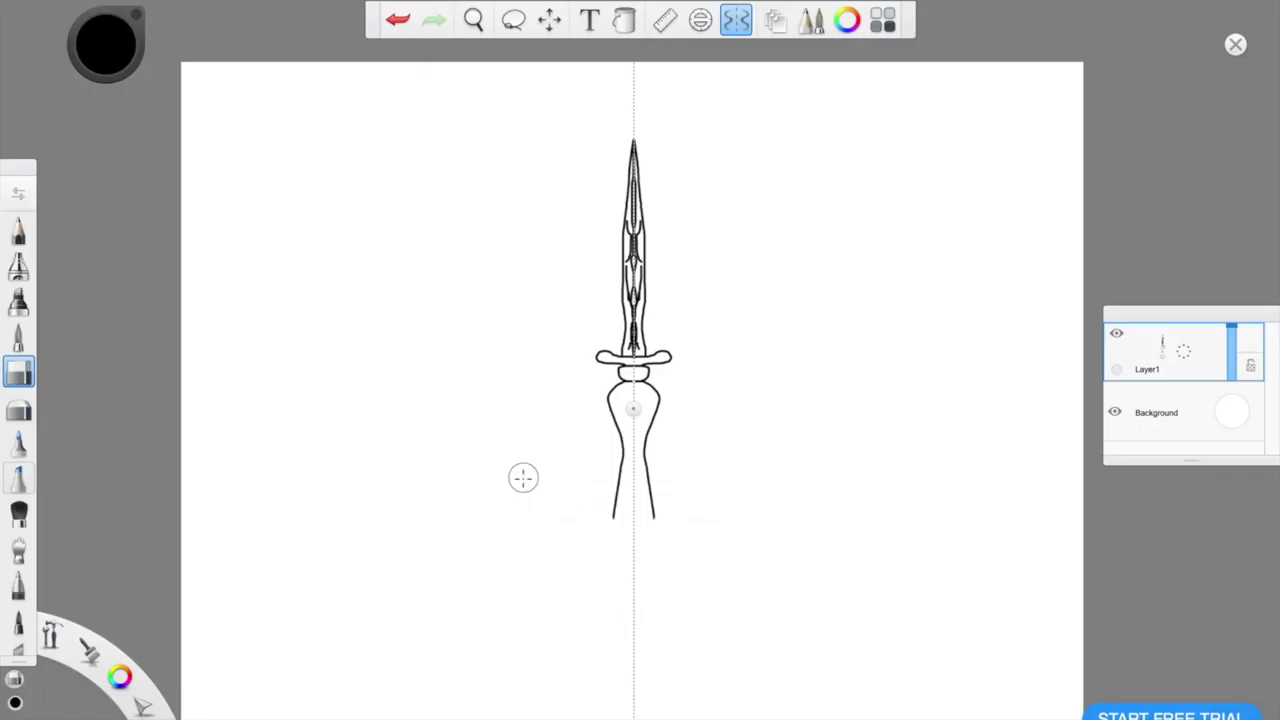
pyautogui.click(18, 338)
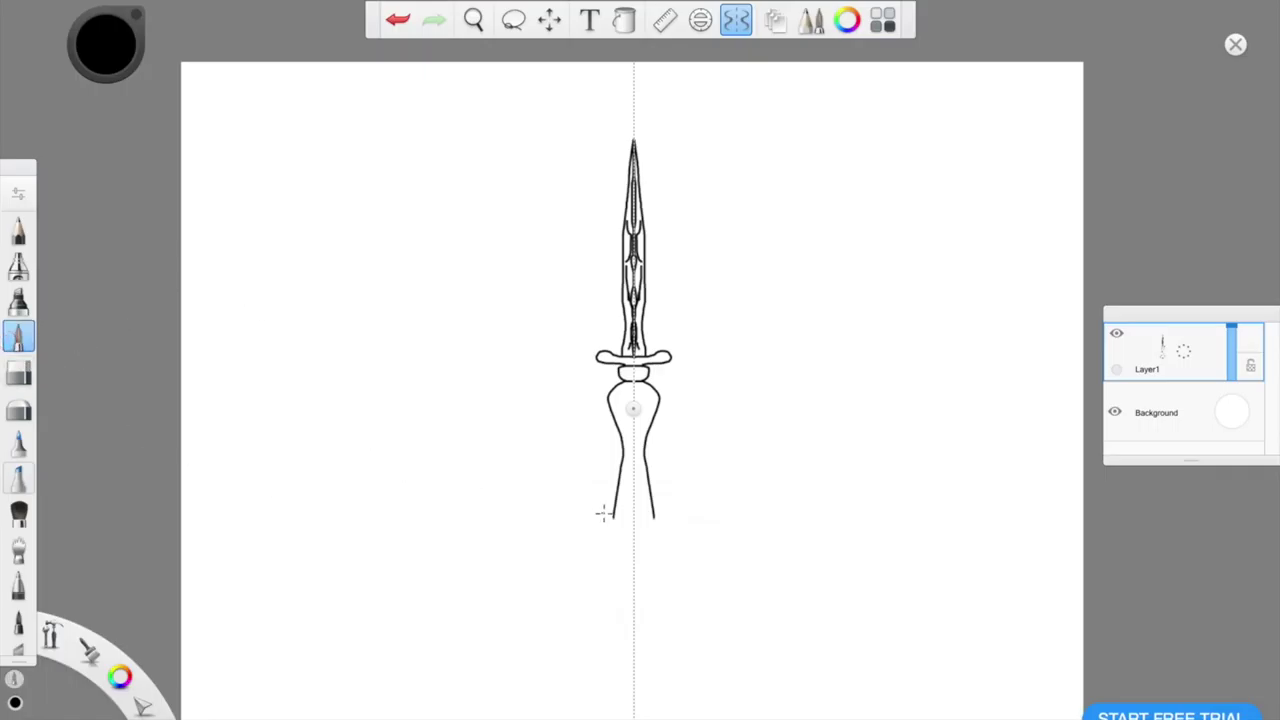
pyautogui.moveTo(612, 516)
pyautogui.mouseDown()
pyautogui.moveTo(669, 531)
pyautogui.moveTo(656, 557)
pyautogui.mouseUp()
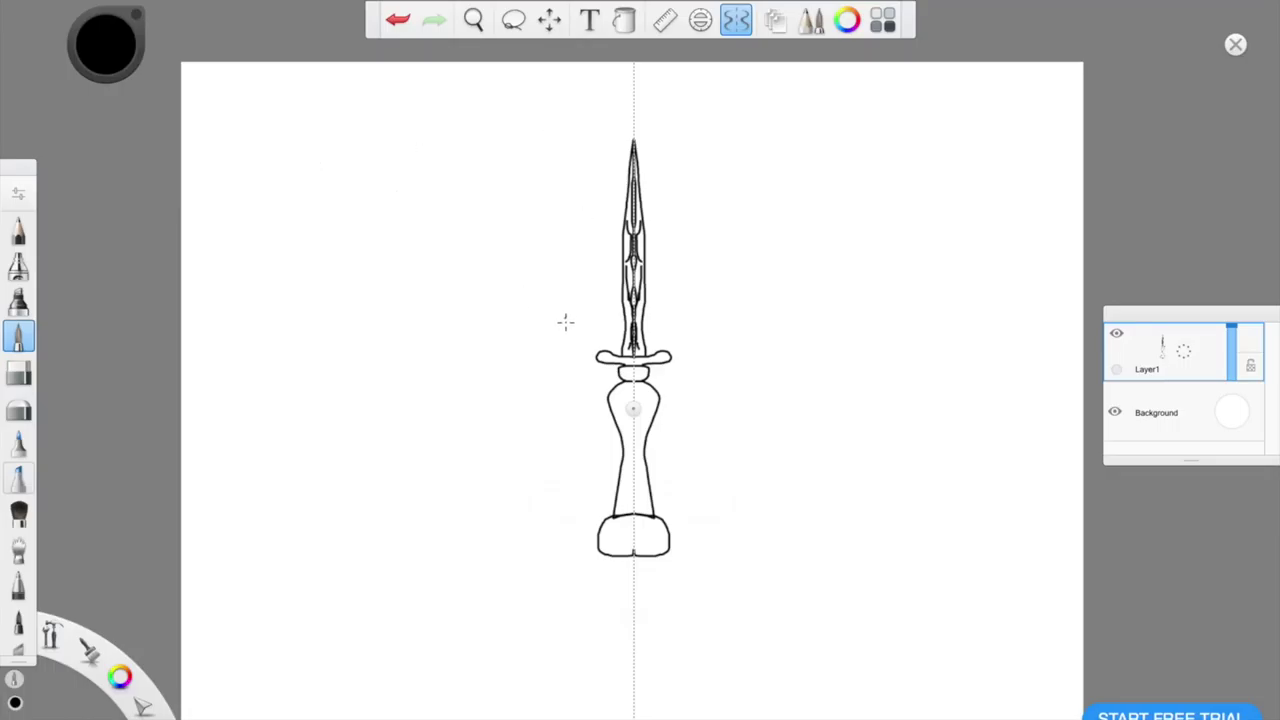
# Try a large wavy outline around the whole sword, and undo a stray mark and the outline's lower closing stroke
pyautogui.moveTo(553, 344); pyautogui.dragTo(549, 345)
pyautogui.hotkey('ctrl', 'z')
pyautogui.moveTo(580, 531)
pyautogui.mouseDown()
pyautogui.moveTo(595, 497)
pyautogui.moveTo(553, 350)
pyautogui.moveTo(581, 178)
pyautogui.moveTo(634, 117)
pyautogui.mouseUp()
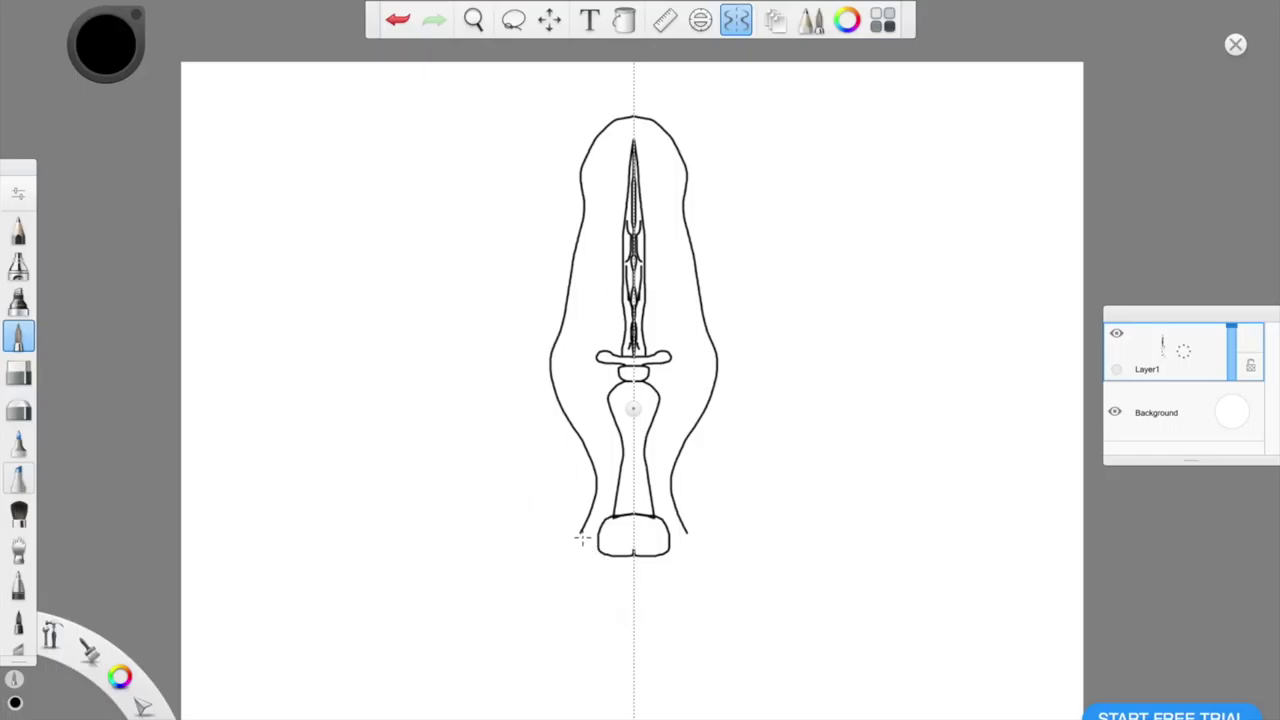
pyautogui.moveTo(580, 529)
pyautogui.mouseDown()
pyautogui.moveTo(568, 583)
pyautogui.moveTo(636, 588)
pyautogui.mouseUp()
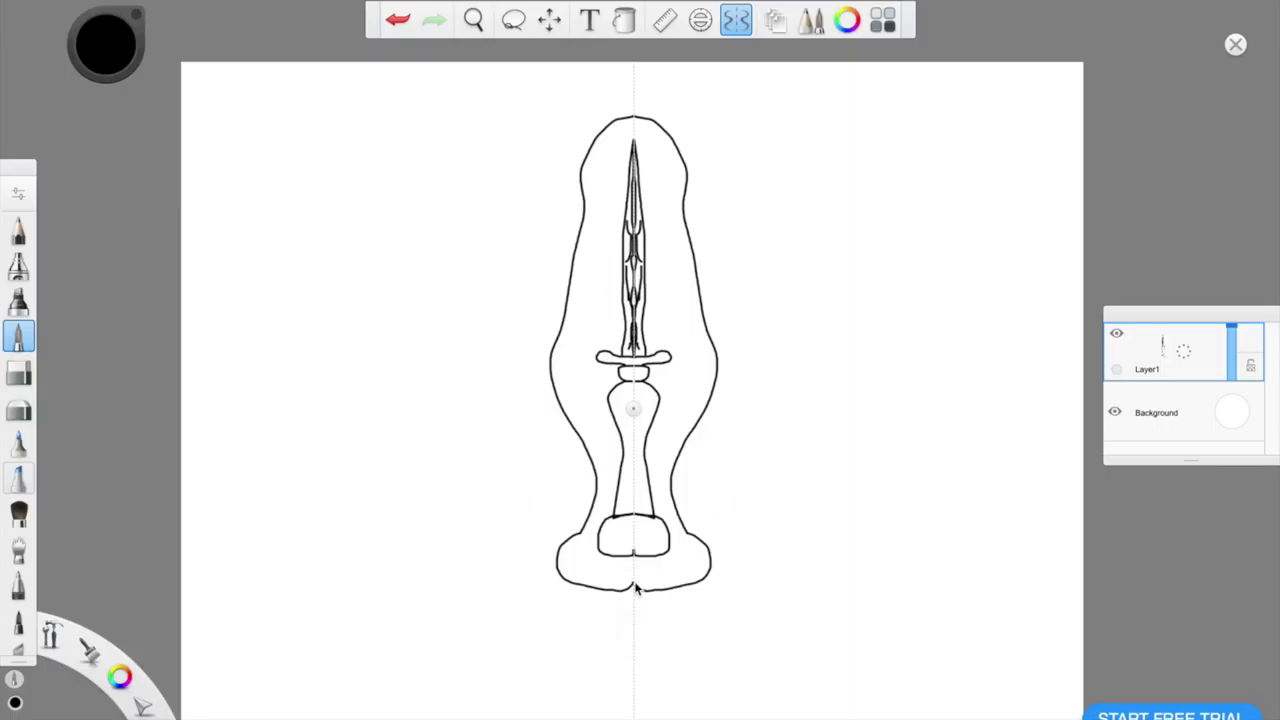
pyautogui.hotkey('ctrl', 'z')
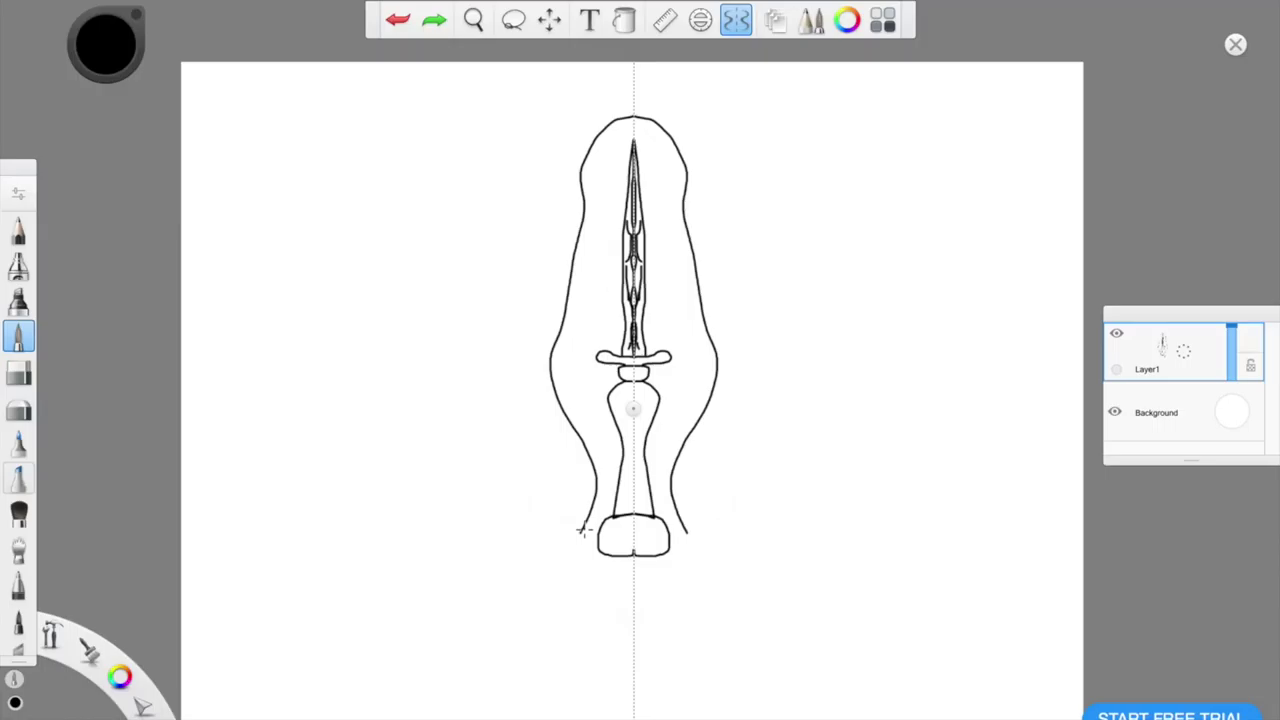
# Scribble mirrored looping strokes over the whole canvas and undo them together with the wavy outline
pyautogui.moveTo(580, 533)
pyautogui.mouseDown()
pyautogui.moveTo(583, 575)
pyautogui.moveTo(634, 578)
pyautogui.moveTo(635, 628)
pyautogui.moveTo(608, 641)
pyautogui.moveTo(607, 666)
pyautogui.moveTo(640, 680)
pyautogui.moveTo(621, 714)
pyautogui.moveTo(557, 702)
pyautogui.moveTo(649, 697)
pyautogui.moveTo(572, 605)
pyautogui.moveTo(627, 568)
pyautogui.moveTo(645, 655)
pyautogui.moveTo(577, 537)
pyautogui.moveTo(617, 640)
pyautogui.moveTo(442, 395)
pyautogui.moveTo(487, 543)
pyautogui.moveTo(317, 248)
pyautogui.moveTo(525, 370)
pyautogui.moveTo(609, 340)
pyautogui.moveTo(628, 226)
pyautogui.moveTo(764, 412)
pyautogui.moveTo(487, 78)
pyautogui.mouseUp()
pyautogui.moveTo(564, 83)
pyautogui.mouseDown()
pyautogui.moveTo(537, 545)
pyautogui.moveTo(620, 512)
pyautogui.moveTo(297, 404)
pyautogui.moveTo(232, 329)
pyautogui.moveTo(310, 610)
pyautogui.moveTo(390, 405)
pyautogui.moveTo(568, 488)
pyautogui.moveTo(442, 380)
pyautogui.moveTo(249, 662)
pyautogui.moveTo(180, 697)
pyautogui.mouseUp()
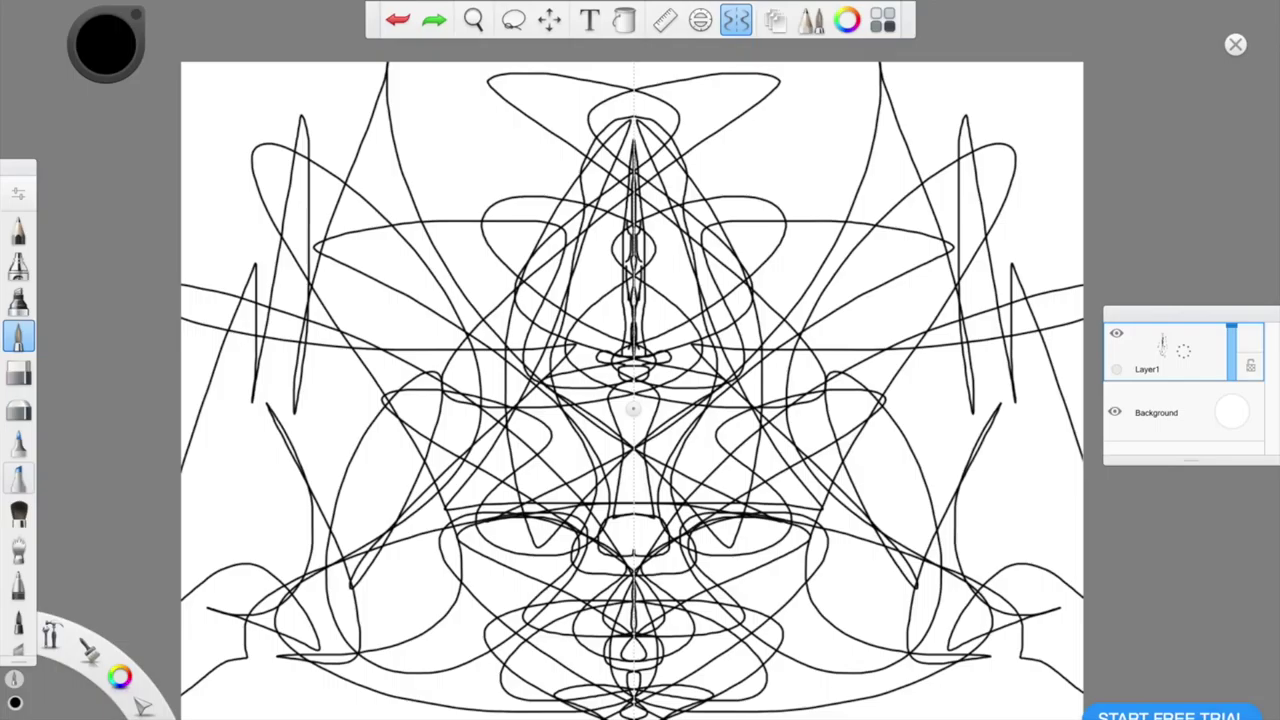
pyautogui.press('super+z')
pyautogui.hotkey('ctrl', 'z')
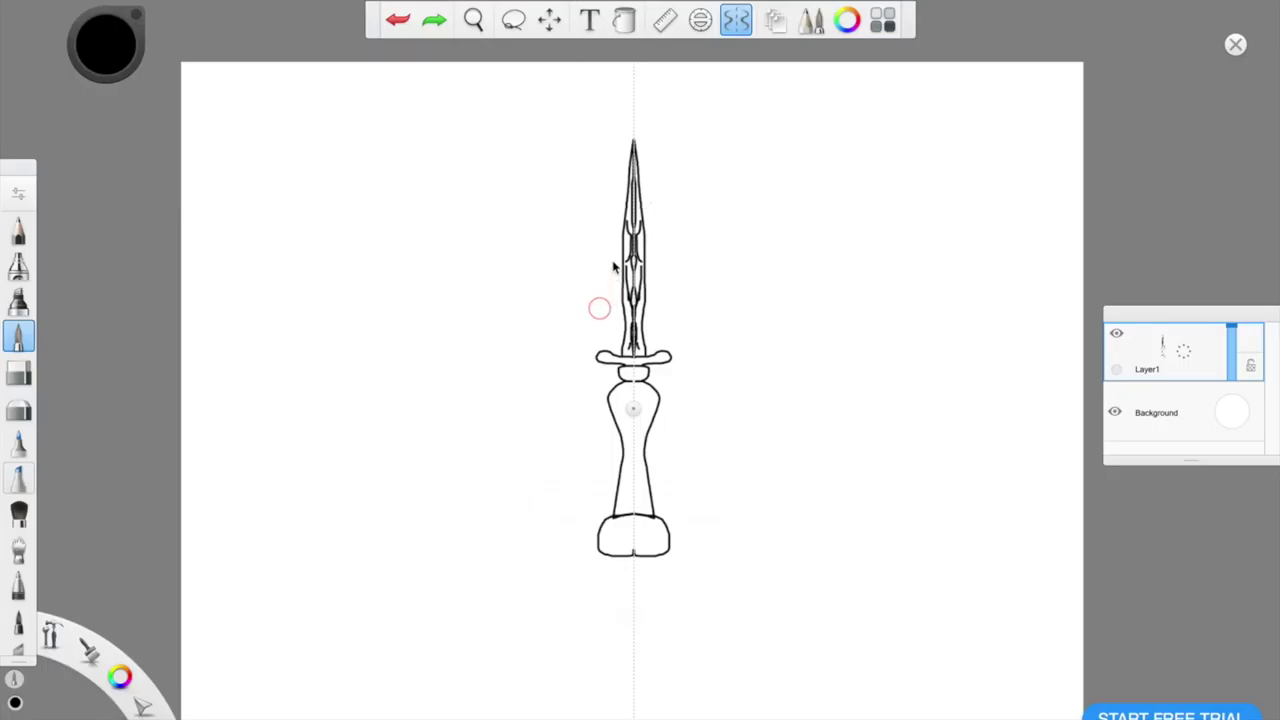
# Try a pointed outline around the blade with a continuation down around the hilt, and undo the continuation
pyautogui.moveTo(586, 296)
pyautogui.mouseDown()
pyautogui.moveTo(598, 141)
pyautogui.moveTo(634, 106)
pyautogui.mouseUp()
pyautogui.moveTo(587, 281)
pyautogui.mouseDown()
pyautogui.moveTo(597, 320)
pyautogui.moveTo(548, 316)
pyautogui.moveTo(532, 358)
pyautogui.moveTo(574, 415)
pyautogui.moveTo(588, 486)
pyautogui.moveTo(571, 545)
pyautogui.moveTo(592, 572)
pyautogui.moveTo(628, 569)
pyautogui.mouseUp()
pyautogui.press('super+z')
pyautogui.press('super+z')
# Bring up the quick commands and locate the Save command
pyautogui.moveTo(156, 714); pyautogui.dragTo(169, 700)
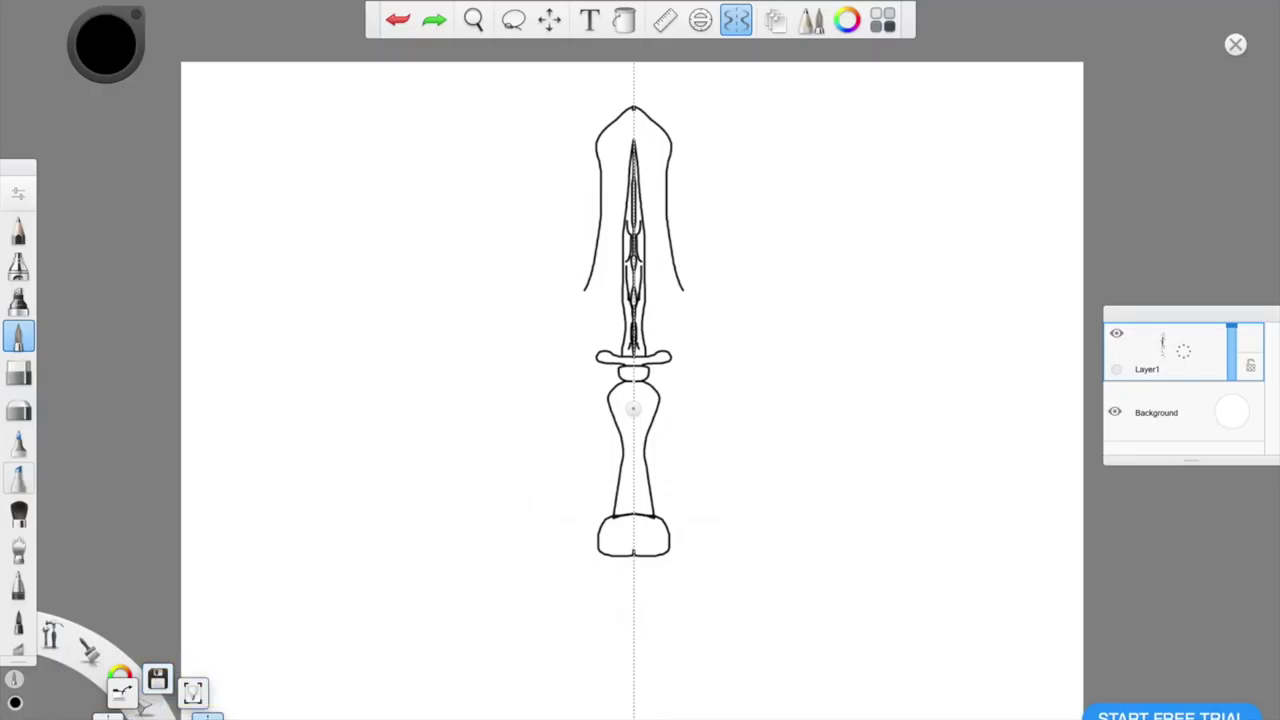
pyautogui.moveTo(148, 700)
pyautogui.mouseDown()
pyautogui.moveTo(190, 697)
pyautogui.moveTo(158, 716)
pyautogui.mouseUp()
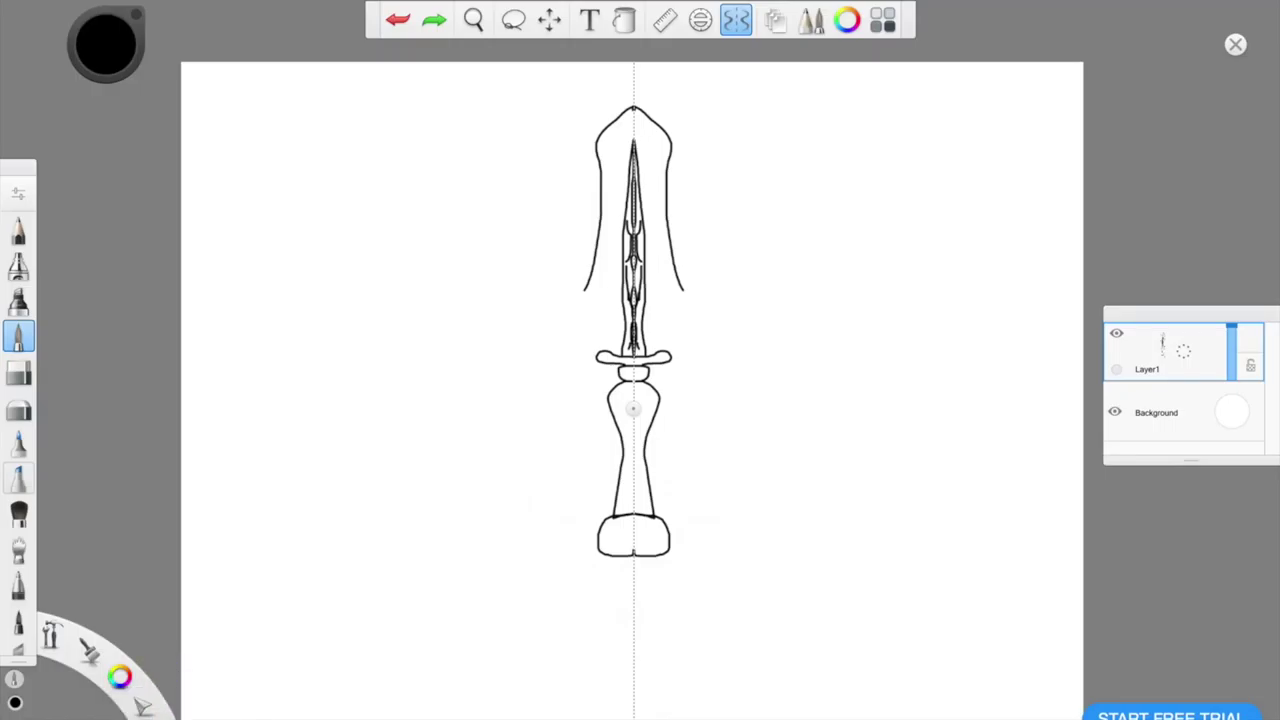
pyautogui.click(143, 706)
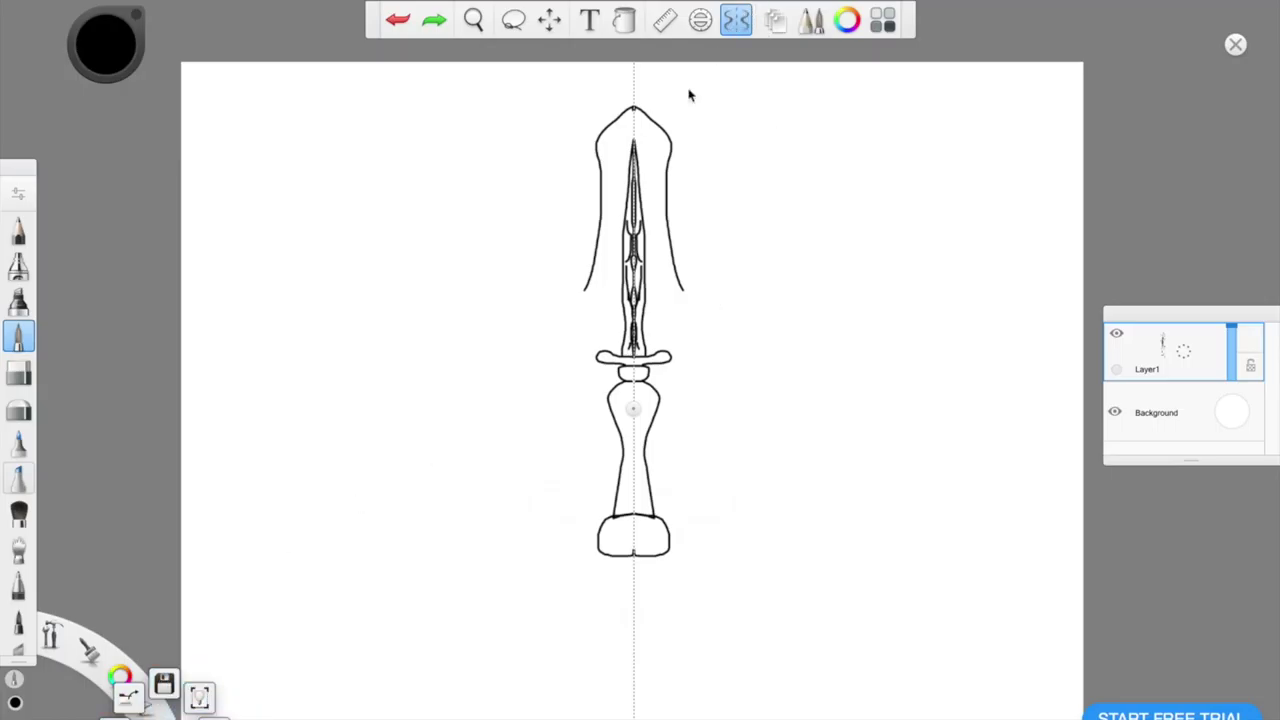
pyautogui.click(166, 685)
pyautogui.moveTo(158, 680)
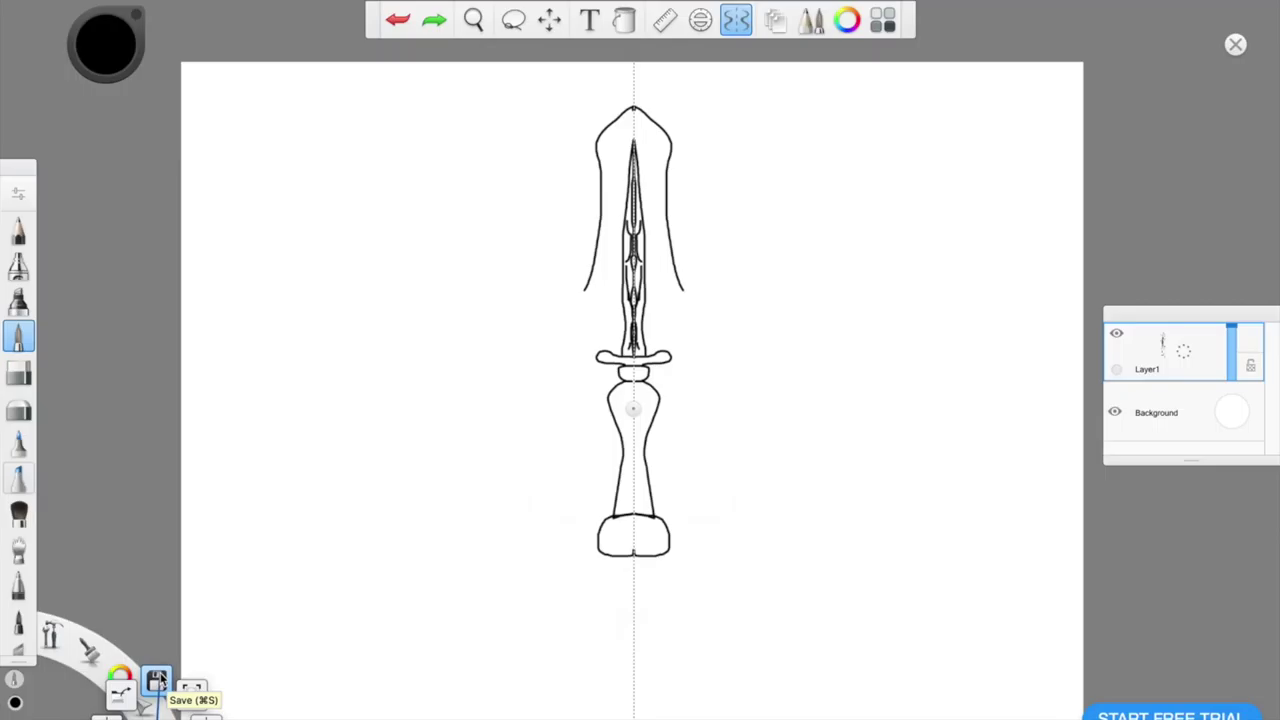
pyautogui.click(160, 676)
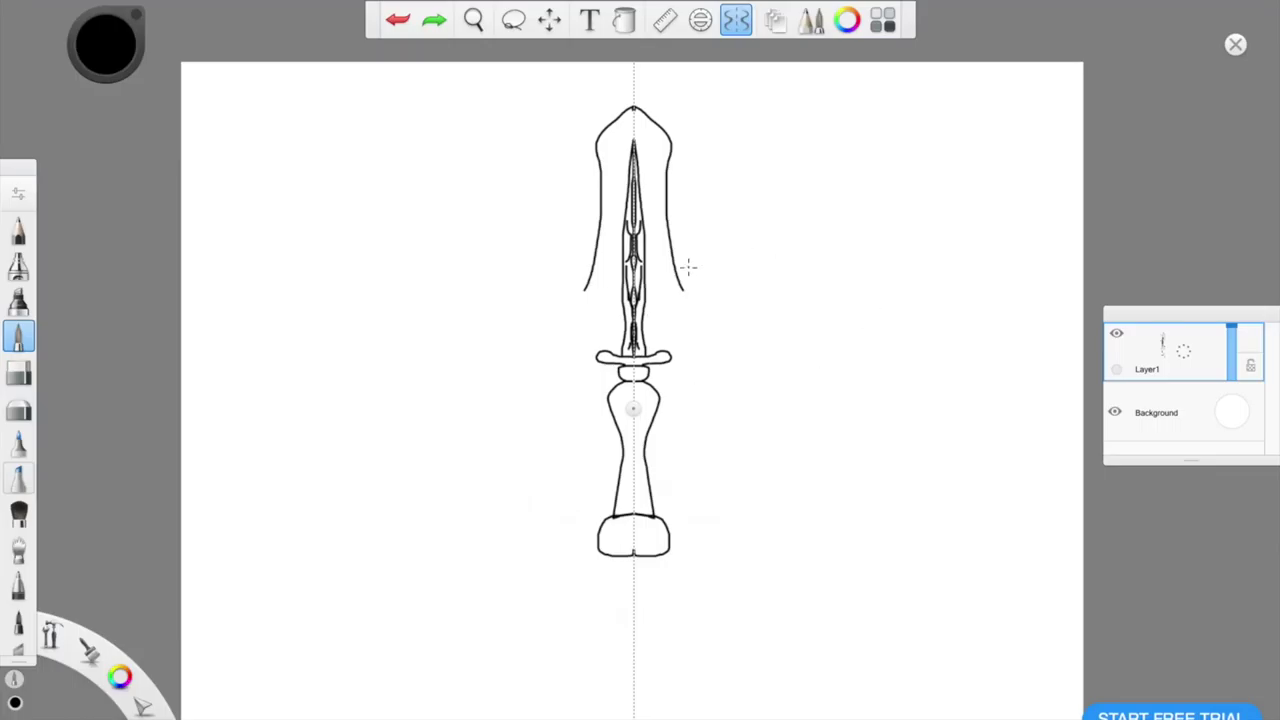
# Draw a stray stroke beside the sword and undo it along with the outline around the blade
pyautogui.moveTo(902, 146)
pyautogui.mouseDown()
pyautogui.moveTo(909, 180)
pyautogui.moveTo(826, 249)
pyautogui.mouseUp()
pyautogui.press('super+z')
pyautogui.press('super+z')
pyautogui.press('super+z')
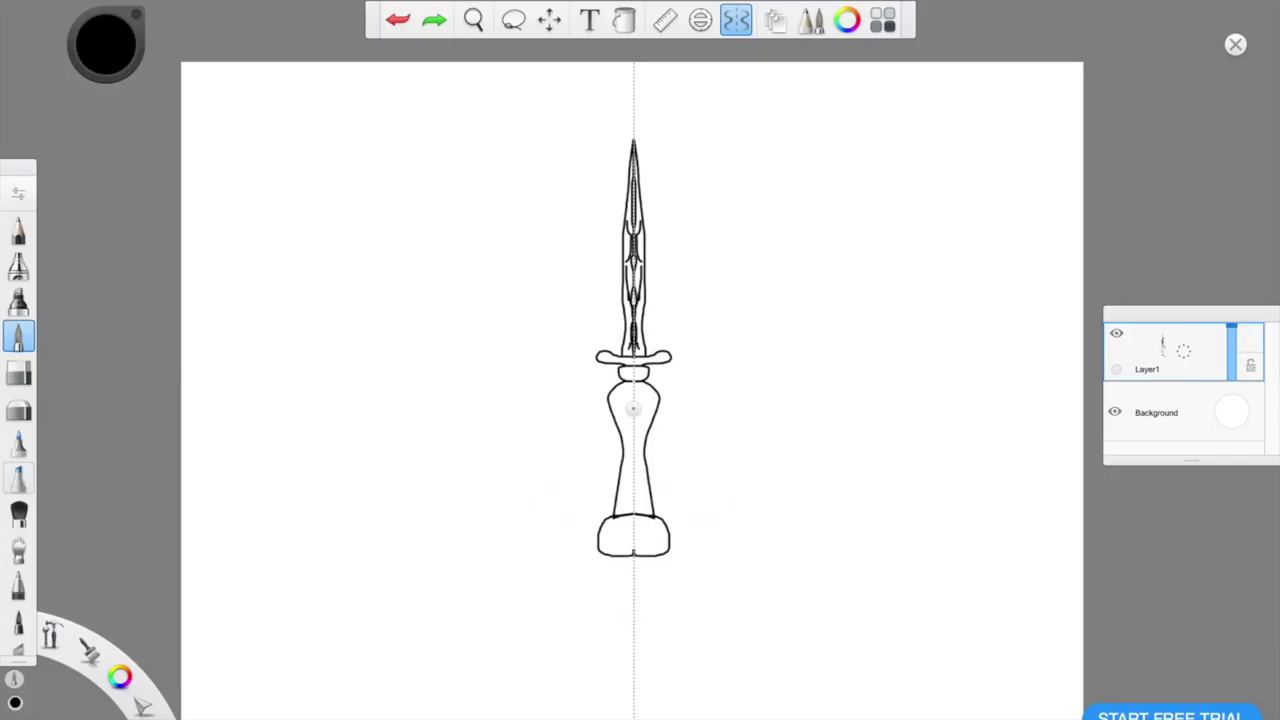
# Save the finished sword drawing
pyautogui.moveTo(145, 702)
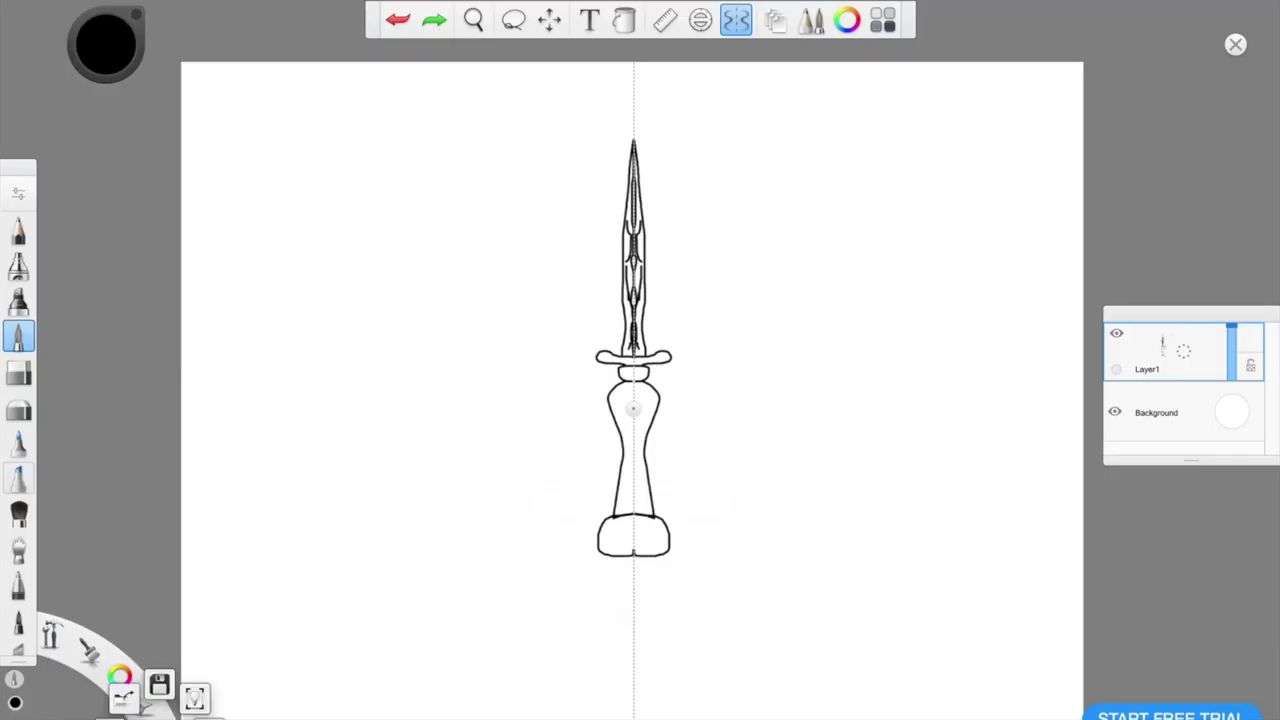
pyautogui.click(160, 686)
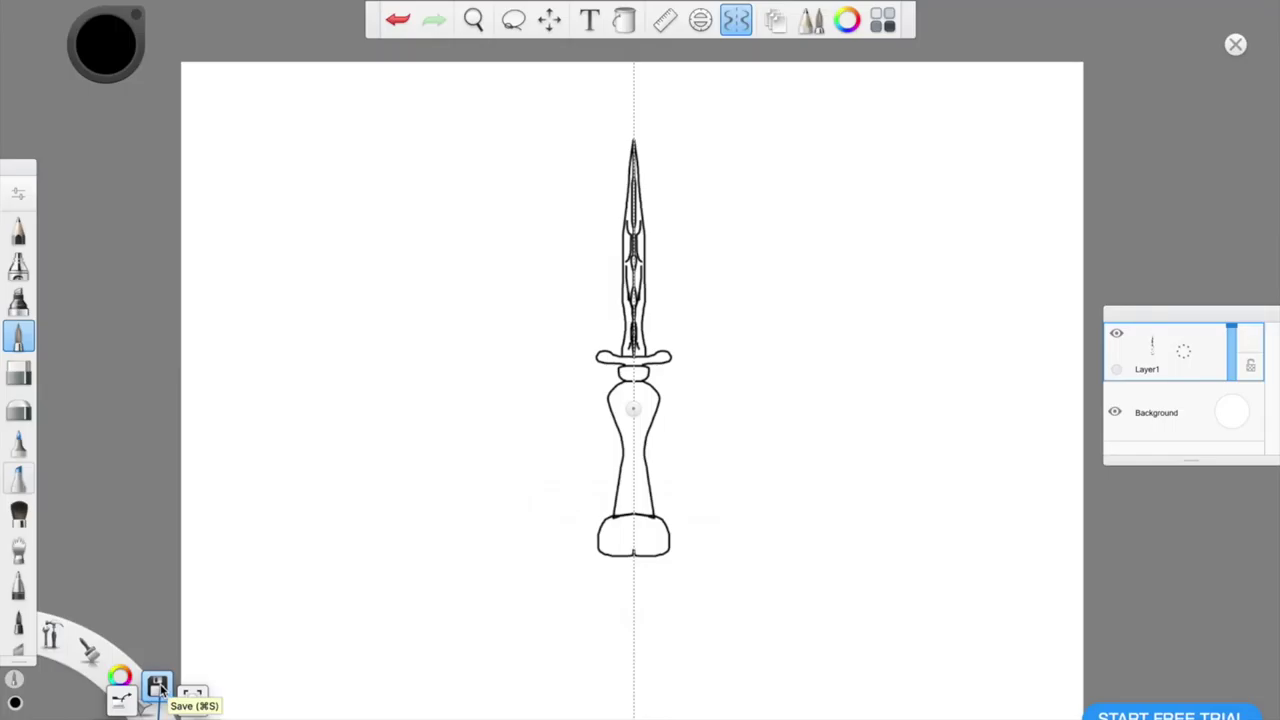
pyautogui.click(160, 688)
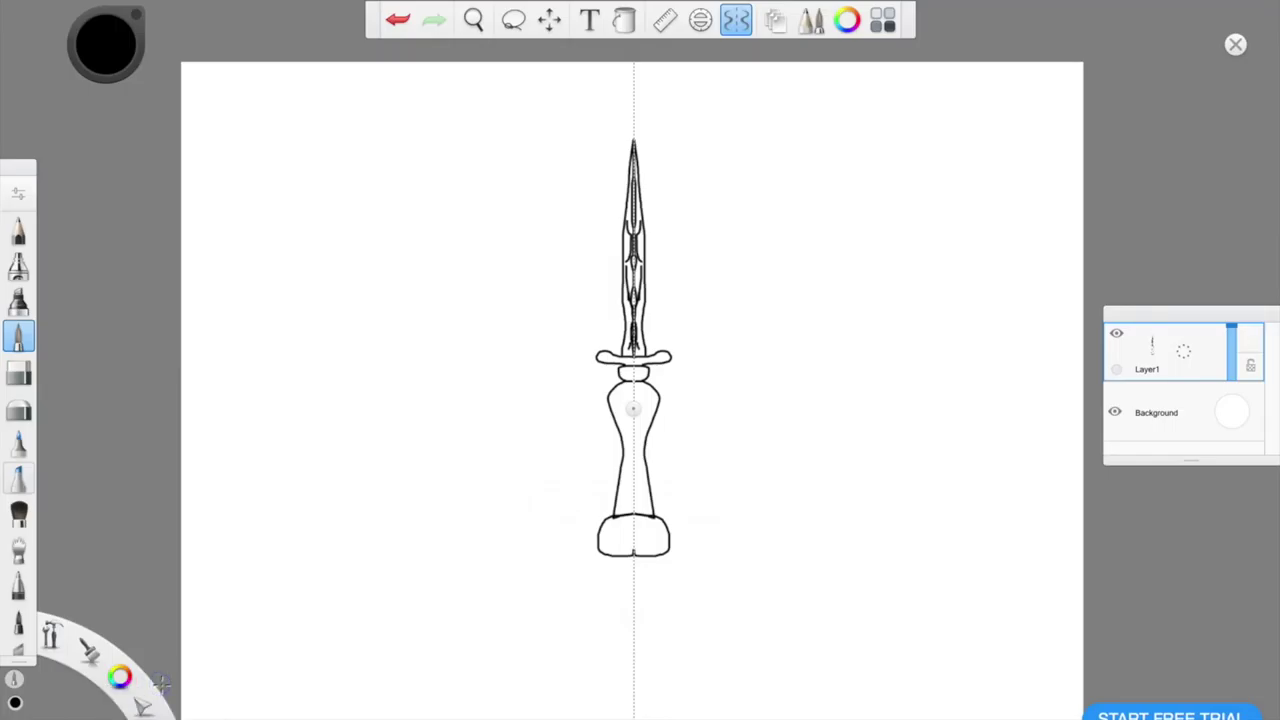
# Shorten the brush palette so it clears the quick-command wheel, and bring up the Save command
pyautogui.moveTo(165, 706); pyautogui.dragTo(164, 682)
pyautogui.moveTo(26, 657)
pyautogui.mouseDown()
pyautogui.moveTo(18, 578)
pyautogui.moveTo(20, 714)
pyautogui.moveTo(20, 534)
pyautogui.moveTo(20, 606)
pyautogui.mouseUp()
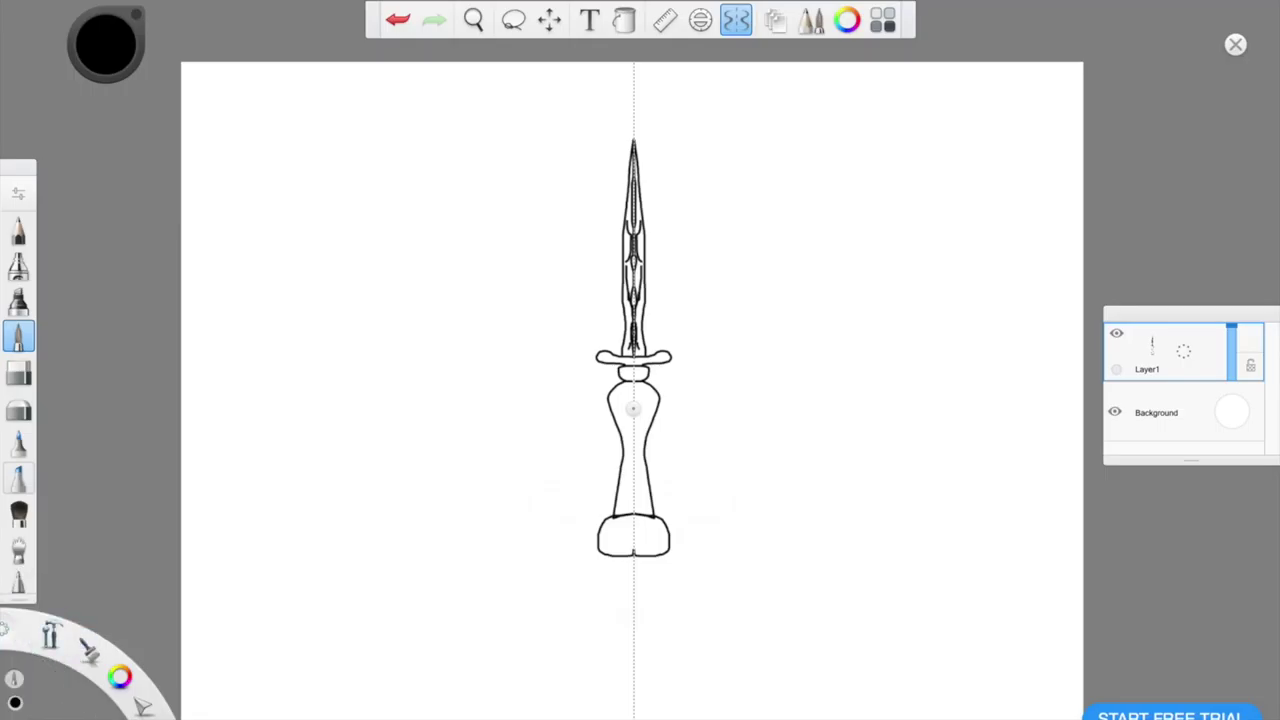
pyautogui.moveTo(171, 694)
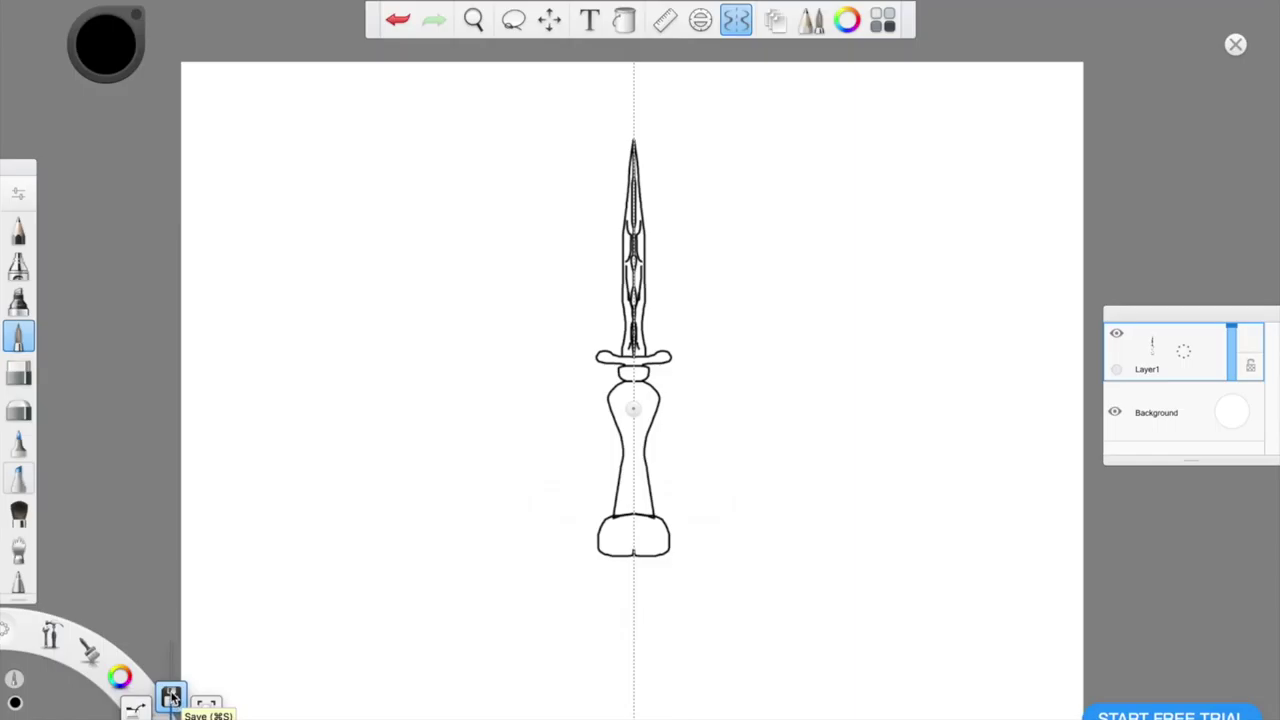
# Draw two wavy symmetrical outlines around the whole sword, and undo and redo them
pyautogui.moveTo(172, 694); pyautogui.dragTo(149, 657)
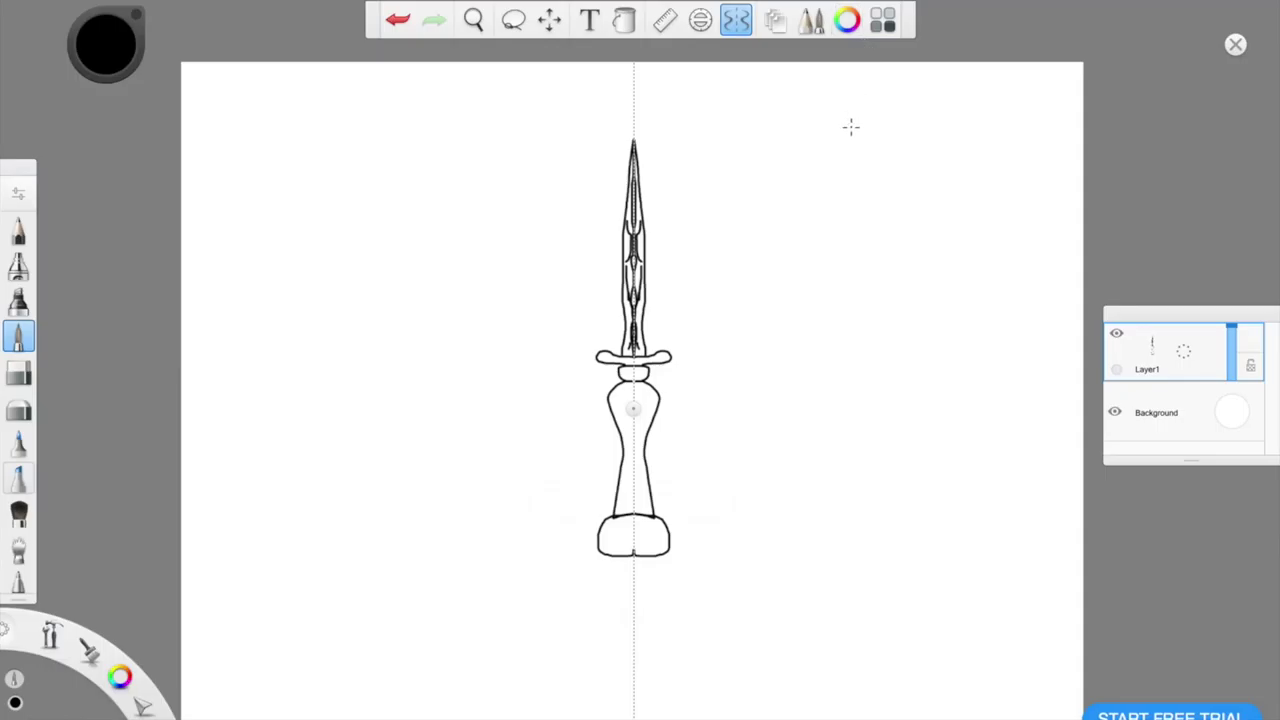
pyautogui.click(668, 333)
pyautogui.moveTo(668, 333)
pyautogui.mouseDown()
pyautogui.moveTo(681, 183)
pyautogui.moveTo(666, 116)
pyautogui.moveTo(629, 102)
pyautogui.moveTo(682, 116)
pyautogui.moveTo(722, 218)
pyautogui.moveTo(712, 318)
pyautogui.moveTo(732, 383)
pyautogui.moveTo(711, 583)
pyautogui.moveTo(677, 627)
pyautogui.moveTo(580, 602)
pyautogui.moveTo(572, 486)
pyautogui.moveTo(598, 338)
pyautogui.mouseUp()
pyautogui.press('super+z')
pyautogui.hotkey('ctrl', 'y')
pyautogui.hotkey('ctrl', 'z')
pyautogui.hotkey('ctrl', 'y')
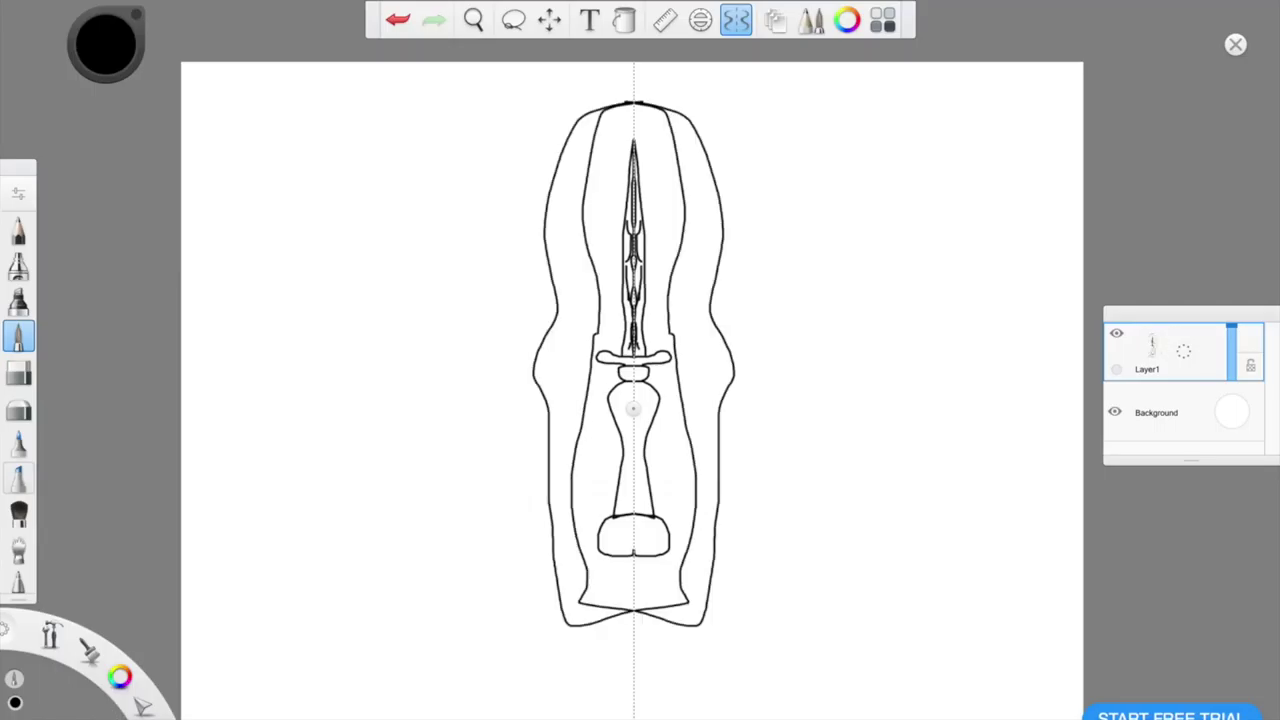
pyautogui.hotkey('ctrl', 'z')
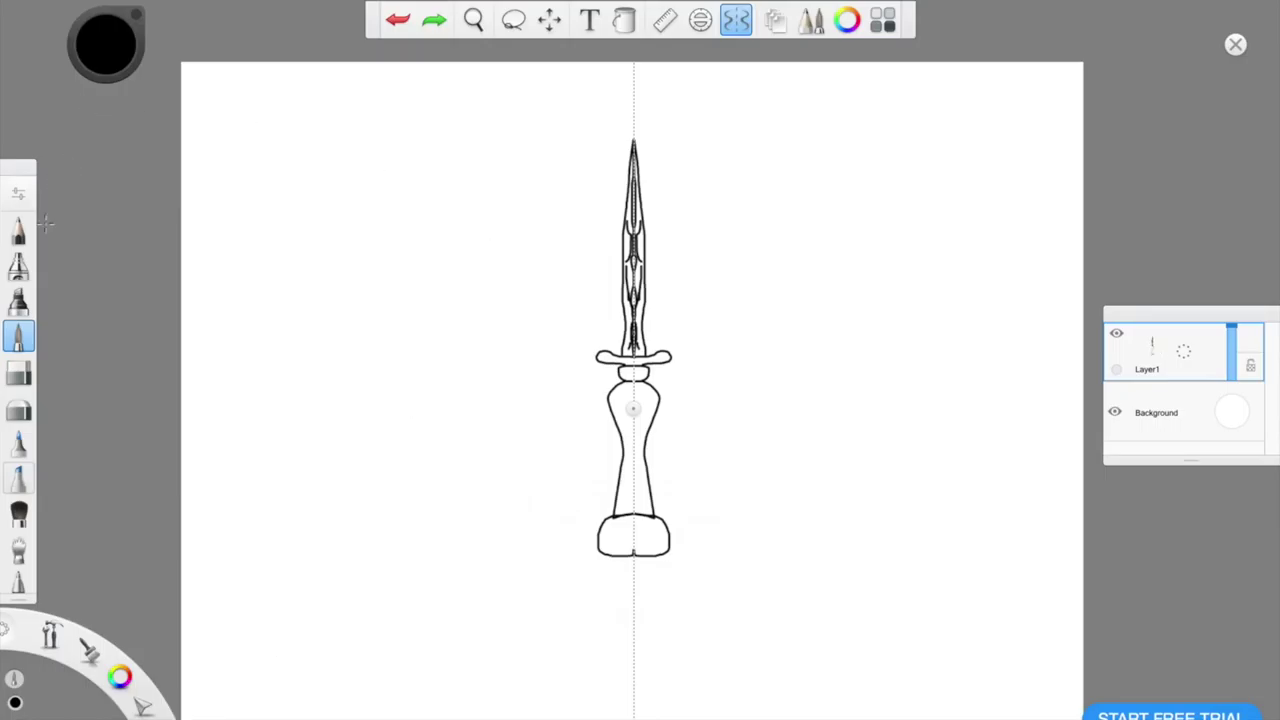
# Try to save the drawing to its existing file sword 1.tif in Pictures
pyautogui.moveTo(165, 718)
pyautogui.mouseDown()
pyautogui.moveTo(194, 600)
pyautogui.moveTo(177, 700)
pyautogui.mouseUp()
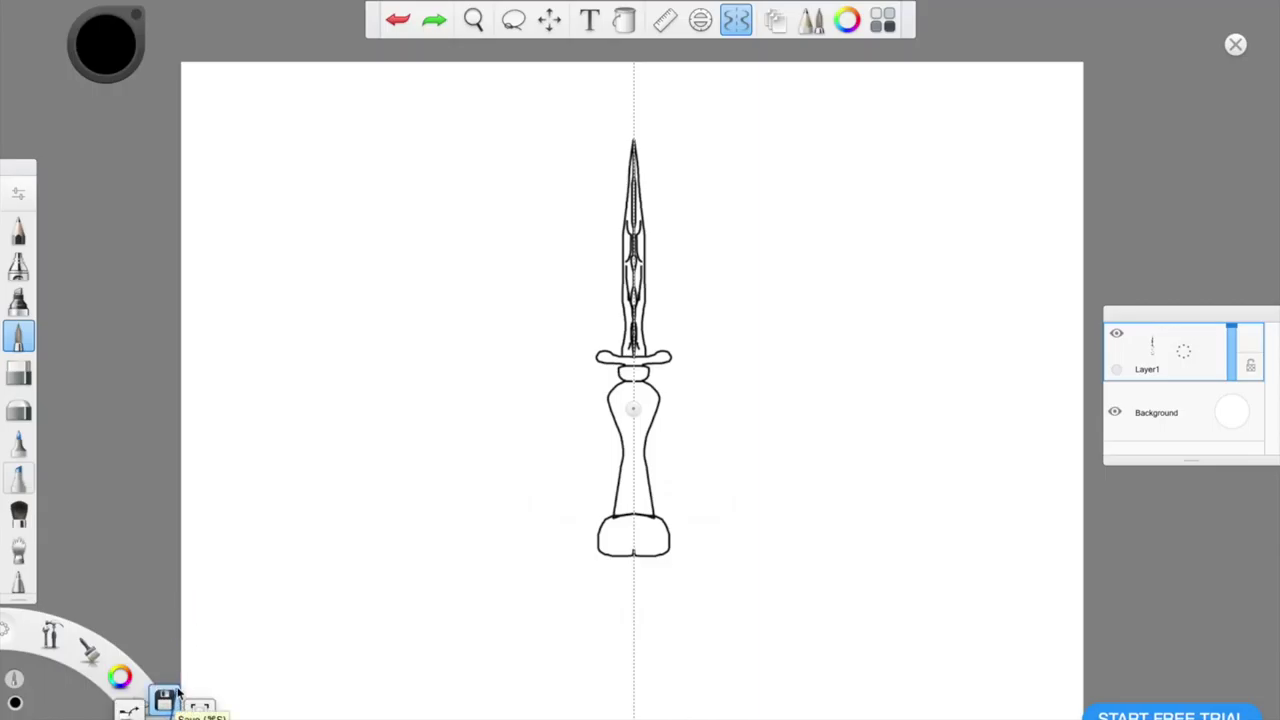
pyautogui.click(163, 710)
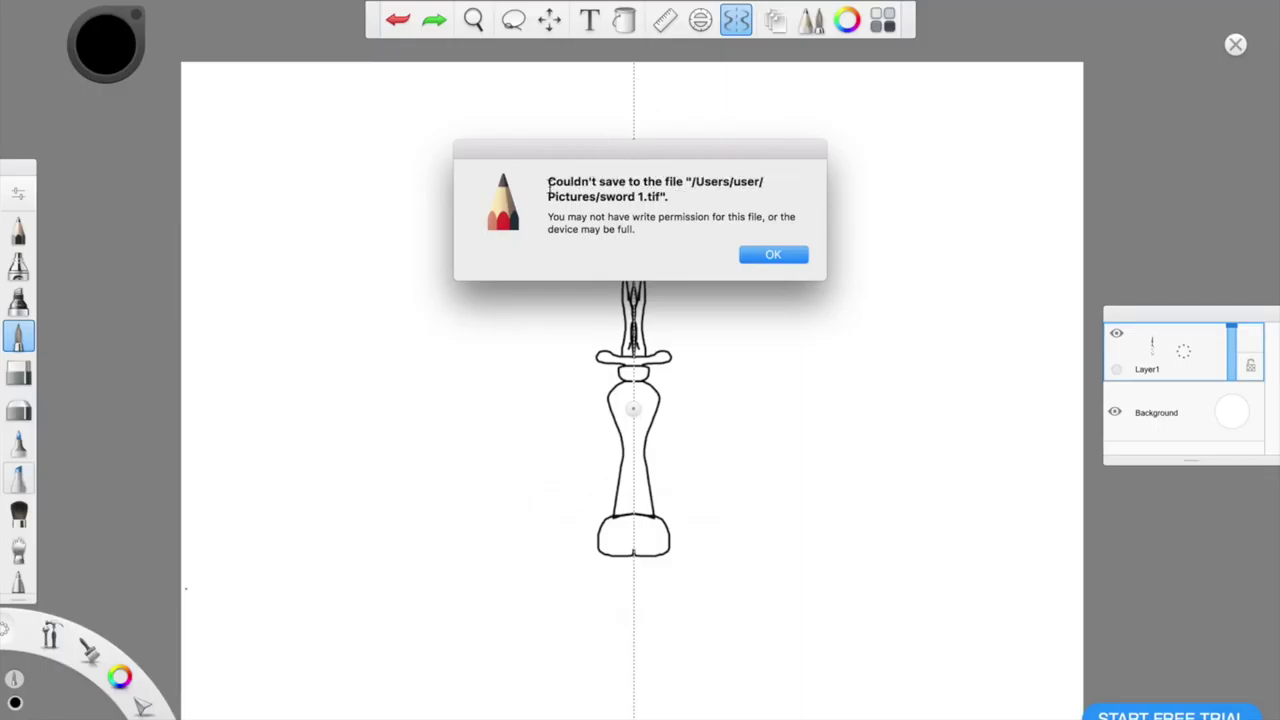
pyautogui.click(766, 254)
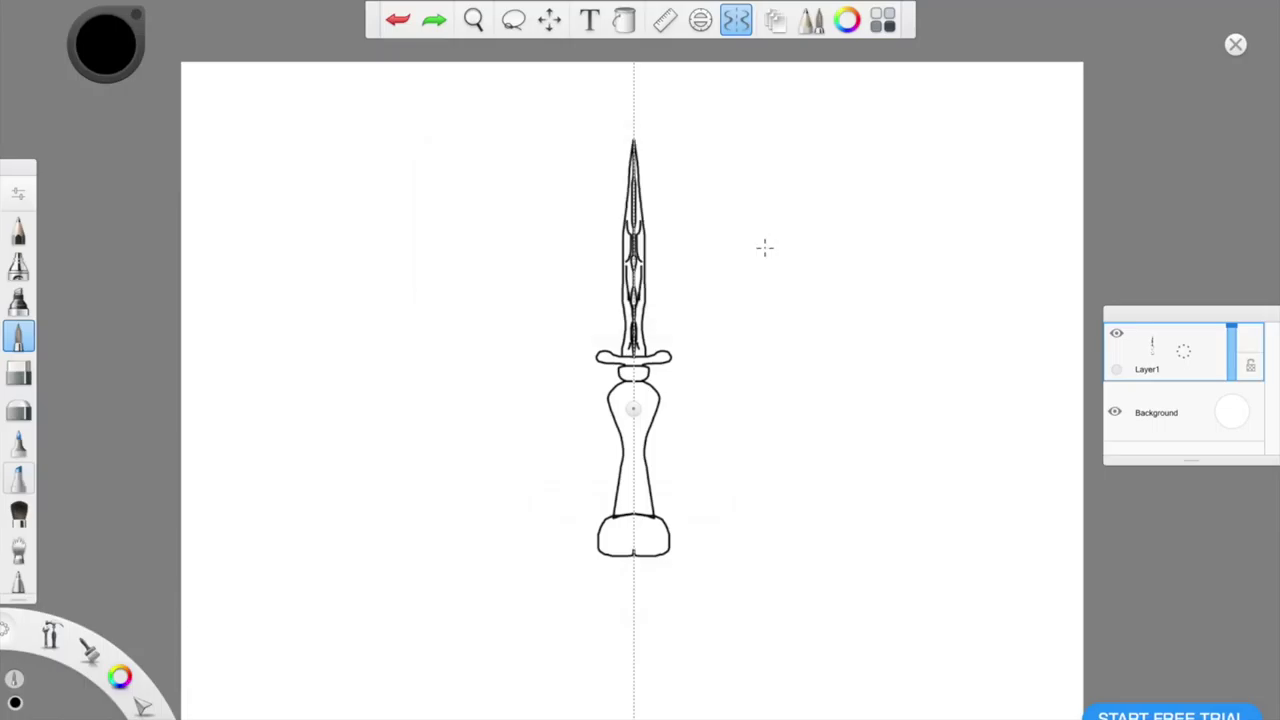
pyautogui.press('super+s')
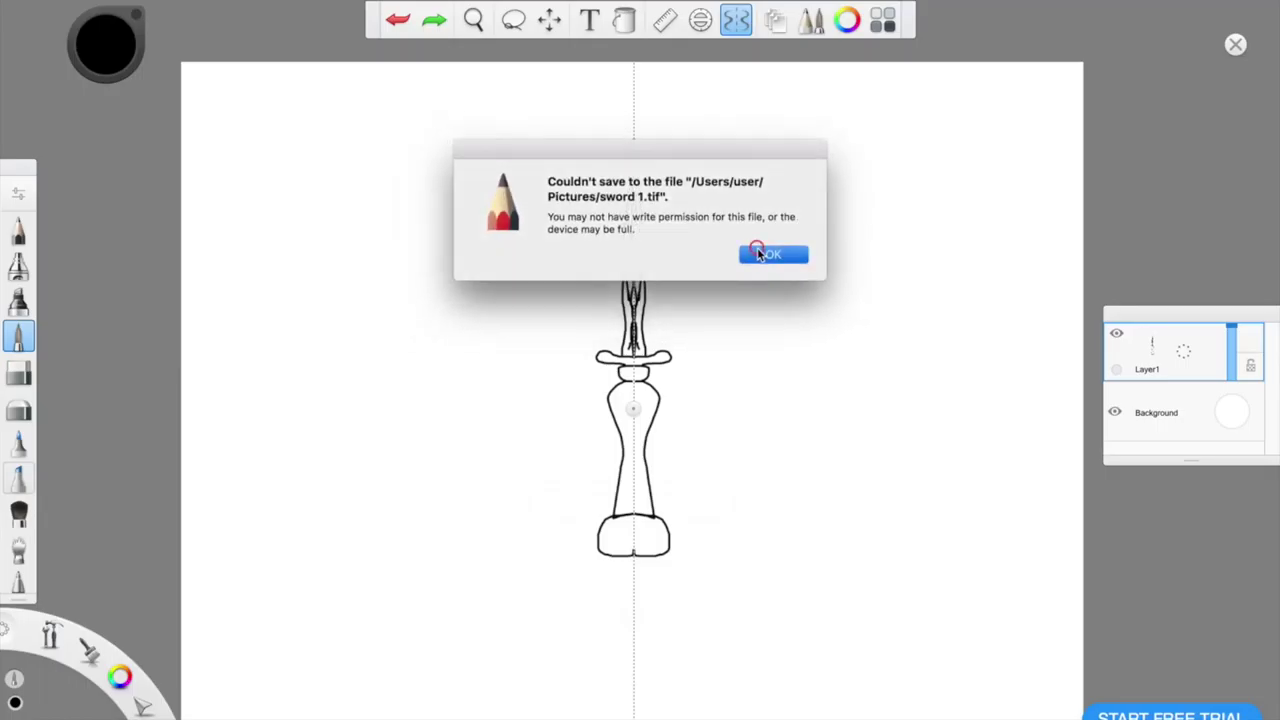
pyautogui.click(758, 253)
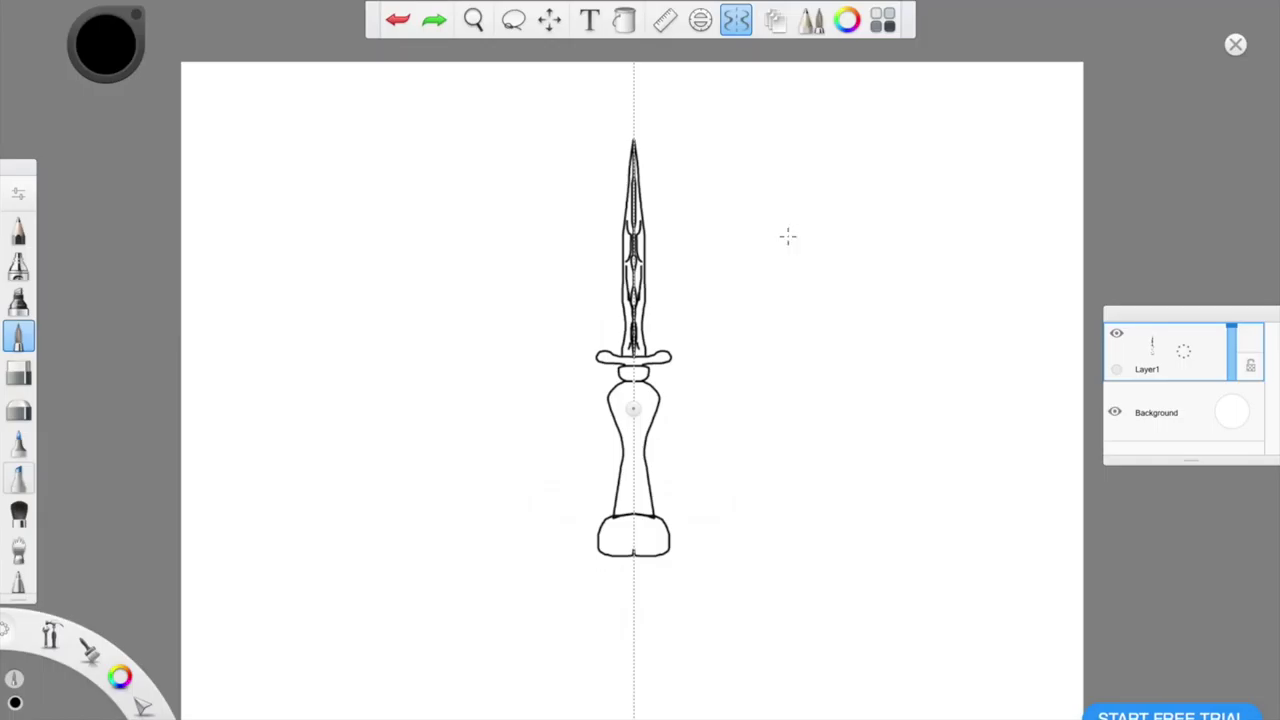
# Switch repeatedly between the hard eraser and the drawing brush, finishing on the brush
pyautogui.press('e')
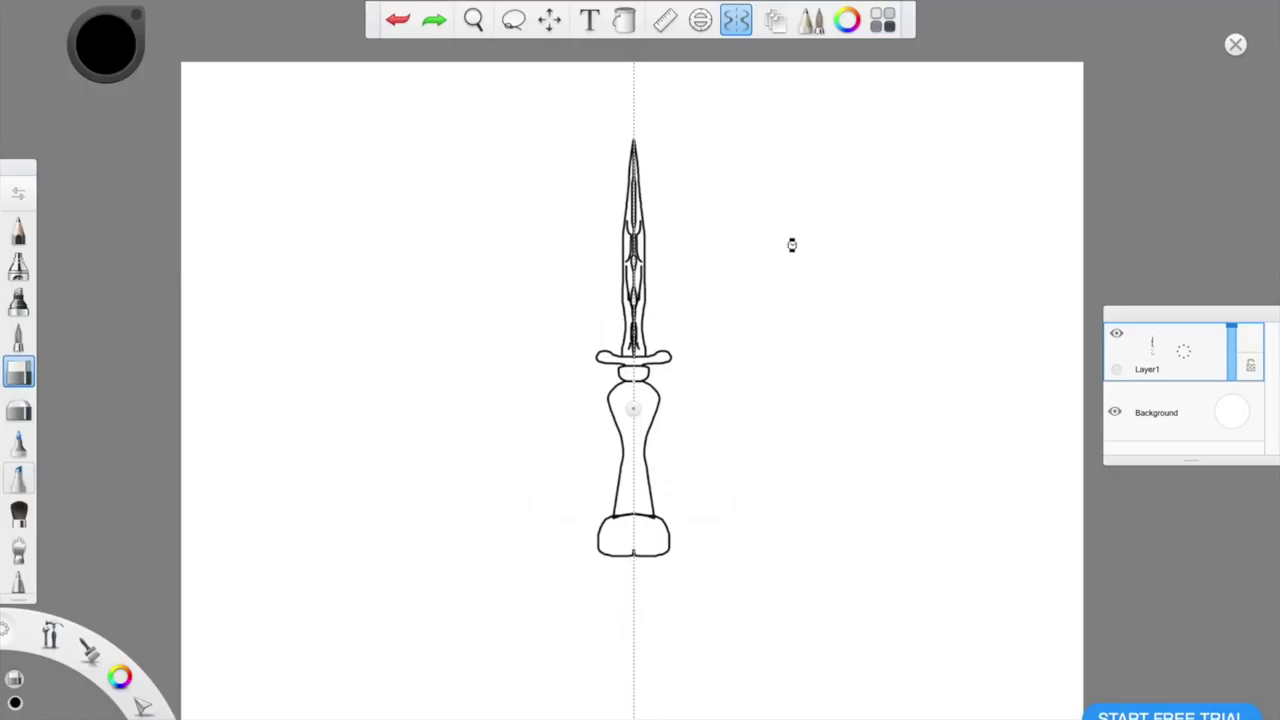
pyautogui.press('b')
pyautogui.press('e')
pyautogui.moveTo(145, 702)
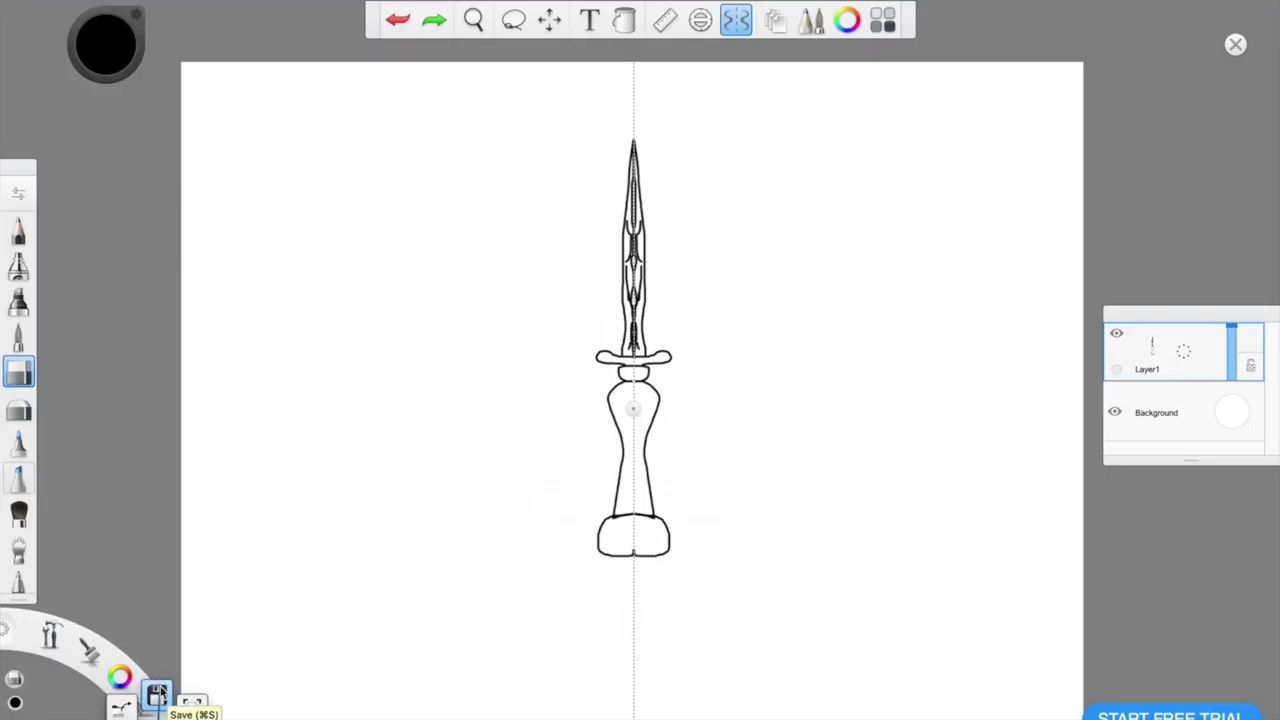
pyautogui.press('e')
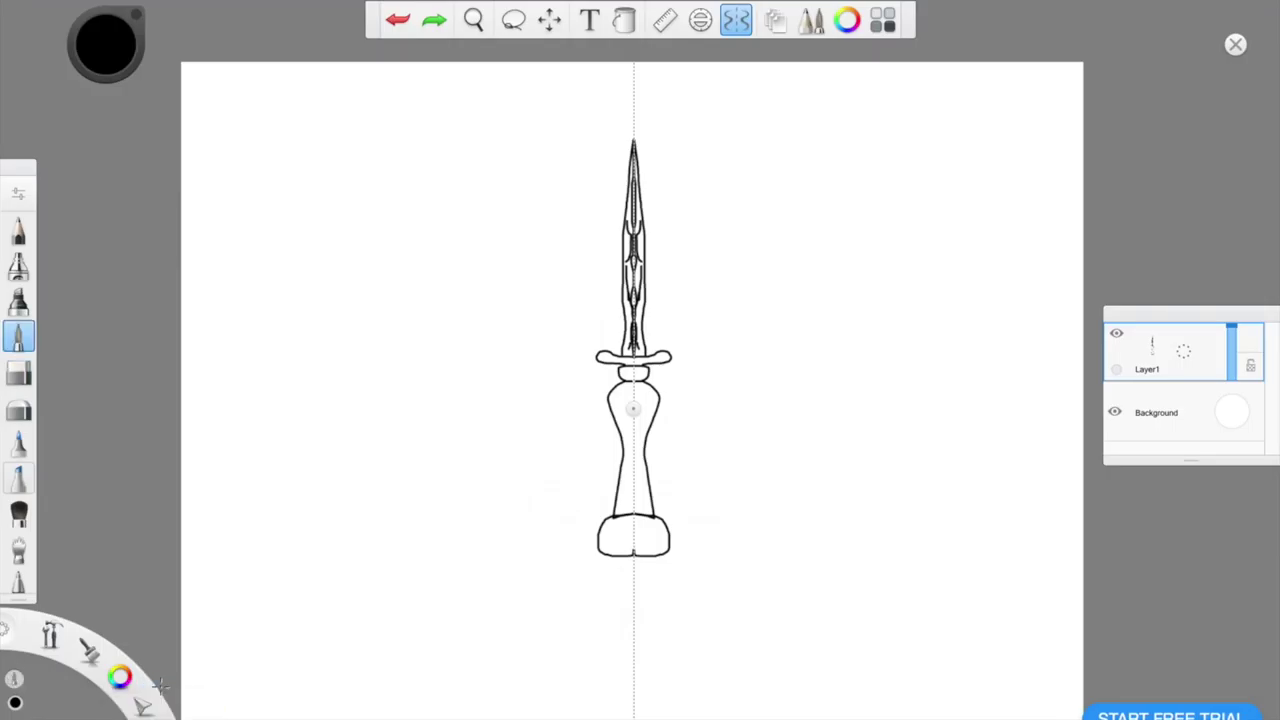
pyautogui.press('e')
pyautogui.press('e')
pyautogui.press('e')
pyautogui.press('e')
pyautogui.press('e')
pyautogui.press('e')
pyautogui.press('e')
pyautogui.press('e')
pyautogui.press('e')
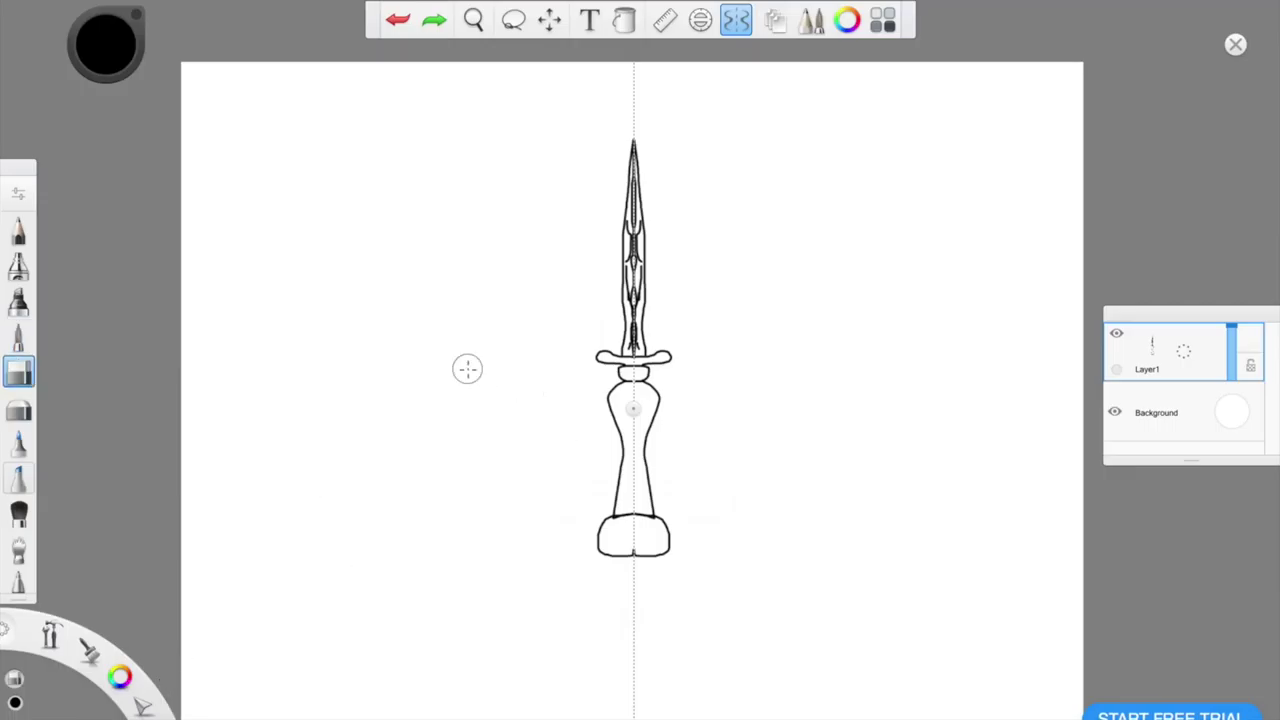
pyautogui.press('e')
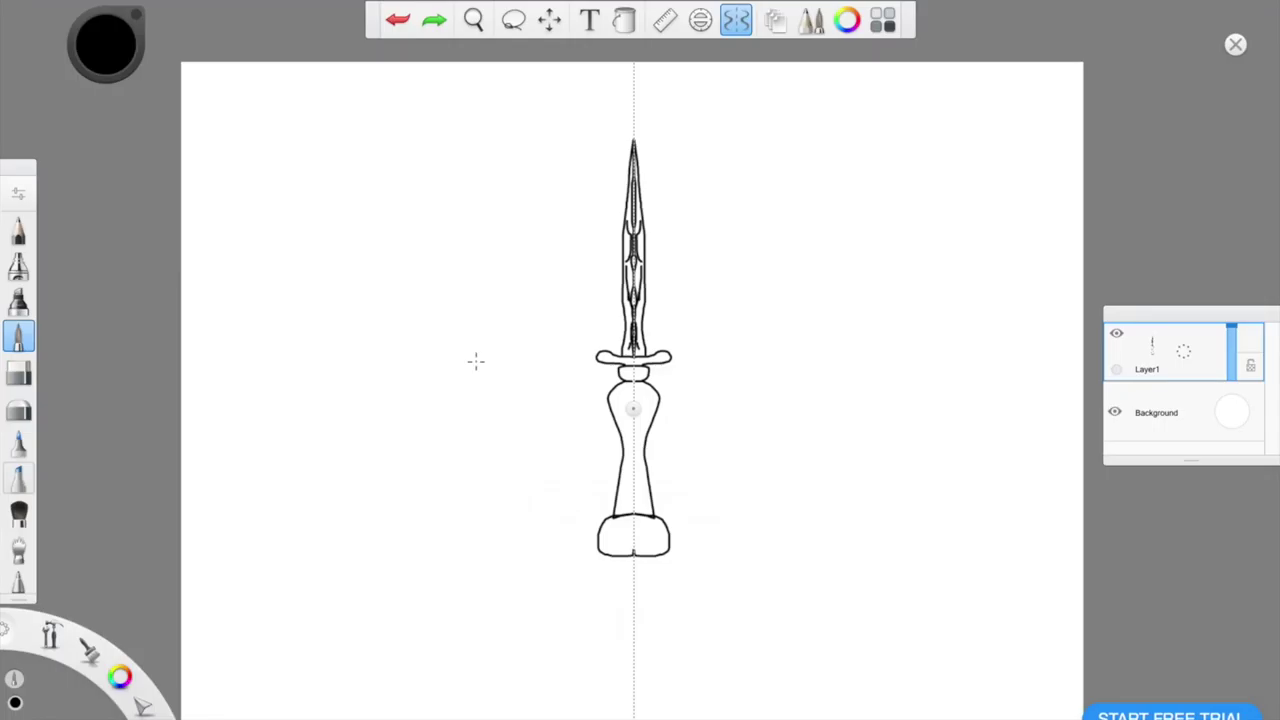
pyautogui.press('e')
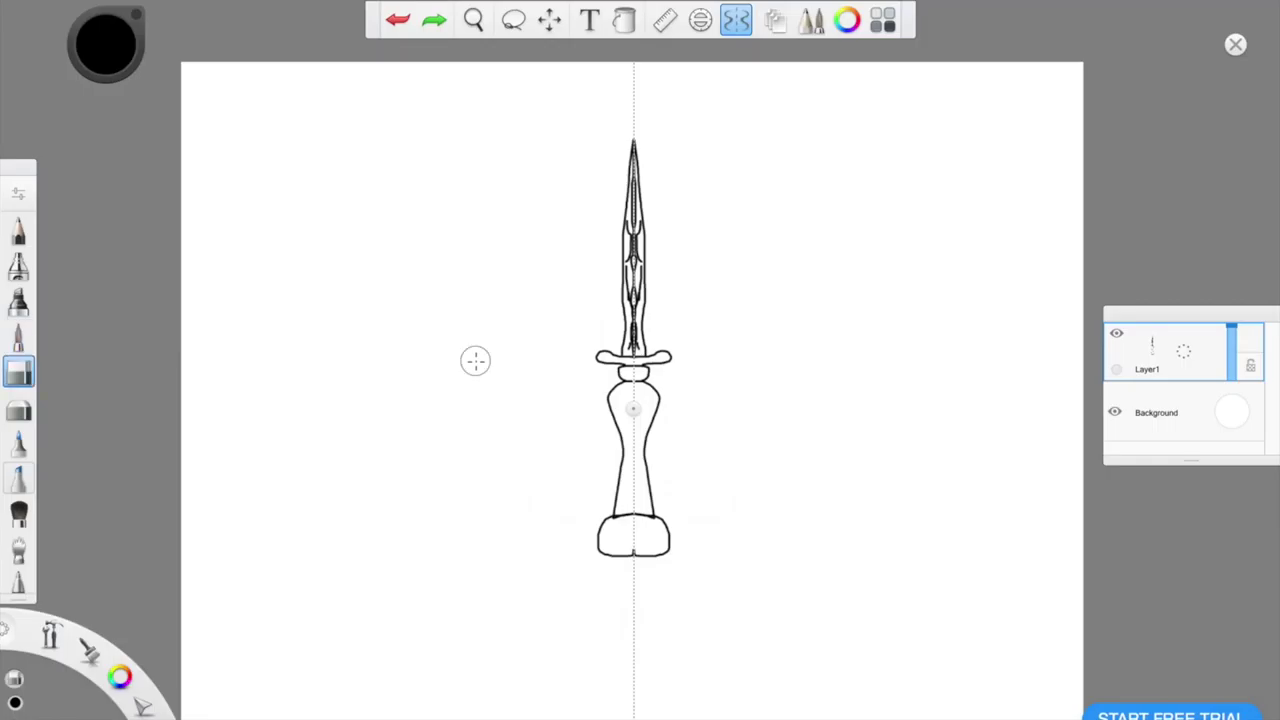
pyautogui.press('e')
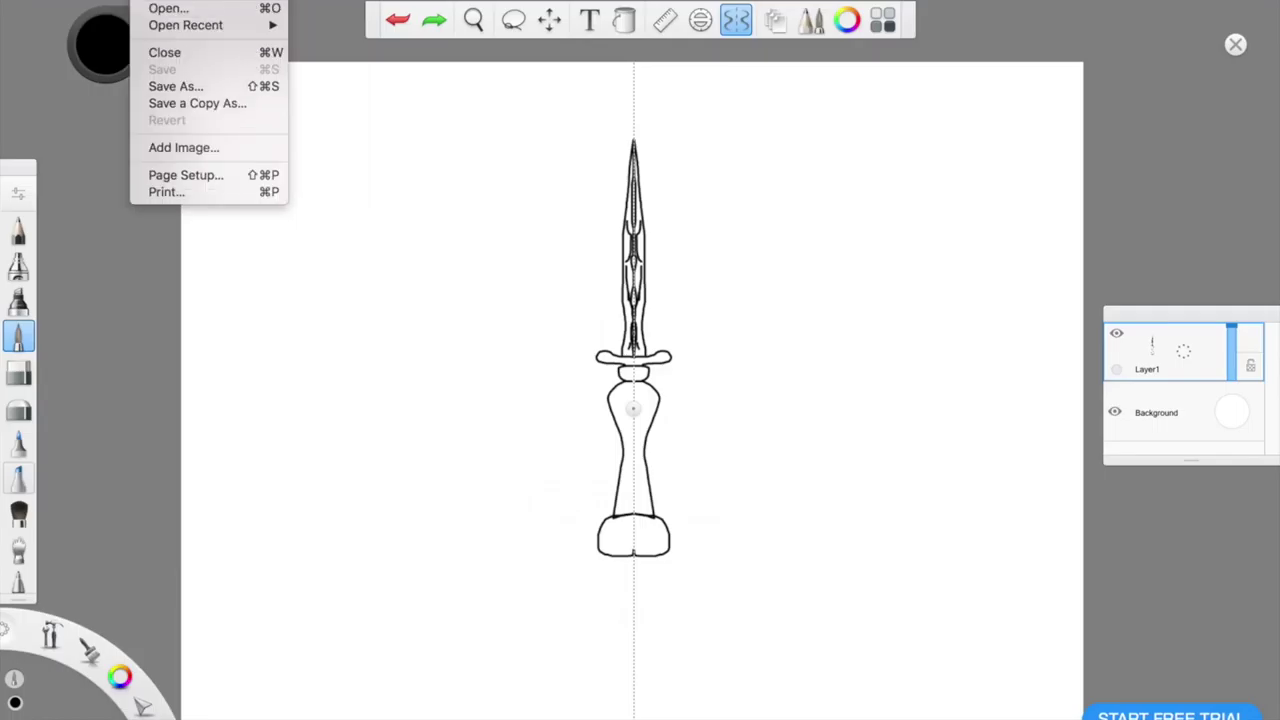
# Save the drawing as a new TIFF file named sword 2 in Pictures
pyautogui.click(194, 86)
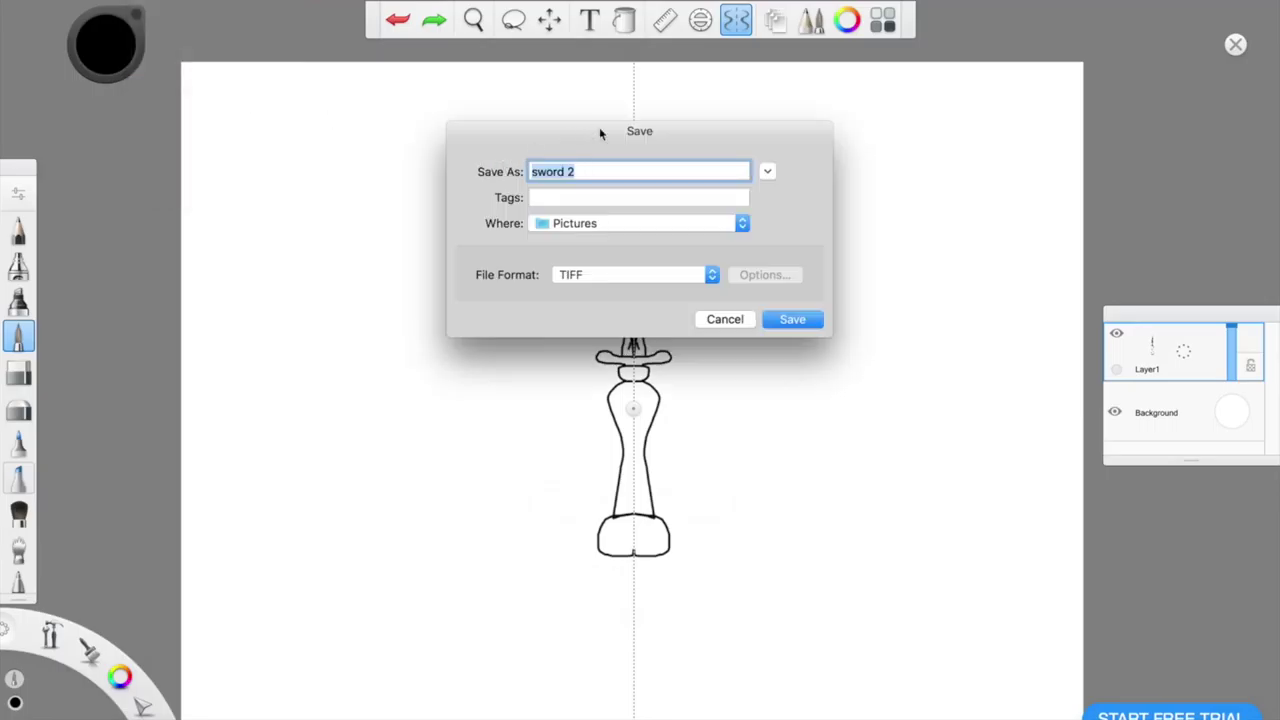
pyautogui.press('Return')
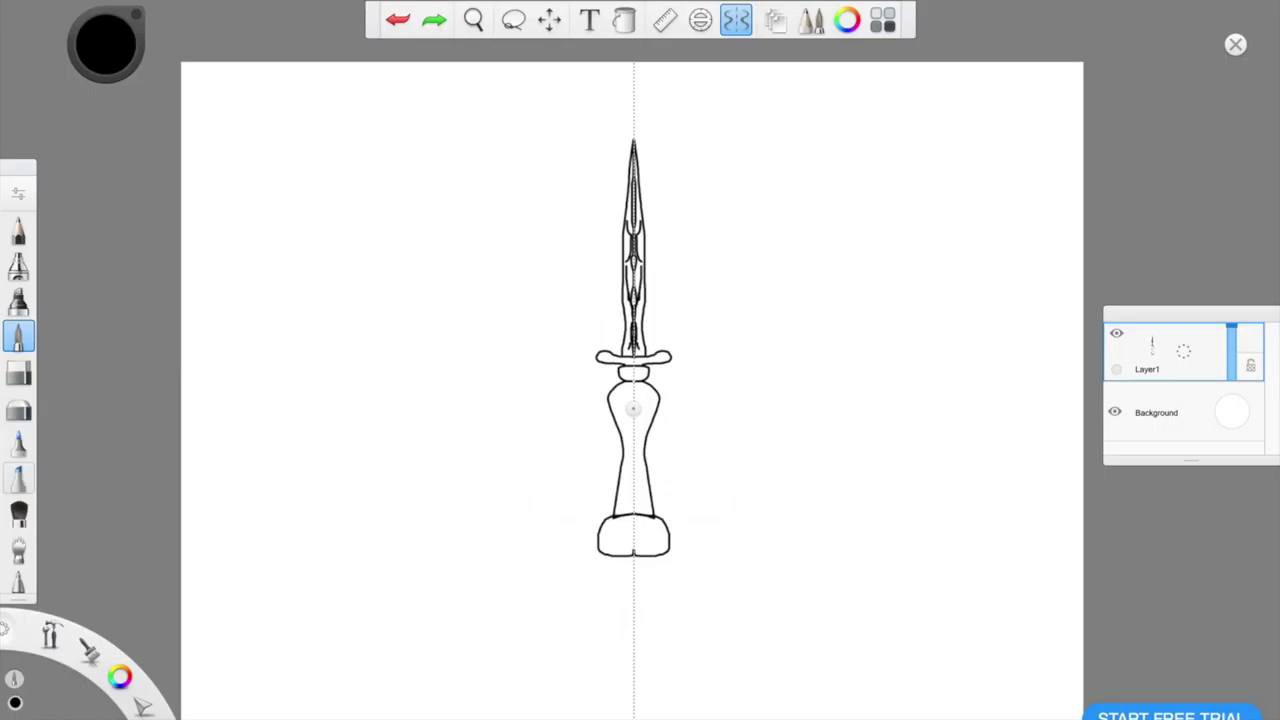
# Erase the existing sword along the symmetry line from tip to pommel
pyautogui.click(19, 400)
pyautogui.moveTo(633, 142); pyautogui.dragTo(633, 555)
# Draw a new symmetrical sword with the brush, working from the pommel up to the blade and adding handle details
pyautogui.click(19, 336)
pyautogui.moveTo(631, 643); pyautogui.dragTo(631, 658)
pyautogui.moveTo(631, 658); pyautogui.dragTo(632, 610)
pyautogui.moveTo(628, 610); pyautogui.dragTo(631, 481)
pyautogui.moveTo(630, 480); pyautogui.dragTo(610, 222)
pyautogui.press('super+z')
pyautogui.moveTo(614, 421); pyautogui.dragTo(633, 153)
pyautogui.moveTo(632, 155); pyautogui.dragTo(637, 391)
pyautogui.moveTo(636, 393); pyautogui.dragTo(631, 480)
pyautogui.moveTo(628, 484); pyautogui.dragTo(631, 608)
# Sketch a few strokes beside the new sword and erase the whole drawing from the canvas
pyautogui.moveTo(327, 215); pyautogui.dragTo(341, 211)
pyautogui.moveTo(372, 248); pyautogui.dragTo(499, 286)
pyautogui.moveTo(514, 232)
pyautogui.mouseDown()
pyautogui.moveTo(529, 257)
pyautogui.moveTo(514, 232)
pyautogui.mouseUp()
pyautogui.moveTo(526, 266); pyautogui.dragTo(527, 267)
pyautogui.click(19, 371)
pyautogui.moveTo(280, 180); pyautogui.dragTo(633, 655)
# Rough out another sword's handle along the symmetry line with the brush and undo the strokes
pyautogui.click(19, 336)
pyautogui.moveTo(633, 408); pyautogui.dragTo(646, 383)
pyautogui.moveTo(645, 431)
pyautogui.mouseDown()
pyautogui.moveTo(580, 463)
pyautogui.moveTo(643, 586)
pyautogui.mouseUp()
pyautogui.moveTo(643, 586); pyautogui.dragTo(646, 623)
pyautogui.moveTo(636, 484)
pyautogui.mouseDown()
pyautogui.moveTo(645, 598)
pyautogui.moveTo(646, 490)
pyautogui.mouseUp()
pyautogui.press('super+z')
pyautogui.press('super+z')
pyautogui.press('super+z')
pyautogui.press('super+z')
pyautogui.press('super+z')
pyautogui.press('super+z')
pyautogui.press('super+shift+z')
# Draw the stacked collars, long grip and pommel along the symmetry line, undoing misplaced strokes
pyautogui.moveTo(646, 429)
pyautogui.mouseDown()
pyautogui.moveTo(832, 452)
pyautogui.moveTo(643, 446)
pyautogui.moveTo(646, 463)
pyautogui.mouseUp()
pyautogui.press('super+z')
pyautogui.press('super+z')
pyautogui.moveTo(656, 464); pyautogui.dragTo(646, 673)
pyautogui.moveTo(646, 673)
pyautogui.mouseDown()
pyautogui.moveTo(663, 697)
pyautogui.moveTo(646, 717)
pyautogui.mouseUp()
# Draw horizontal bands across the upper grip and a filled black gem between them
pyautogui.moveTo(618, 513); pyautogui.dragTo(646, 520)
pyautogui.moveTo(617, 530); pyautogui.dragTo(646, 535)
pyautogui.moveTo(617, 541)
pyautogui.mouseDown()
pyautogui.moveTo(646, 541)
pyautogui.moveTo(646, 563)
pyautogui.mouseUp()
pyautogui.moveTo(640, 546); pyautogui.dragTo(646, 555)
# Draw the curled crossguard arms, the long blade edges up to the canvas edge, and the narrow groove inside the blade
pyautogui.moveTo(627, 424); pyautogui.dragTo(583, 396)
pyautogui.moveTo(585, 396)
pyautogui.mouseDown()
pyautogui.moveTo(613, 412)
pyautogui.moveTo(630, 62)
pyautogui.mouseUp()
pyautogui.moveTo(646, 70); pyautogui.dragTo(646, 436)
# Draw a mirrored thumbs-up hand beside the blade and handwrite THUMBS UP below it
pyautogui.moveTo(301, 215); pyautogui.dragTo(328, 212)
pyautogui.moveTo(328, 212); pyautogui.dragTo(302, 217)
pyautogui.moveTo(307, 413); pyautogui.dragTo(355, 413)
pyautogui.moveTo(326, 412)
pyautogui.mouseDown()
pyautogui.moveTo(329, 462)
pyautogui.moveTo(387, 474)
pyautogui.mouseUp()
pyautogui.moveTo(400, 454); pyautogui.dragTo(429, 471)
pyautogui.moveTo(444, 500); pyautogui.dragTo(479, 498)
pyautogui.moveTo(491, 470); pyautogui.dragTo(493, 497)
pyautogui.moveTo(541, 471); pyautogui.dragTo(536, 502)
pyautogui.moveTo(317, 513); pyautogui.dragTo(442, 560)
pyautogui.moveTo(486, 520); pyautogui.dragTo(514, 562)
pyautogui.moveTo(523, 572); pyautogui.dragTo(519, 582)
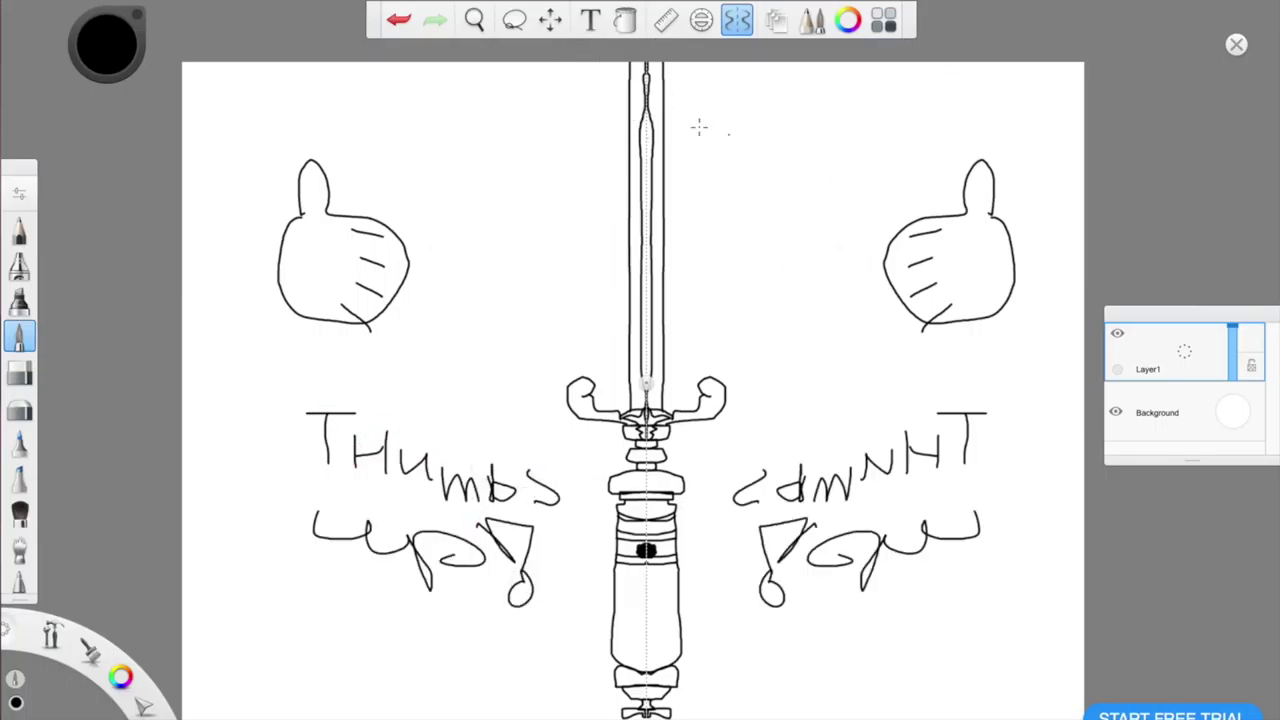
# Scribble dense loops over the thumbs-up hands and undo the scribbles
pyautogui.moveTo(444, 116)
pyautogui.mouseDown()
pyautogui.moveTo(471, 226)
pyautogui.moveTo(511, 214)
pyautogui.moveTo(480, 140)
pyautogui.moveTo(563, 171)
pyautogui.moveTo(340, 215)
pyautogui.moveTo(470, 238)
pyautogui.moveTo(560, 195)
pyautogui.moveTo(280, 190)
pyautogui.moveTo(390, 110)
pyautogui.moveTo(300, 70)
pyautogui.mouseUp()
pyautogui.moveTo(360, 130)
pyautogui.mouseDown()
pyautogui.moveTo(530, 210)
pyautogui.moveTo(480, 240)
pyautogui.moveTo(490, 170)
pyautogui.moveTo(450, 170)
pyautogui.moveTo(459, 192)
pyautogui.mouseUp()
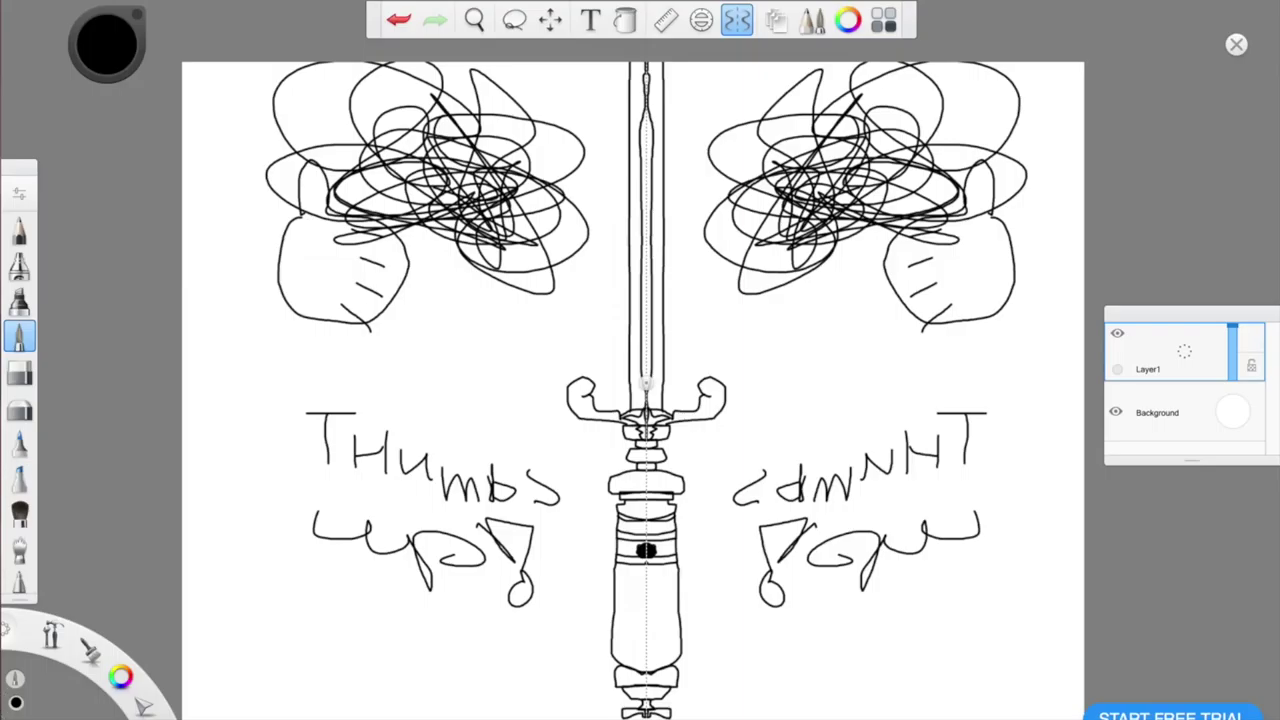
pyautogui.hotkey('ctrl', 'z')
pyautogui.hotkey('ctrl', 'z')
pyautogui.hotkey('ctrl', 'z')
pyautogui.hotkey('ctrl', 'z')
pyautogui.hotkey('ctrl', 'z')
pyautogui.hotkey('ctrl', 'z')
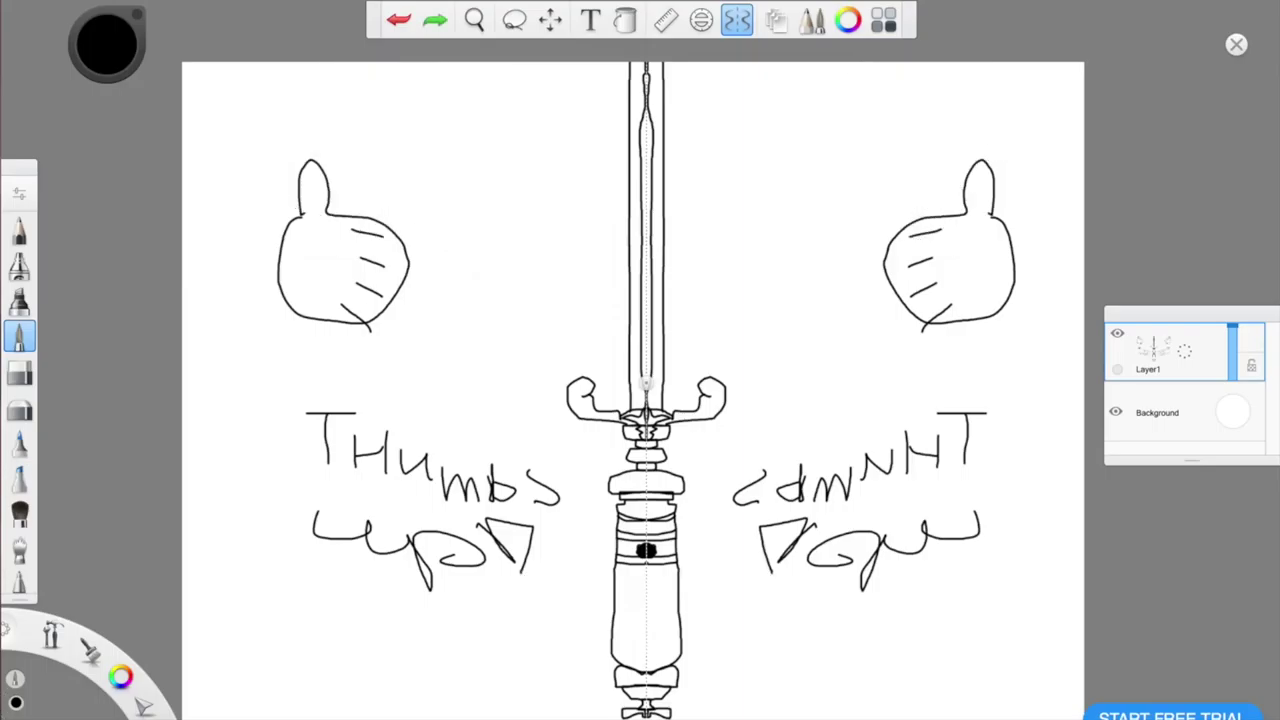
# Undo the THUMBS UP lettering and the thumbs-up hands, and draw and undo a stray stroke beside the grip
pyautogui.press('super+z')
pyautogui.press('super+z')
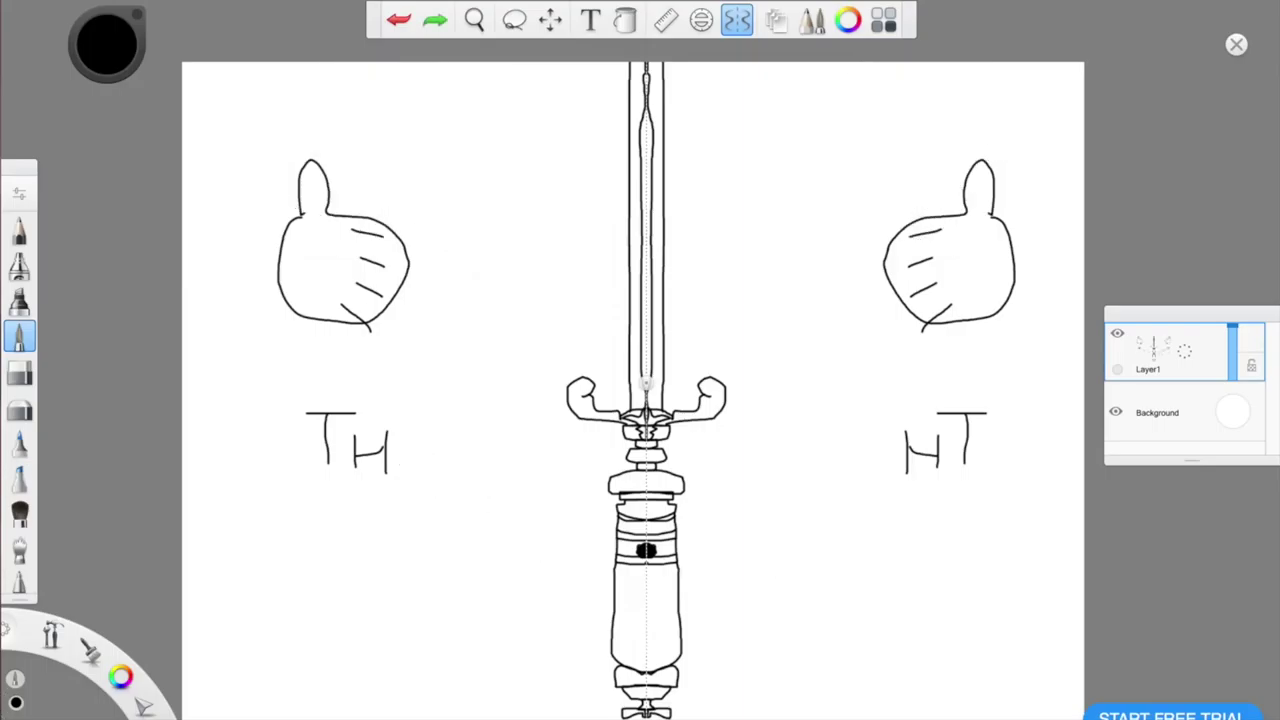
pyautogui.hotkey('ctrl', 'z')
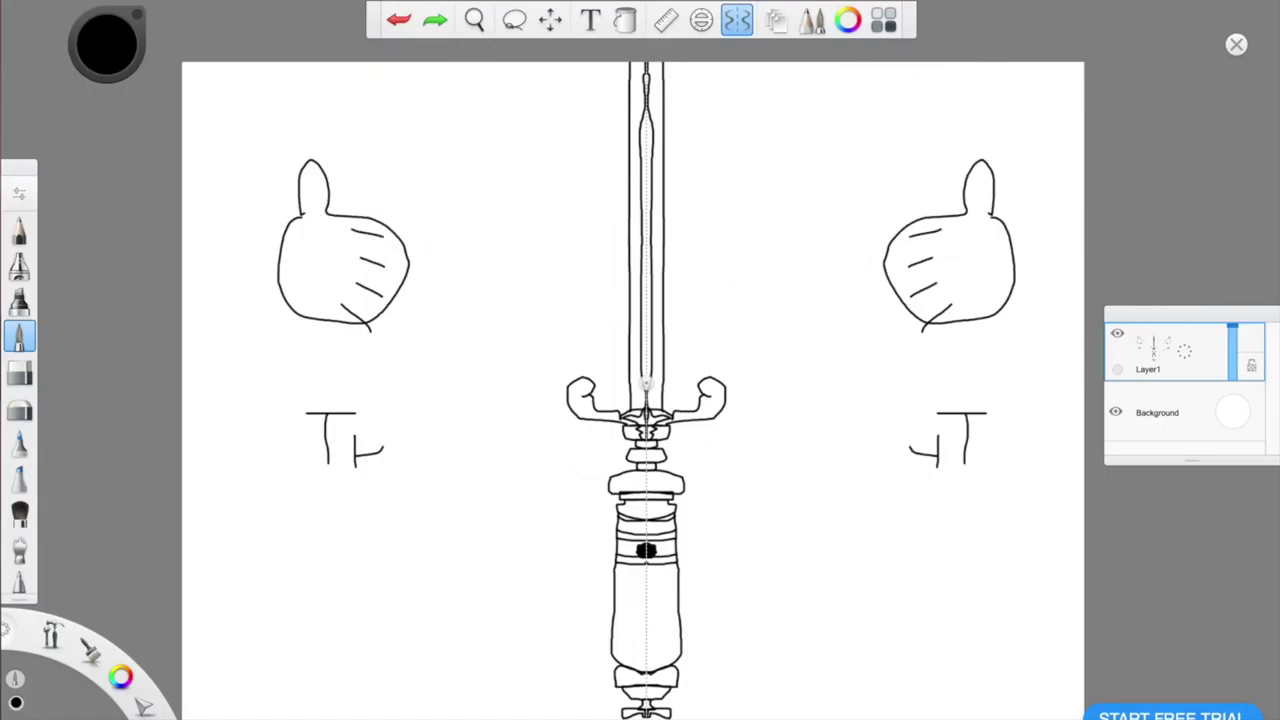
pyautogui.hotkey('ctrl', 'z')
pyautogui.hotkey('ctrl', 'z')
pyautogui.hotkey('ctrl', 'z')
pyautogui.hotkey('ctrl', 'z')
pyautogui.hotkey('ctrl', 'z')
pyautogui.hotkey('ctrl', 'z')
pyautogui.hotkey('ctrl', 'z')
pyautogui.hotkey('ctrl', 'z')
pyautogui.hotkey('ctrl', 'z')
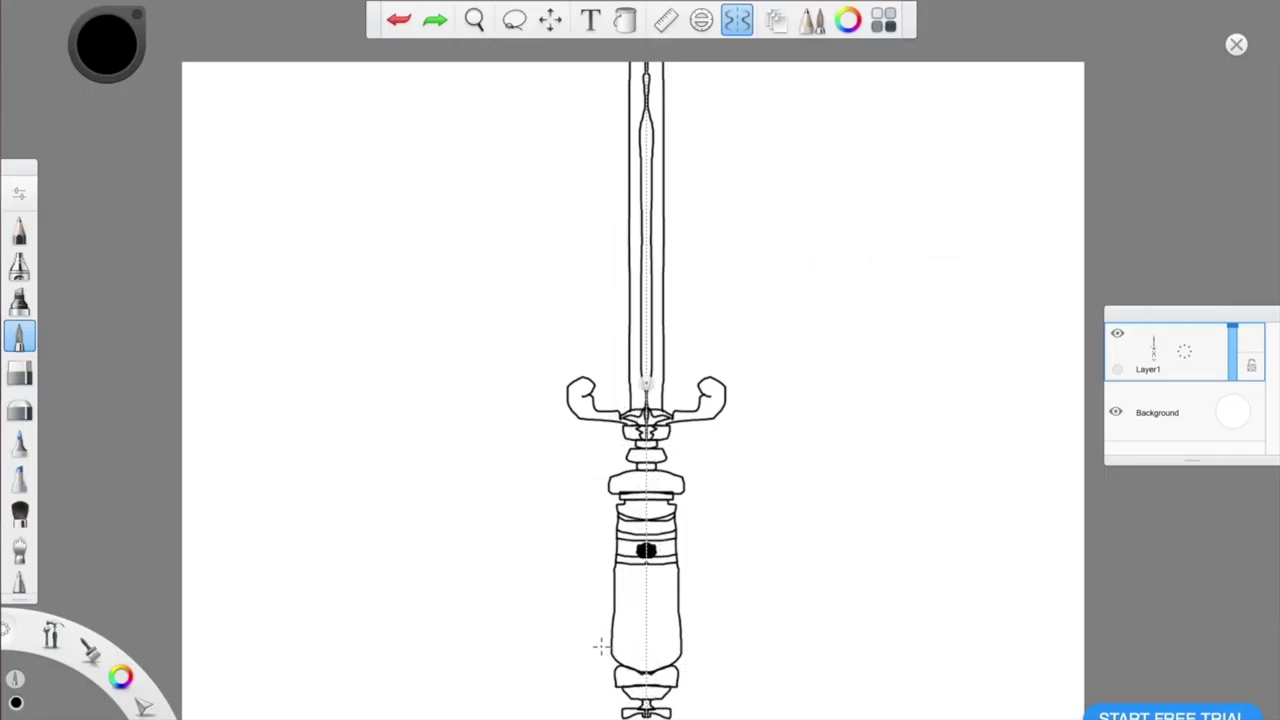
pyautogui.moveTo(603, 645); pyautogui.dragTo(599, 694)
pyautogui.hotkey('ctrl', 'z')
# Save the new sword drawing as a TIFF file named sword 4 in Pictures
pyautogui.click(150, 2)
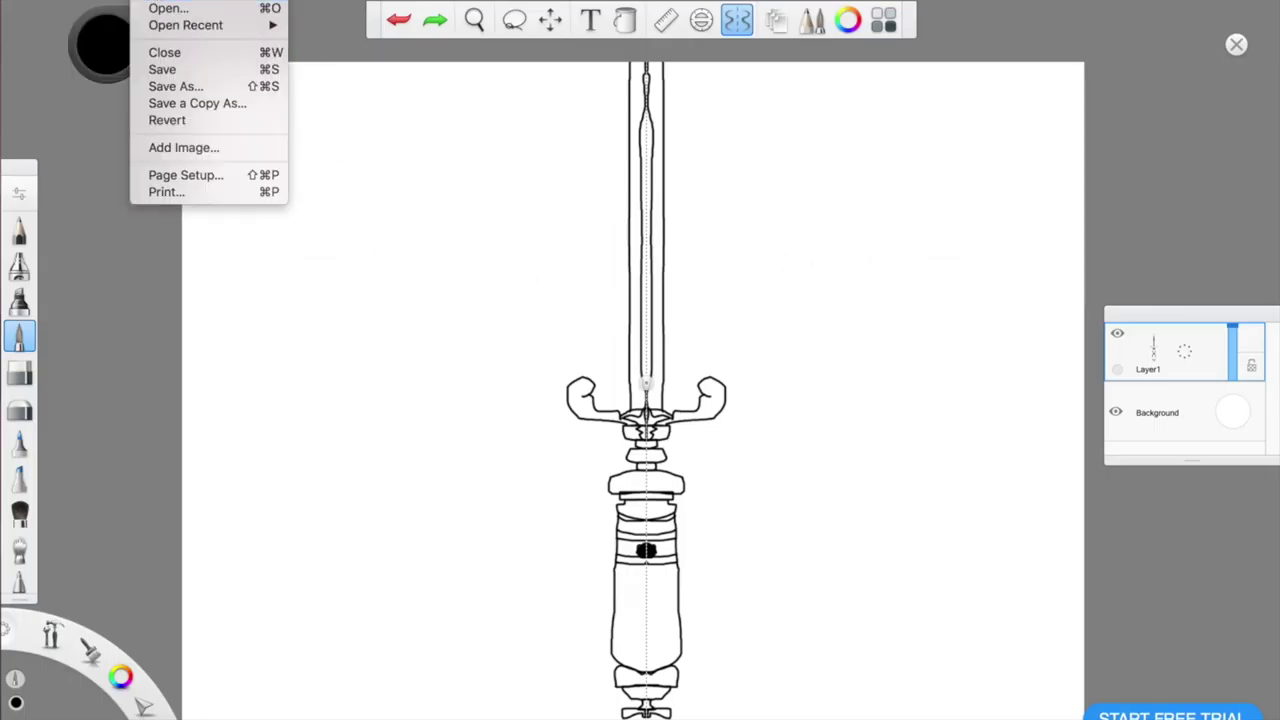
pyautogui.click(172, 86)
pyautogui.press('BackSpace')
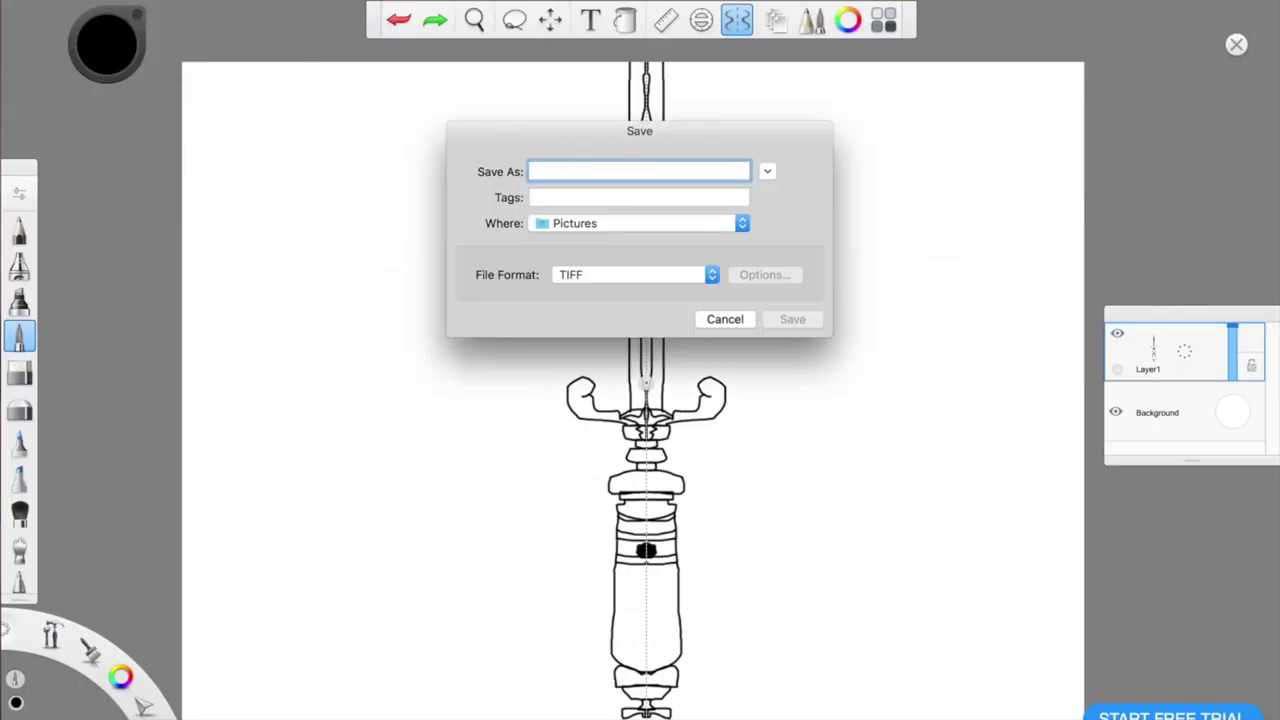
pyautogui.write('sword')
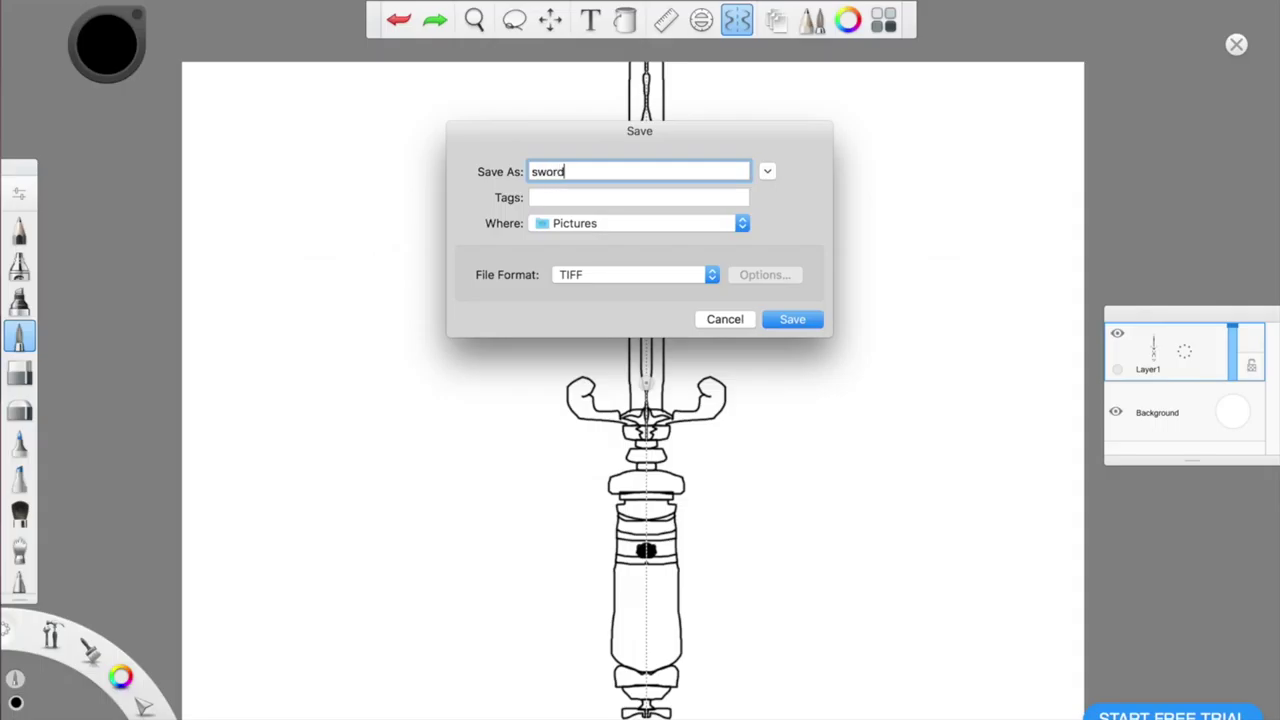
pyautogui.write(' 4')
pyautogui.click(791, 318)
# Scrawl several lines of mirrored freehand closing words on both sides of the blade
pyautogui.moveTo(278, 124); pyautogui.dragTo(281, 103)
pyautogui.click(288, 127)
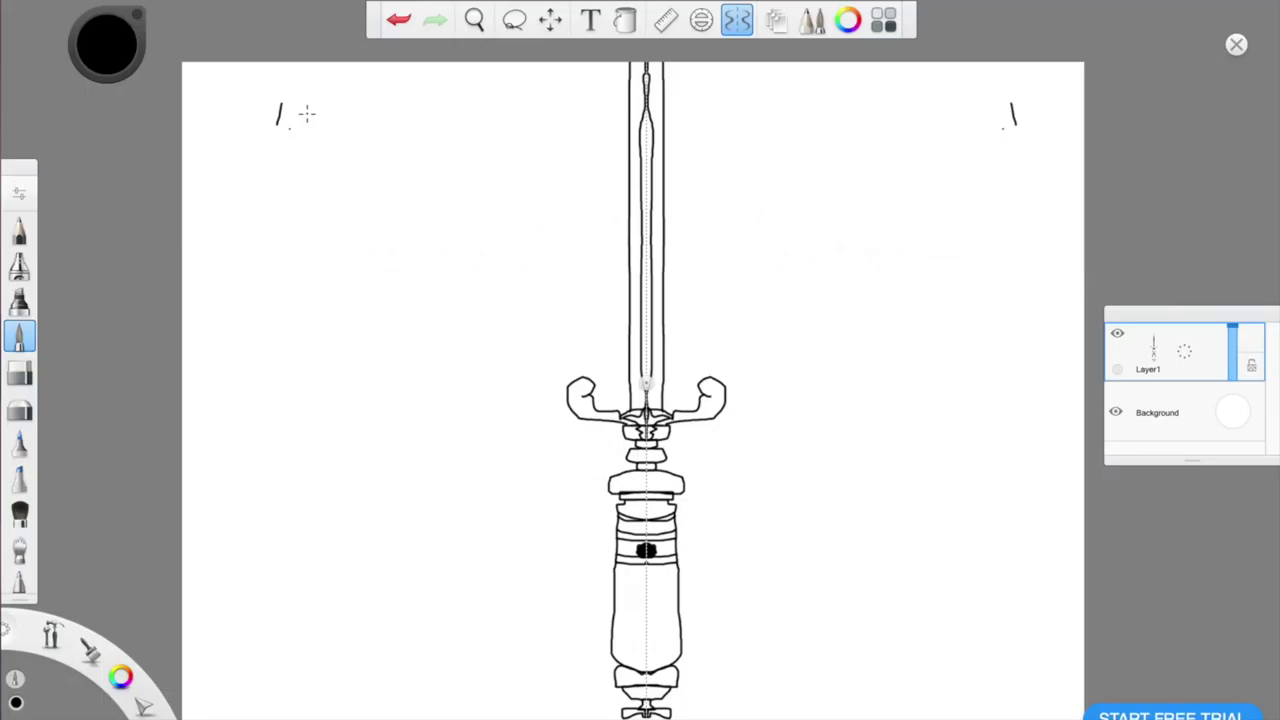
pyautogui.moveTo(309, 115)
pyautogui.mouseDown()
pyautogui.moveTo(344, 146)
pyautogui.moveTo(330, 136)
pyautogui.moveTo(345, 122)
pyautogui.moveTo(427, 135)
pyautogui.mouseUp()
pyautogui.moveTo(515, 146)
pyautogui.mouseDown()
pyautogui.moveTo(588, 159)
pyautogui.moveTo(582, 176)
pyautogui.mouseUp()
pyautogui.moveTo(303, 183)
pyautogui.mouseDown()
pyautogui.moveTo(358, 233)
pyautogui.moveTo(400, 200)
pyautogui.moveTo(440, 240)
pyautogui.moveTo(574, 271)
pyautogui.moveTo(443, 231)
pyautogui.mouseUp()
pyautogui.moveTo(275, 256); pyautogui.dragTo(308, 341)
pyautogui.click(377, 323)
pyautogui.moveTo(392, 320)
pyautogui.mouseDown()
pyautogui.moveTo(441, 305)
pyautogui.moveTo(427, 289)
pyautogui.moveTo(447, 327)
pyautogui.moveTo(451, 305)
pyautogui.moveTo(496, 315)
pyautogui.moveTo(504, 336)
pyautogui.moveTo(314, 380)
pyautogui.moveTo(363, 463)
pyautogui.mouseUp()
pyautogui.click(396, 466)
pyautogui.moveTo(430, 415)
pyautogui.mouseDown()
pyautogui.moveTo(446, 470)
pyautogui.moveTo(510, 478)
pyautogui.mouseUp()
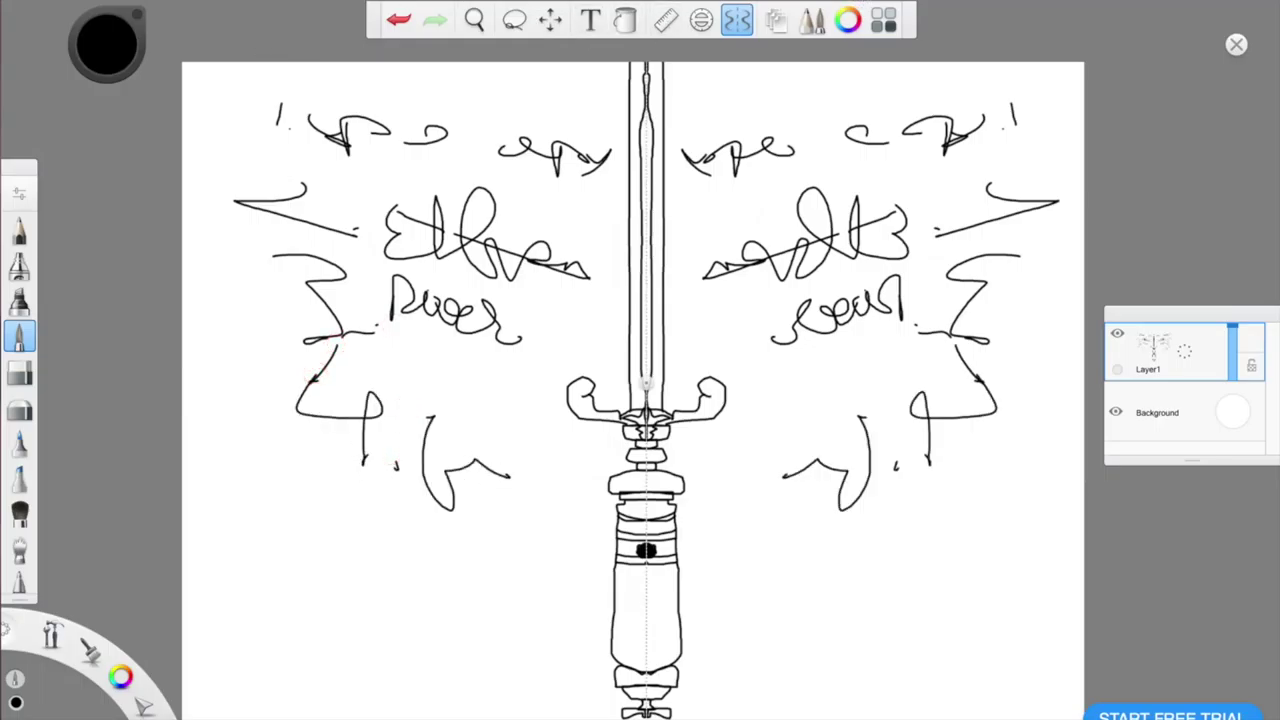
pyautogui.click(858, 3)
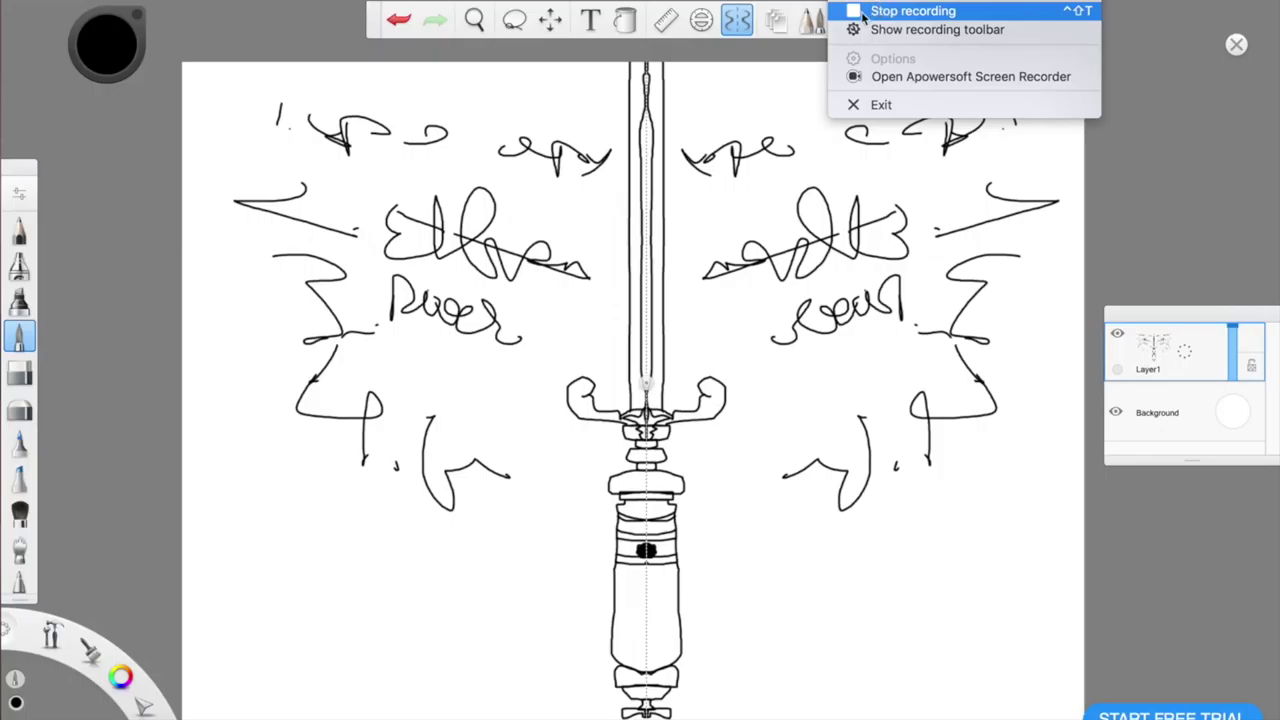